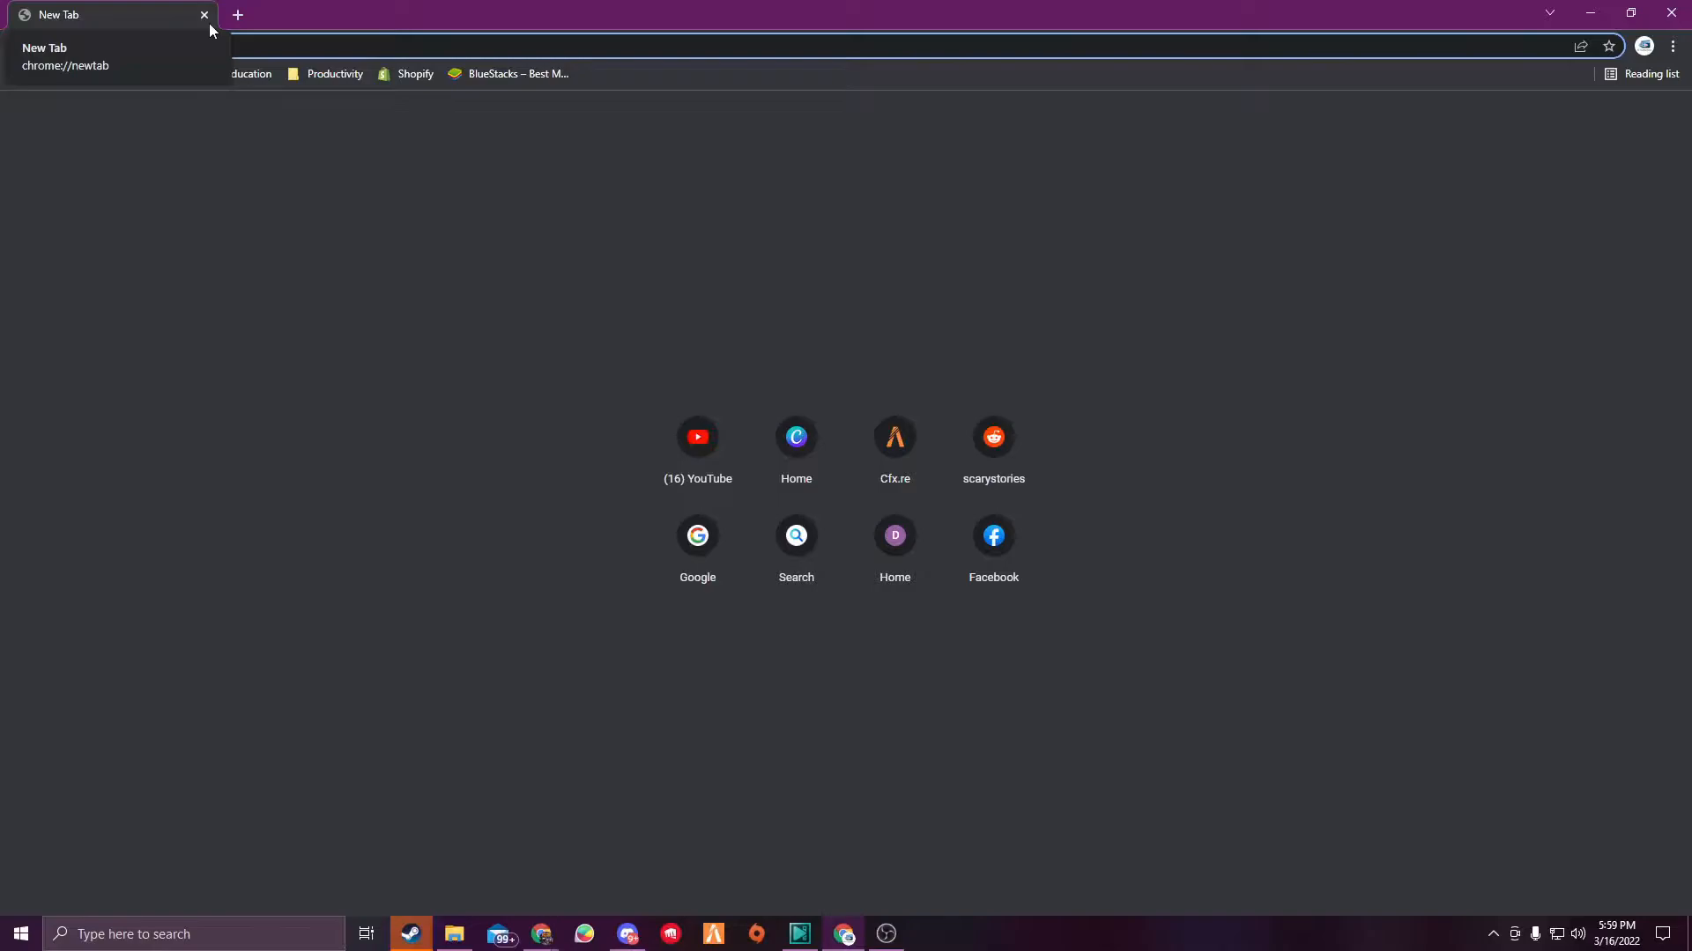
- Search the web for windows creation tool and open the Microsoft Download Windows 10 page
type("win")
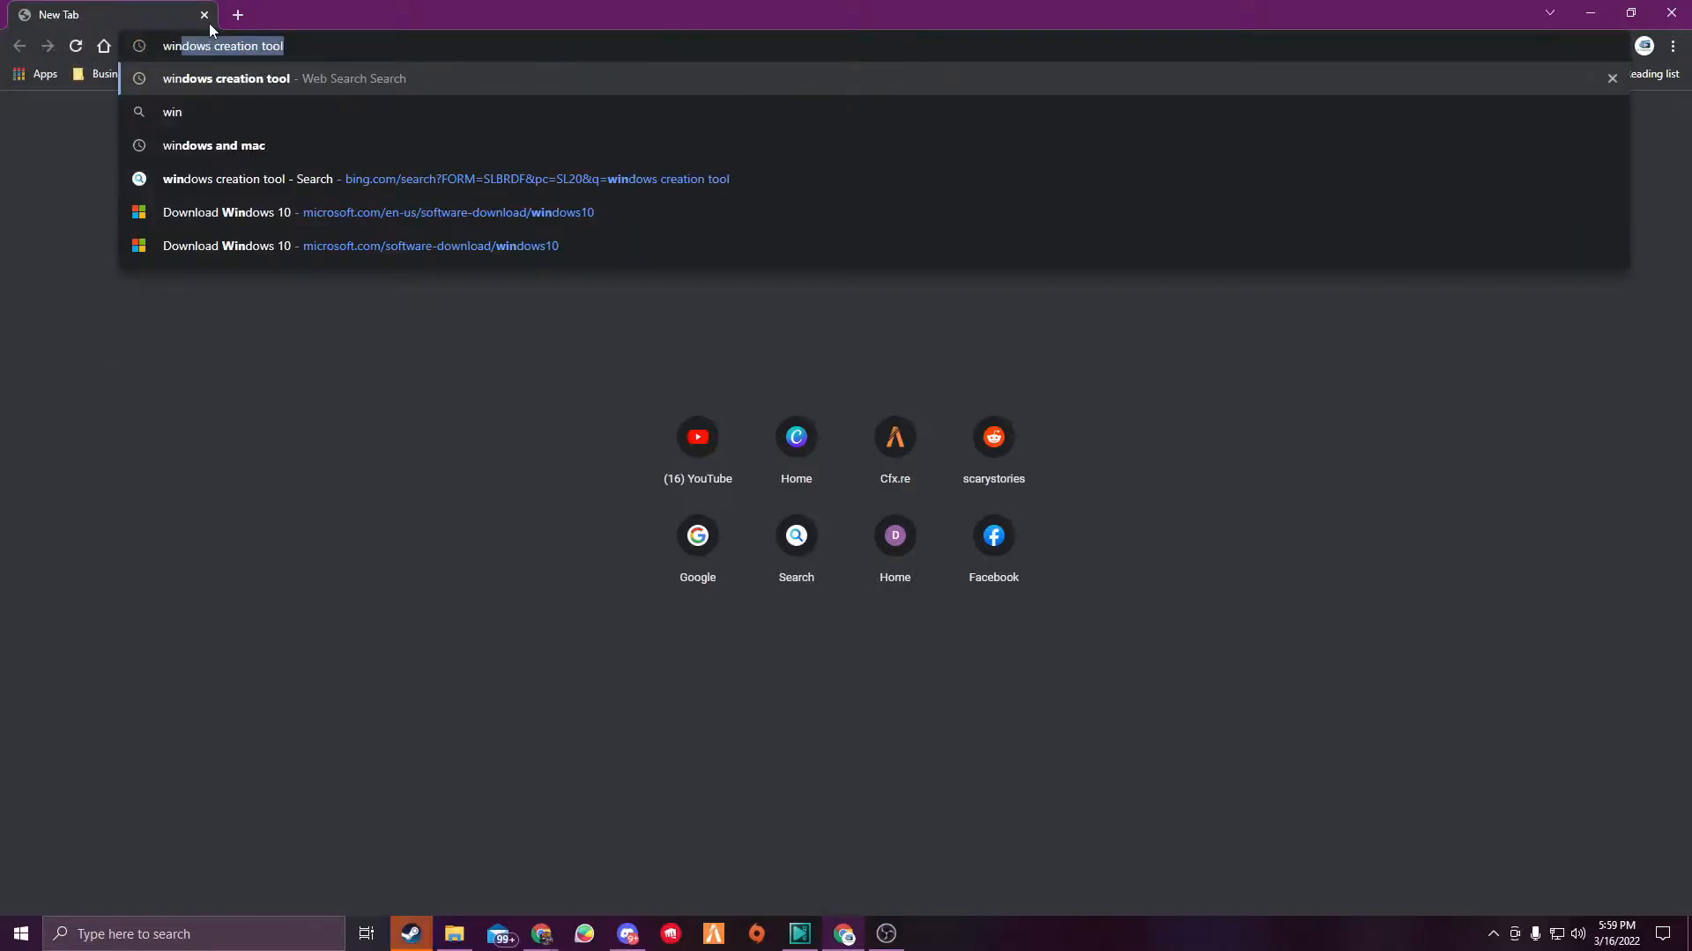
key("Return")
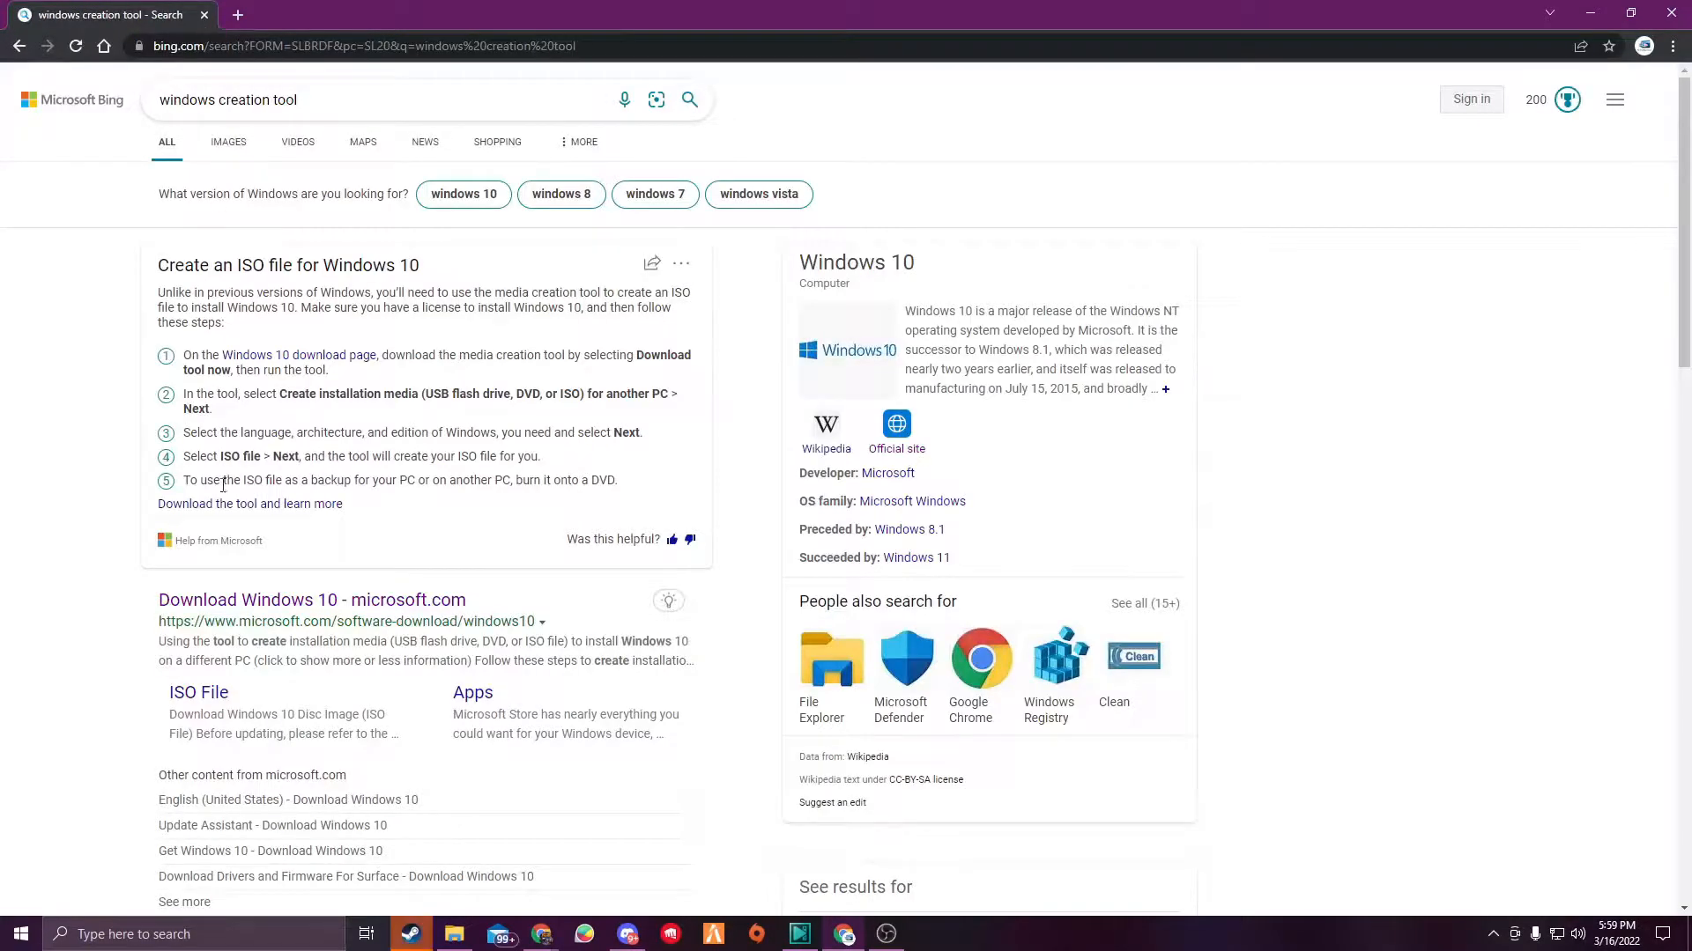
left_click(291, 606)
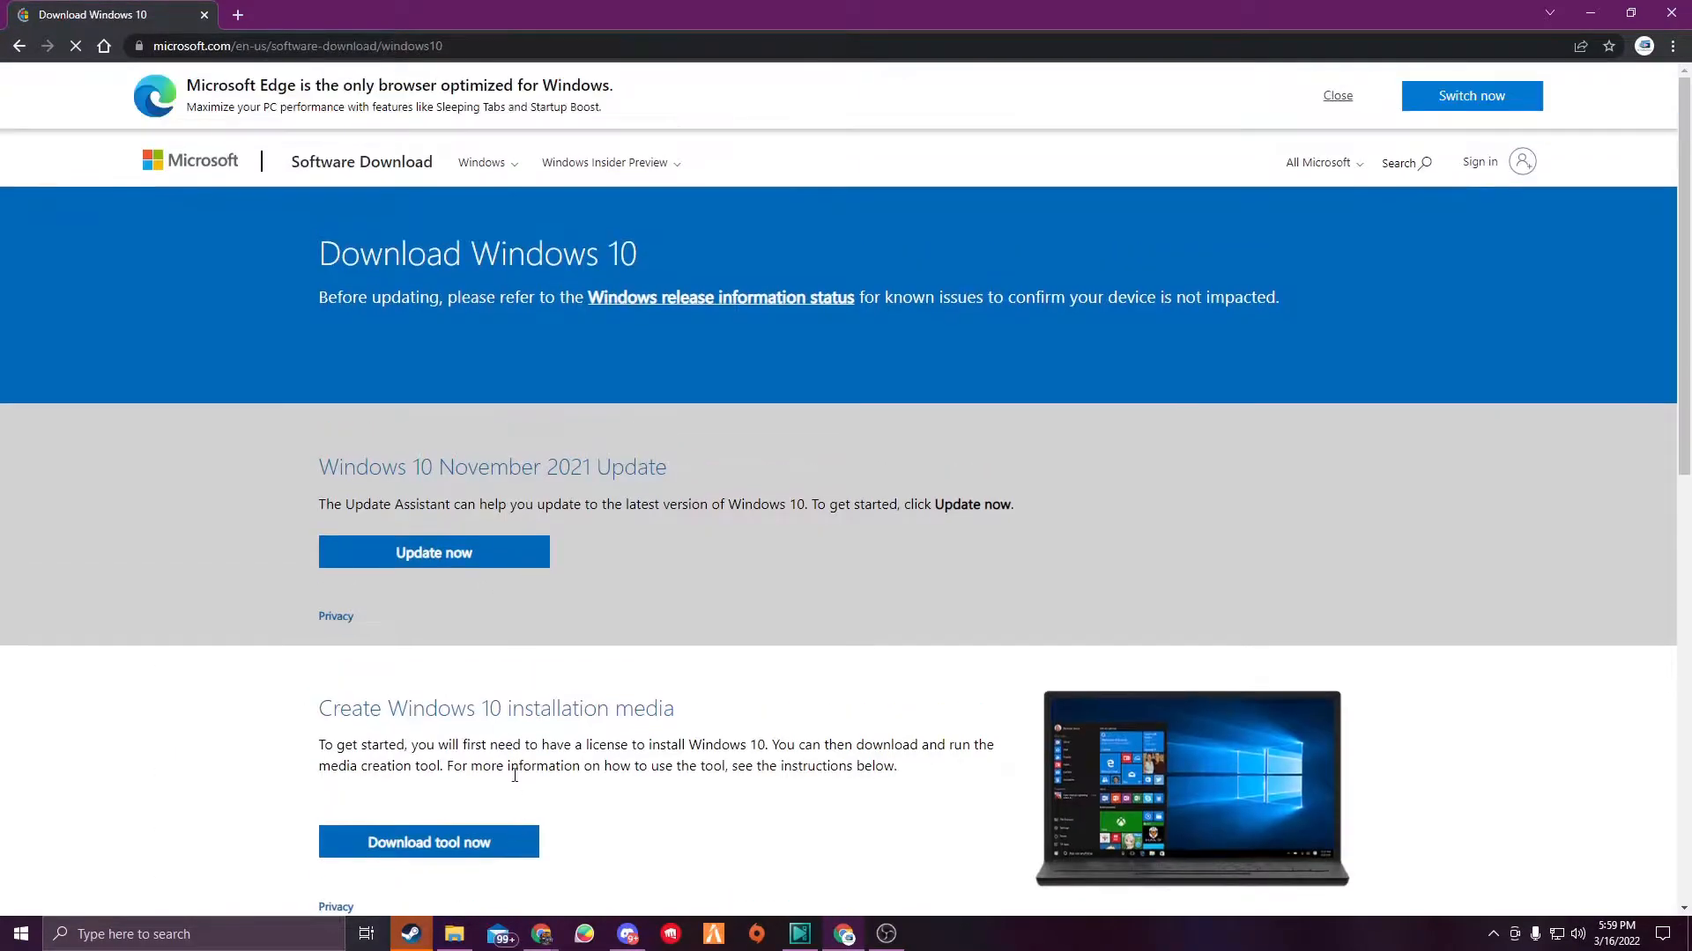
- Download the Windows 10 media creation tool and launch it
left_click(429, 842)
left_click(106, 906)
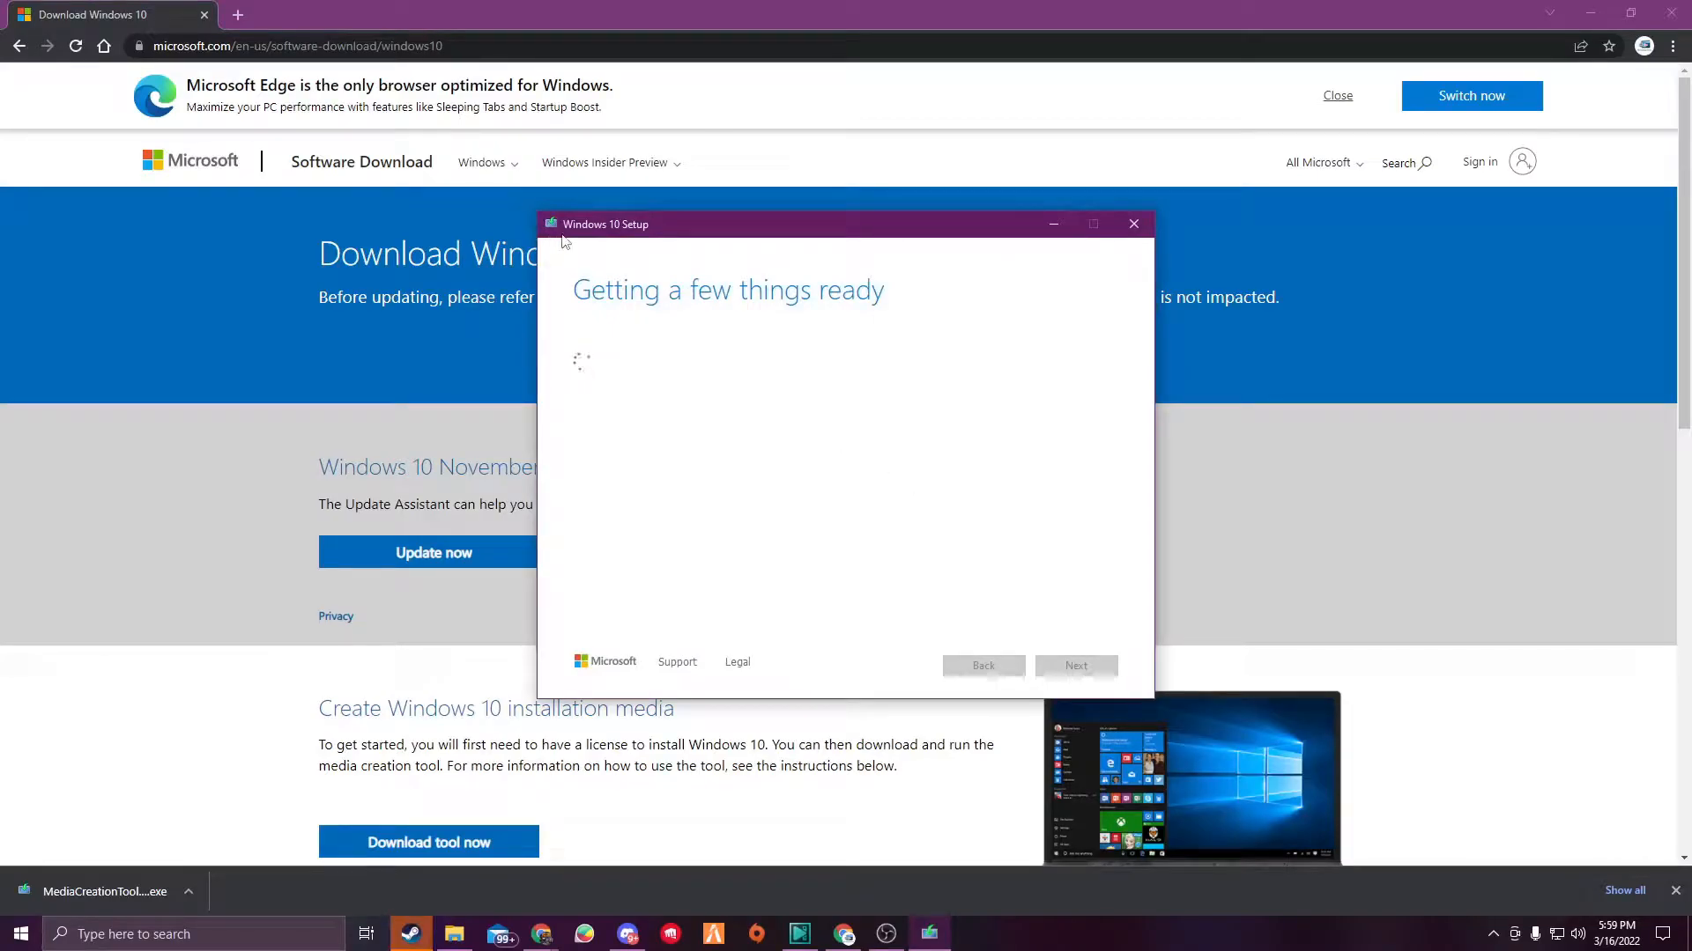
- Open a new tab and go to the VirtualBox website by searching vmbox
left_click(238, 15)
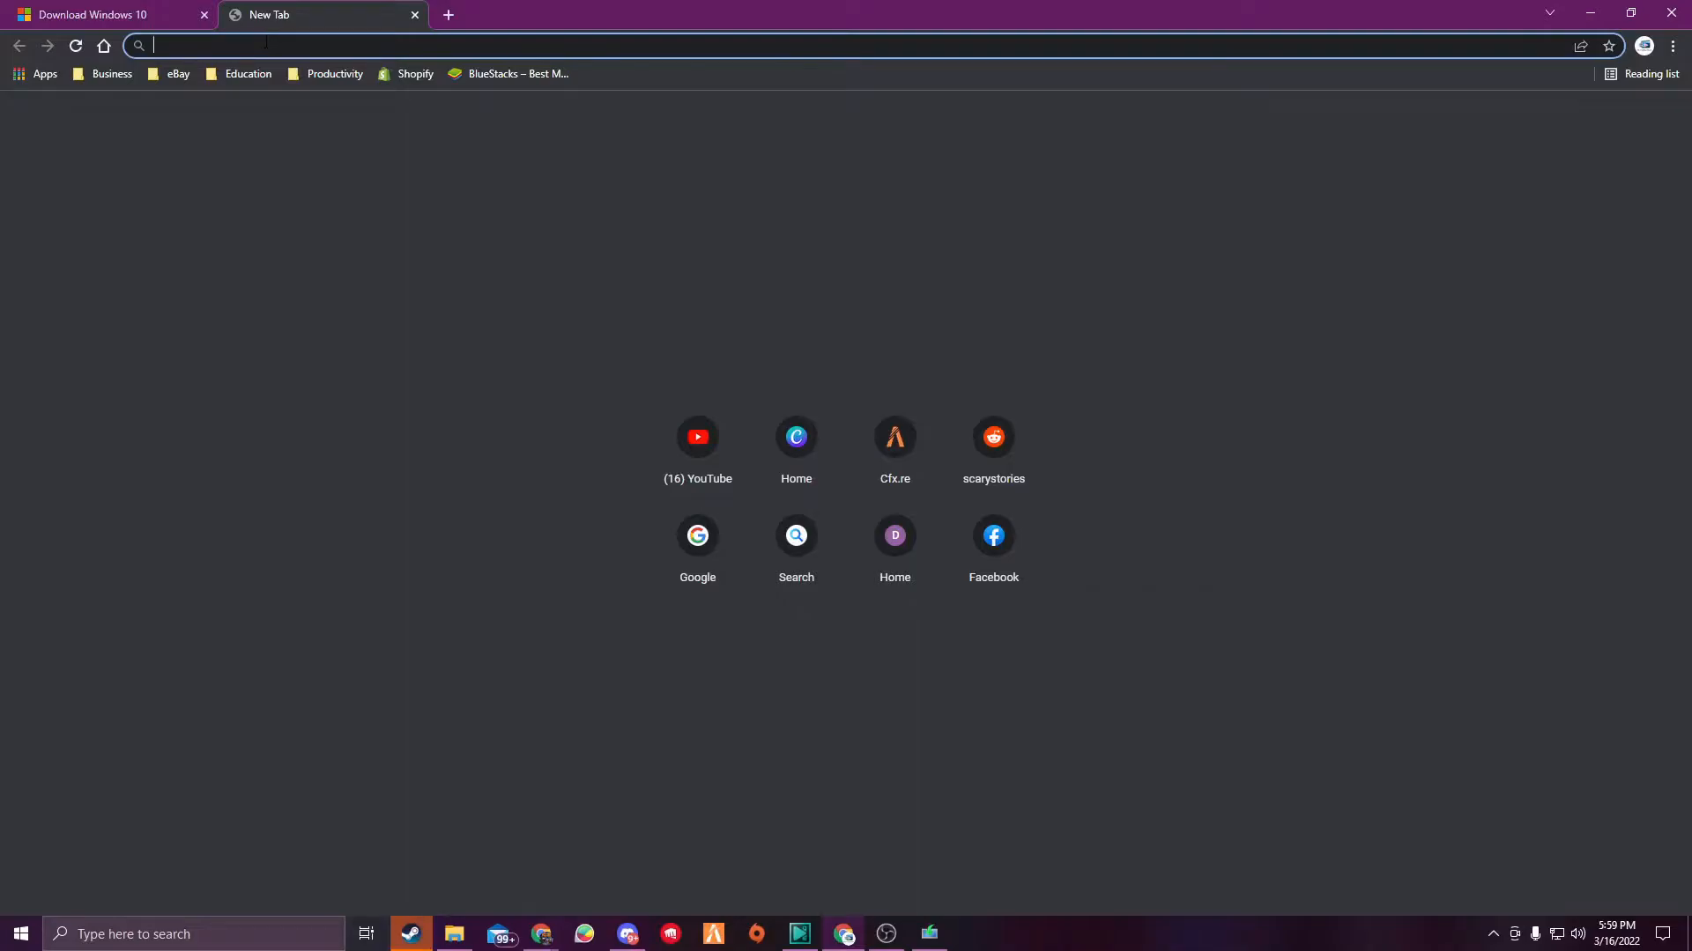
type("vmbox")
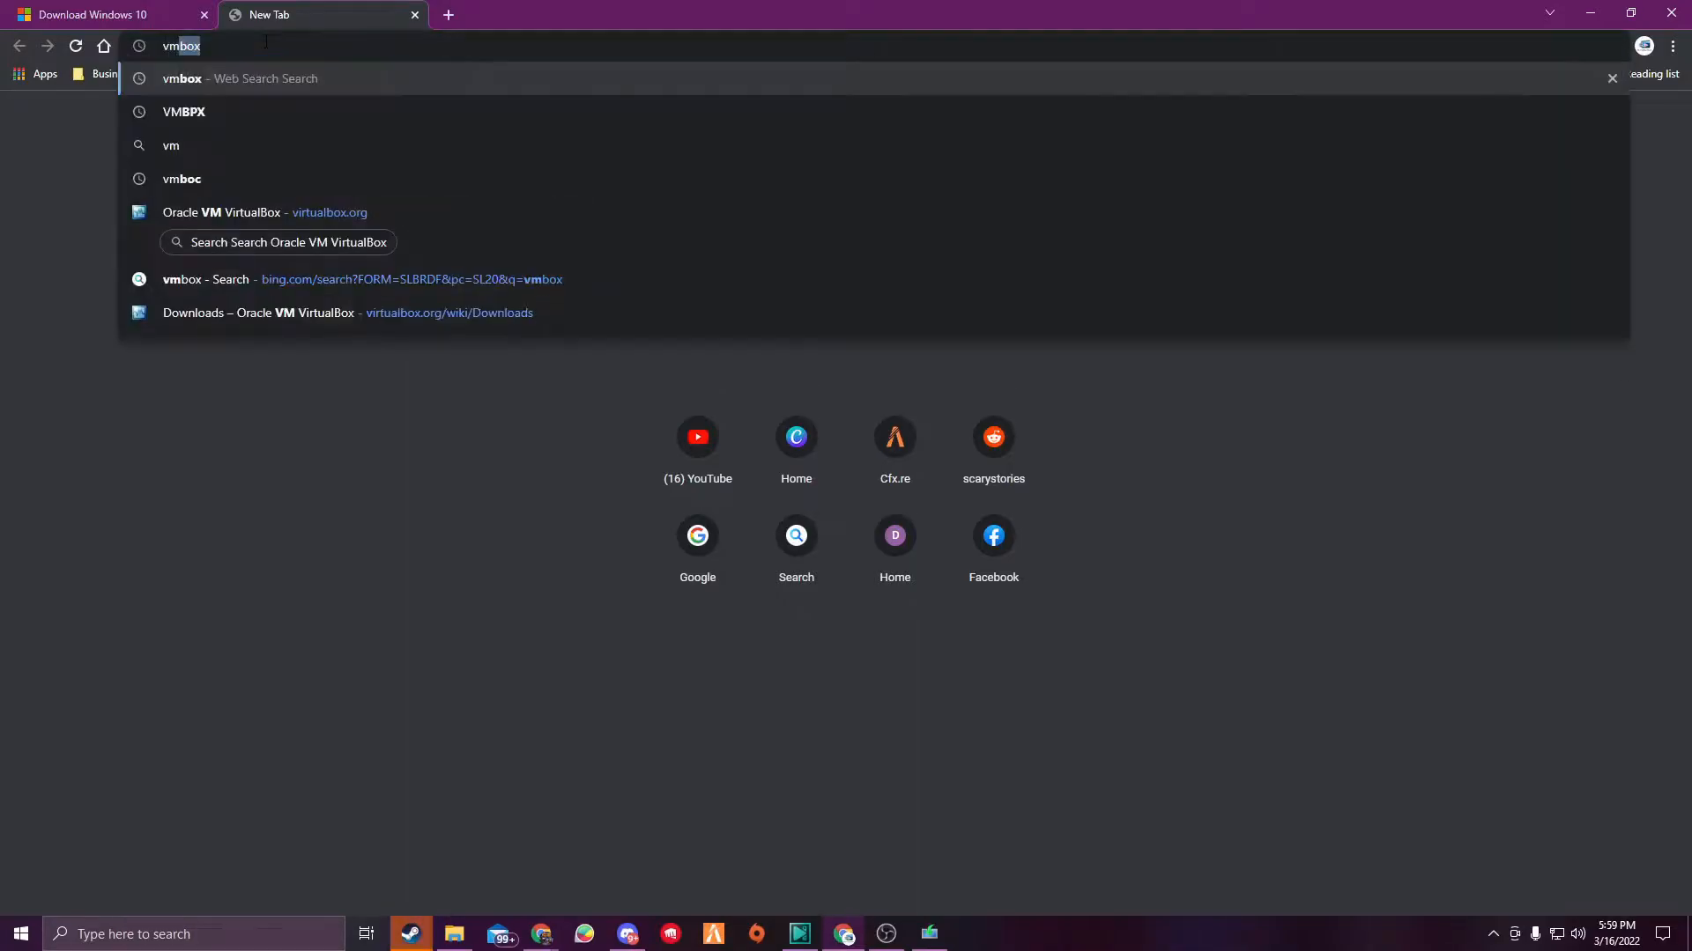
key("Return")
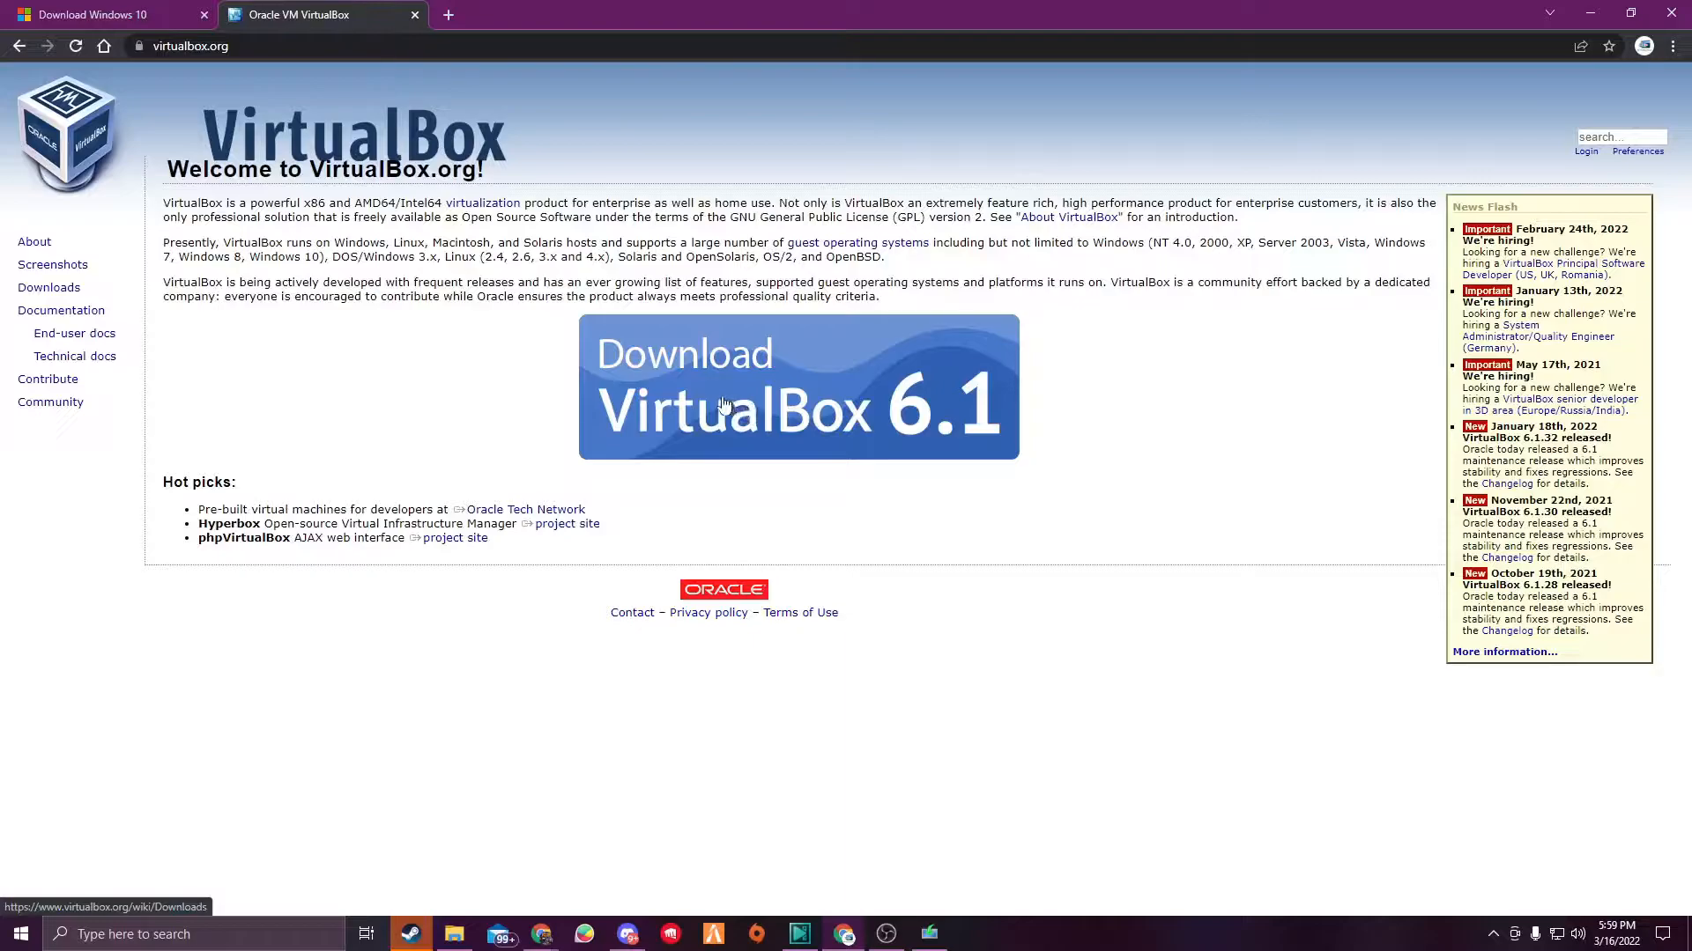
- Download the VirtualBox 6.1.32 installer for Windows hosts and run it
left_click(718, 402)
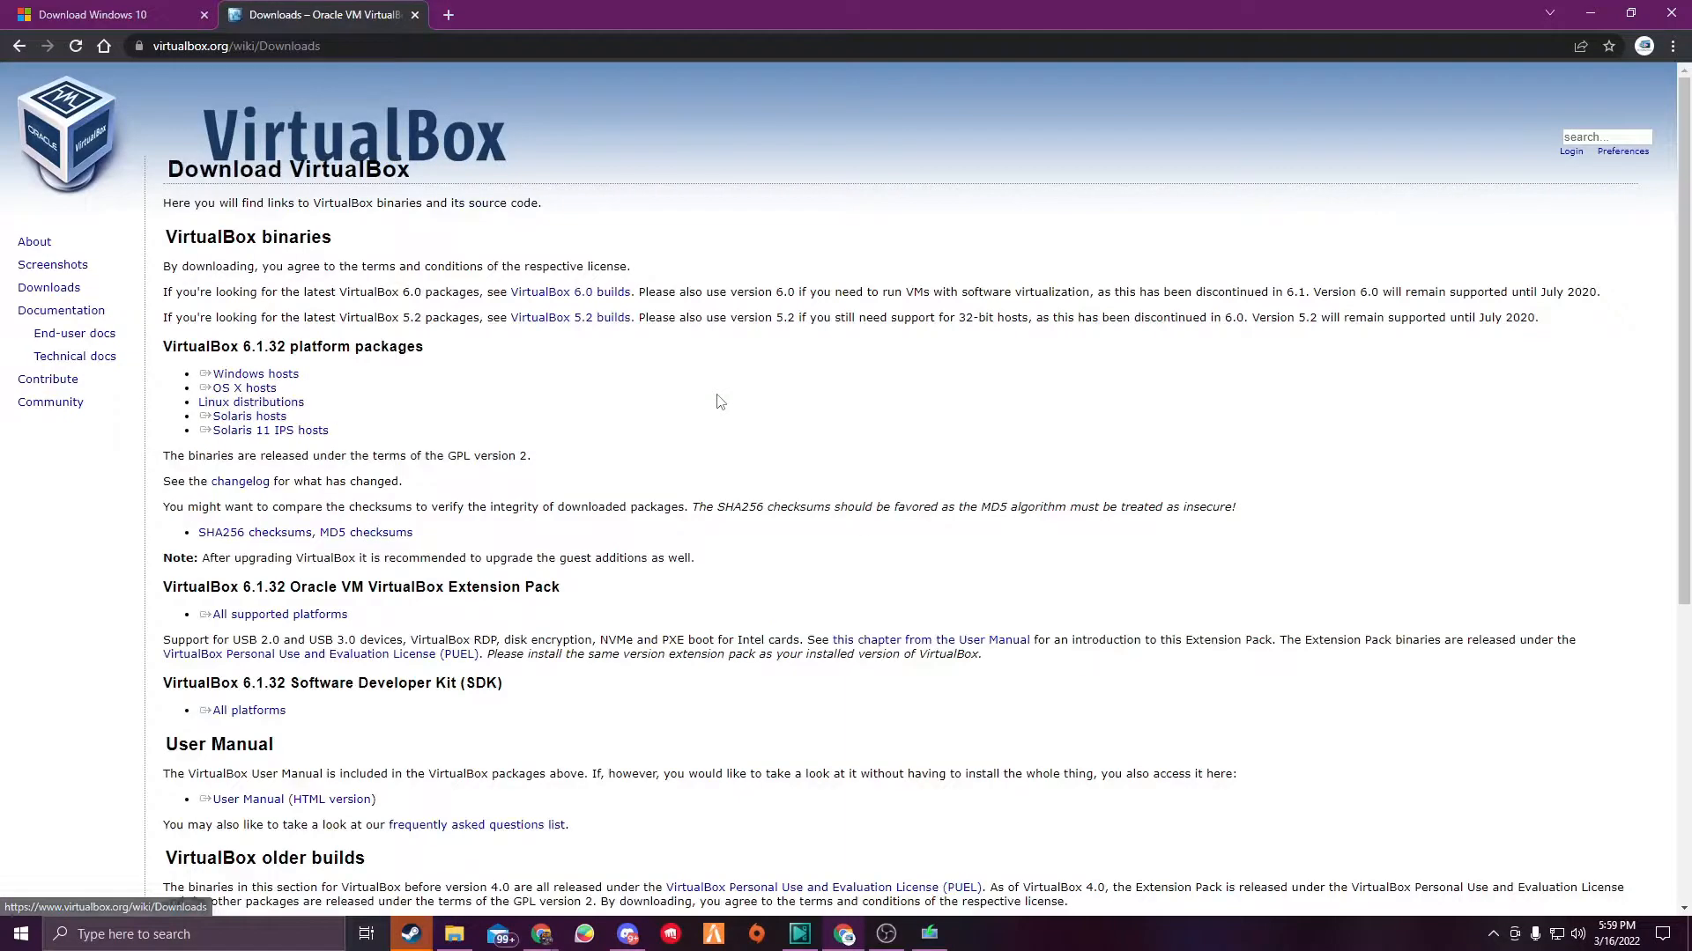
left_click(257, 377)
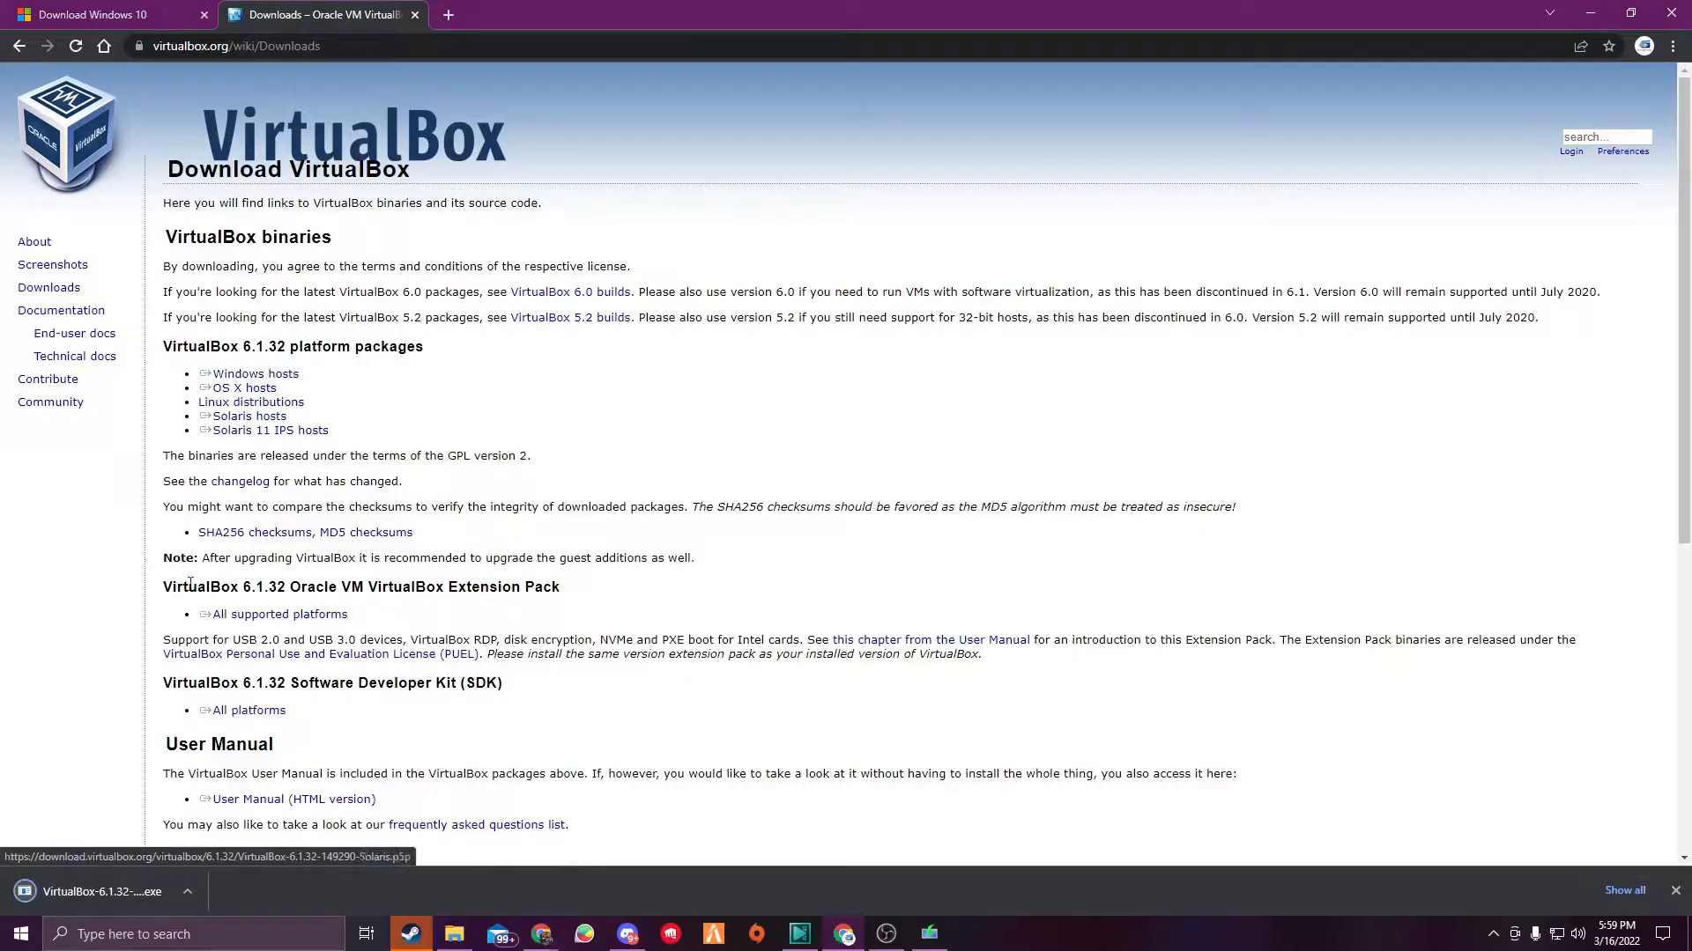
left_click(101, 905)
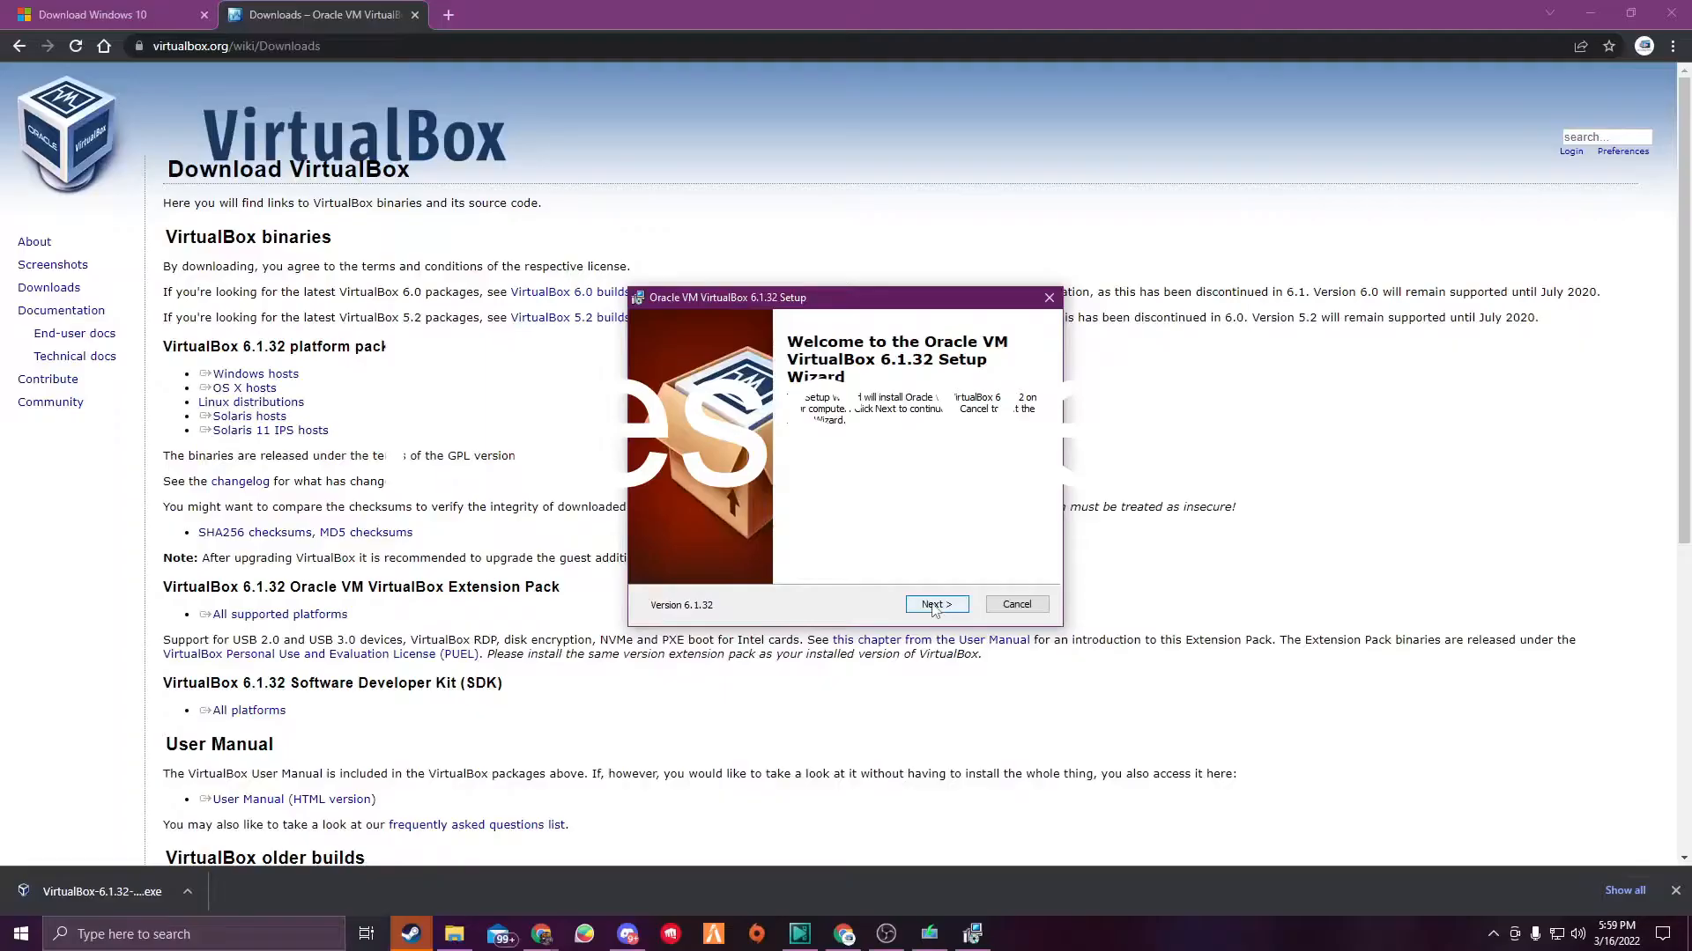
- Proceed through the VirtualBox setup wizard with default features and shortcuts, accept the network interfaces warning, and install
left_click(934, 606)
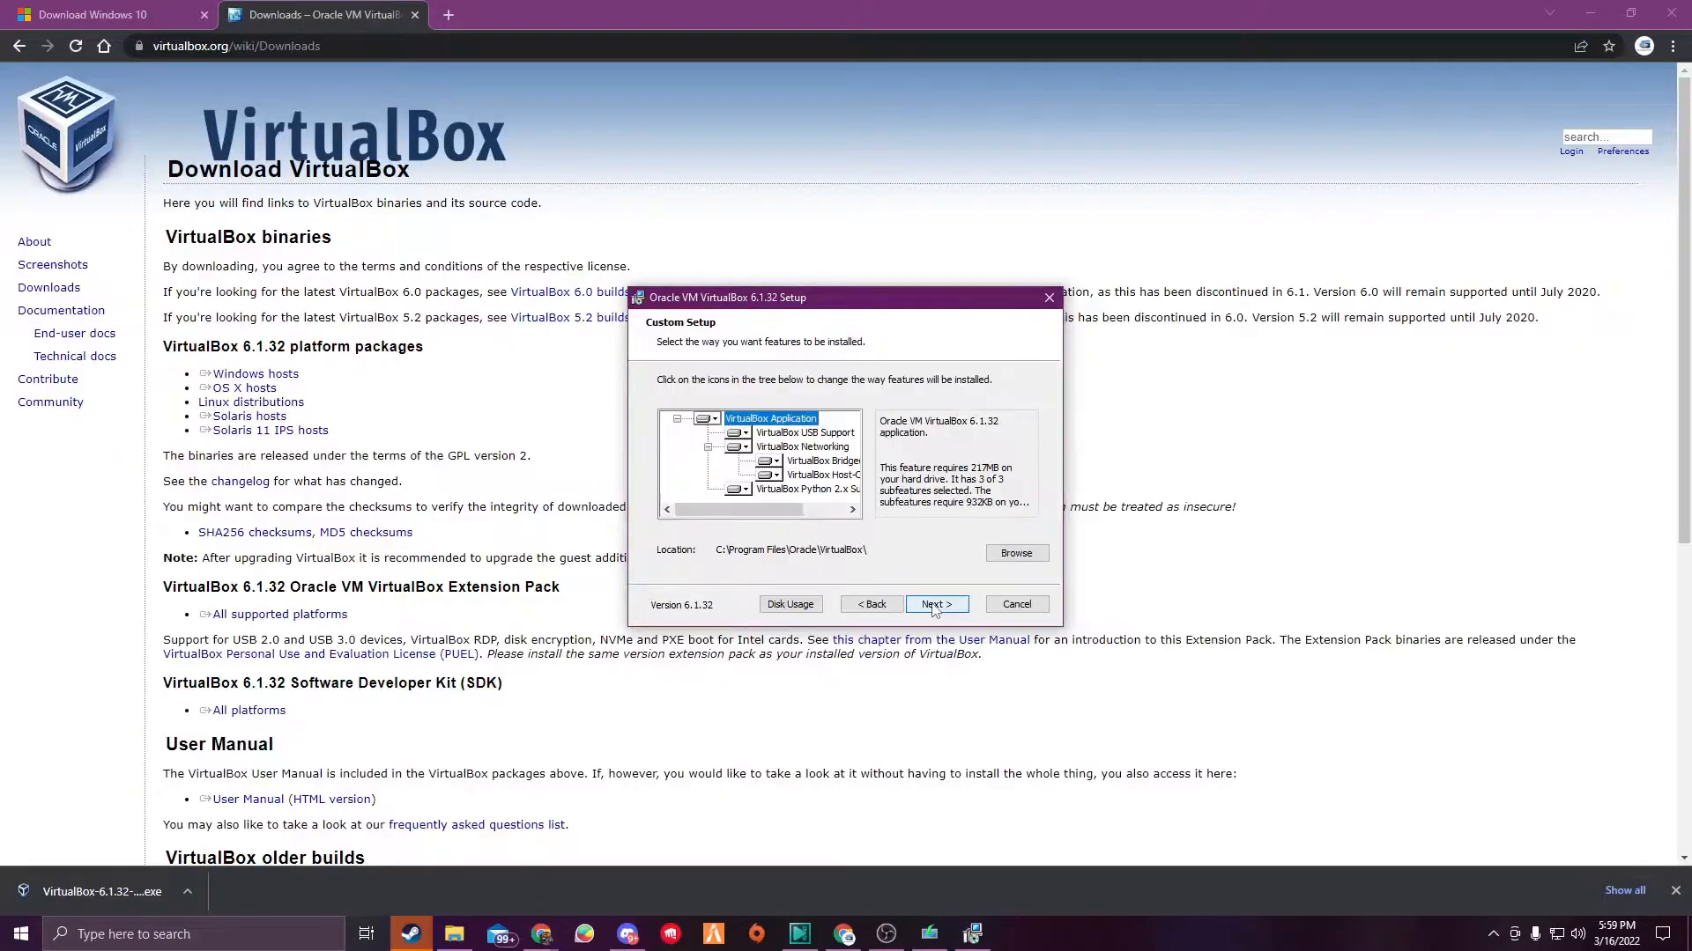
left_click(876, 606)
left_click(935, 606)
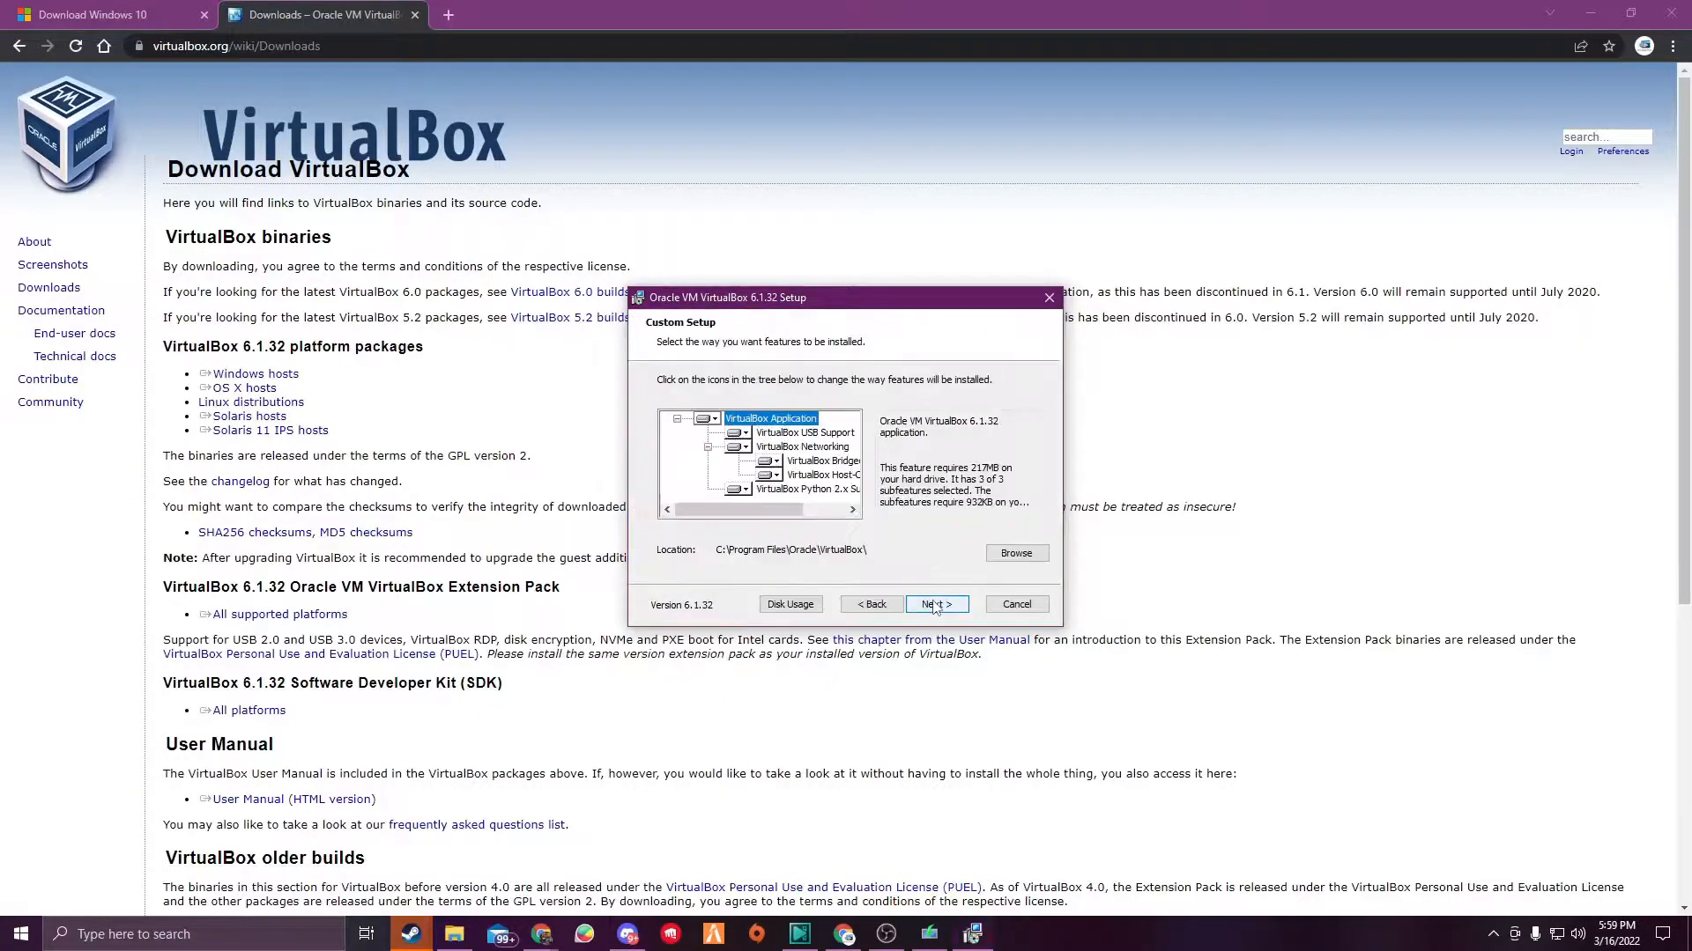
left_click(934, 605)
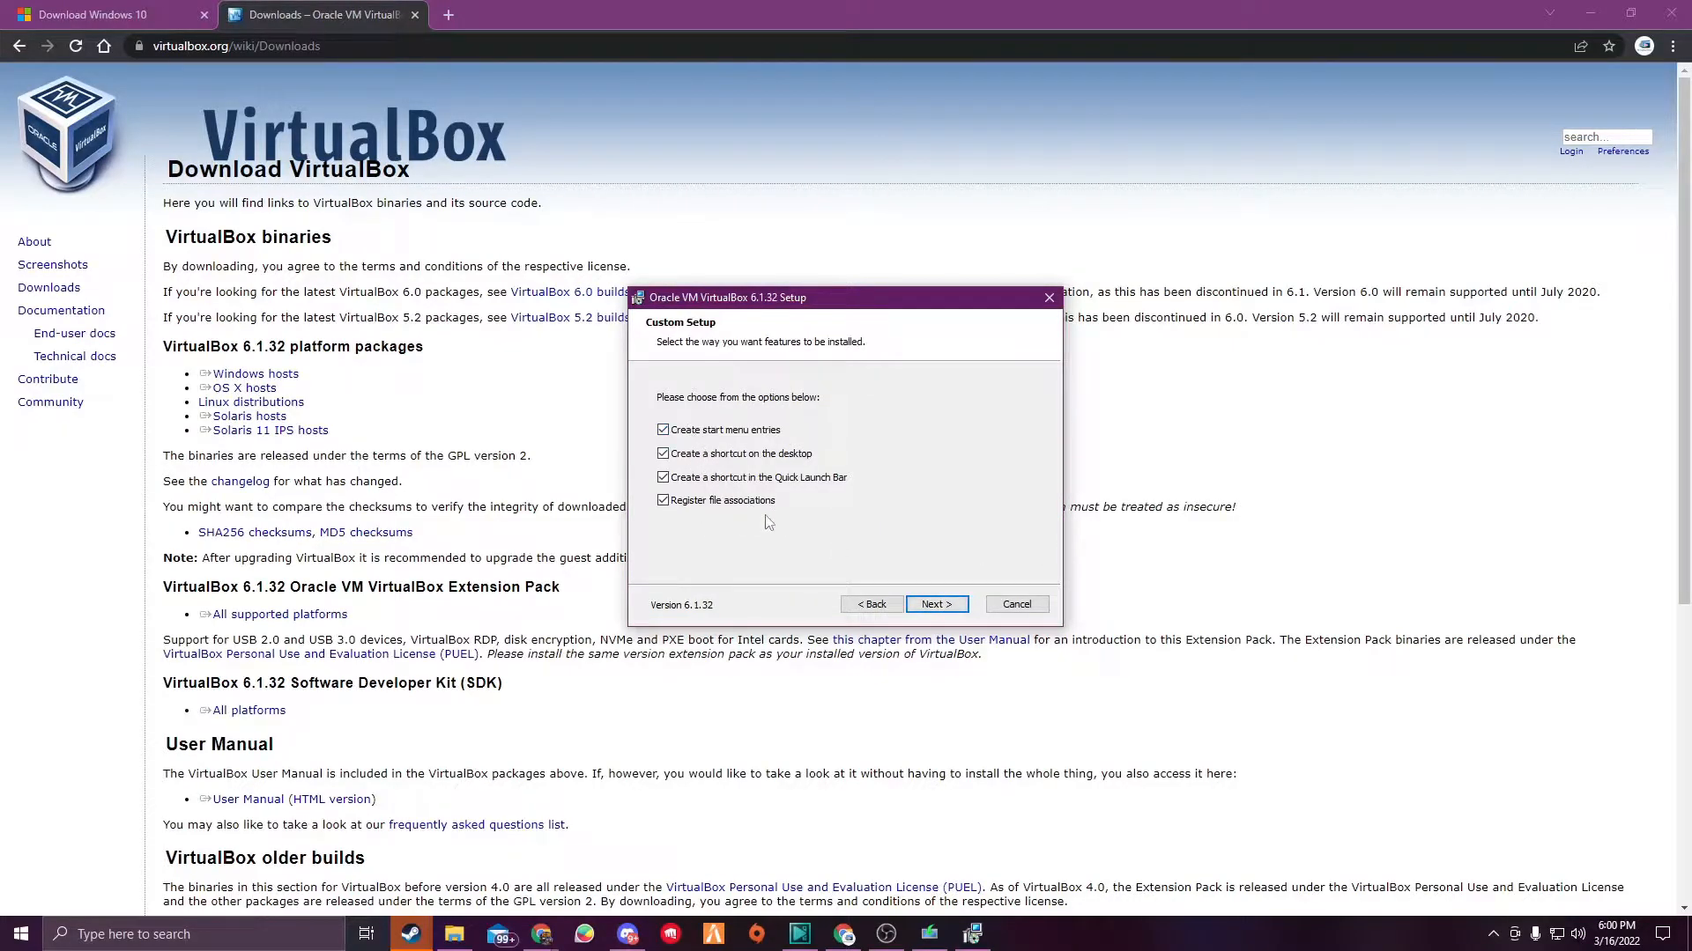
left_click(936, 605)
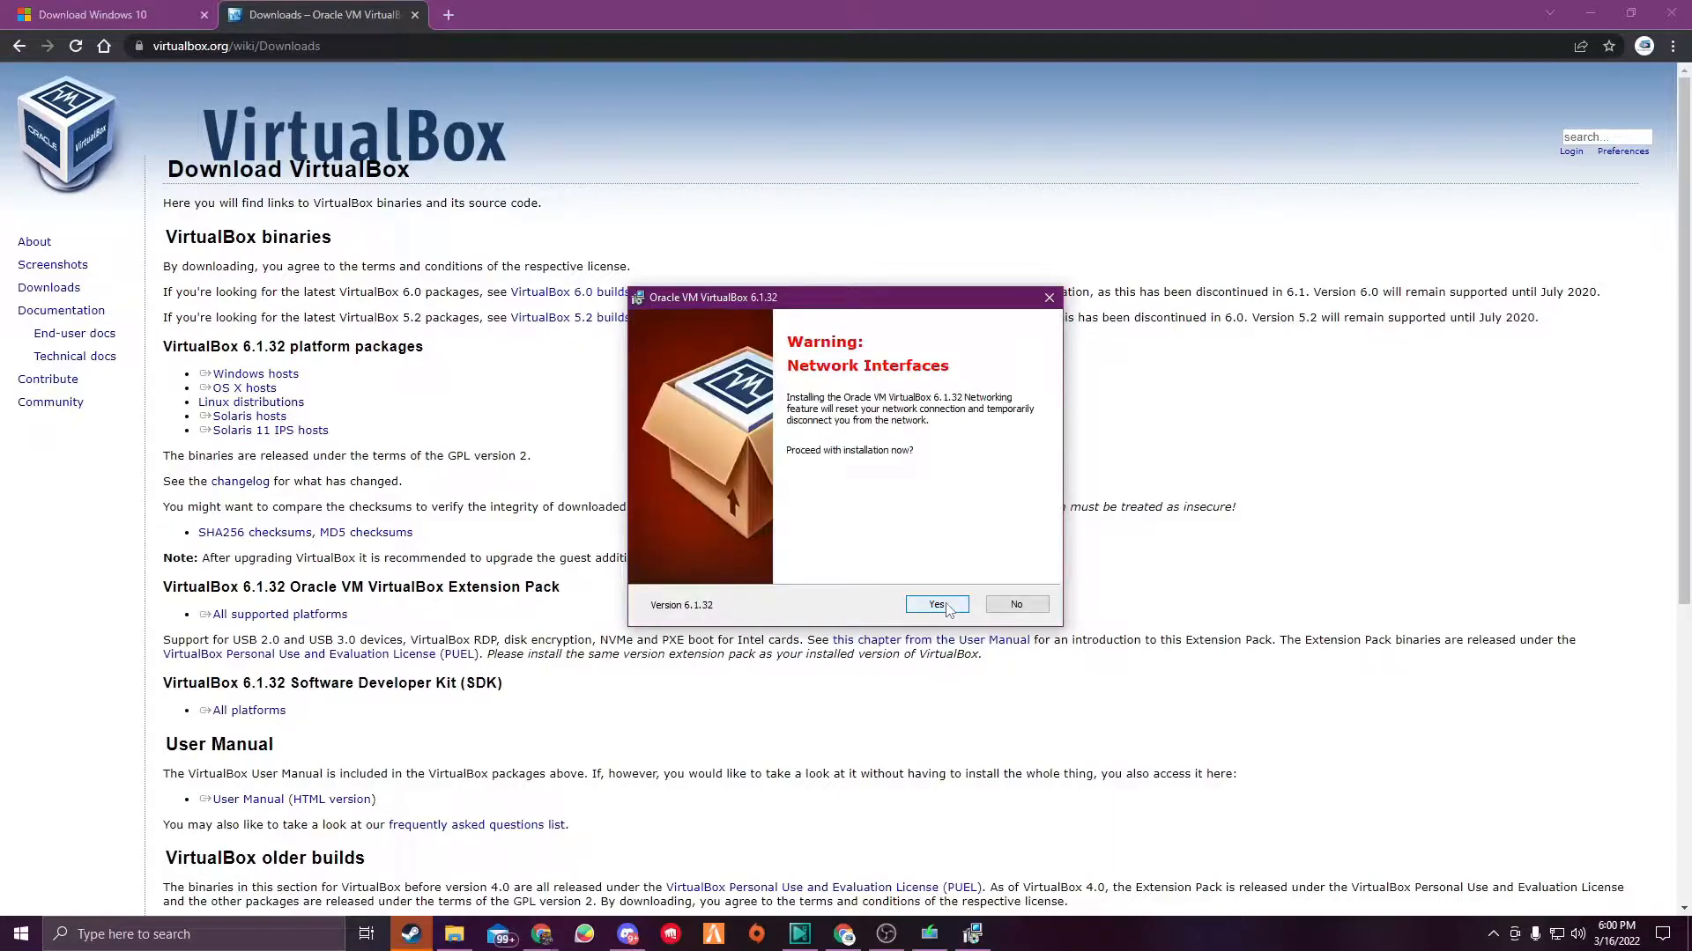
left_click(946, 606)
left_click(934, 604)
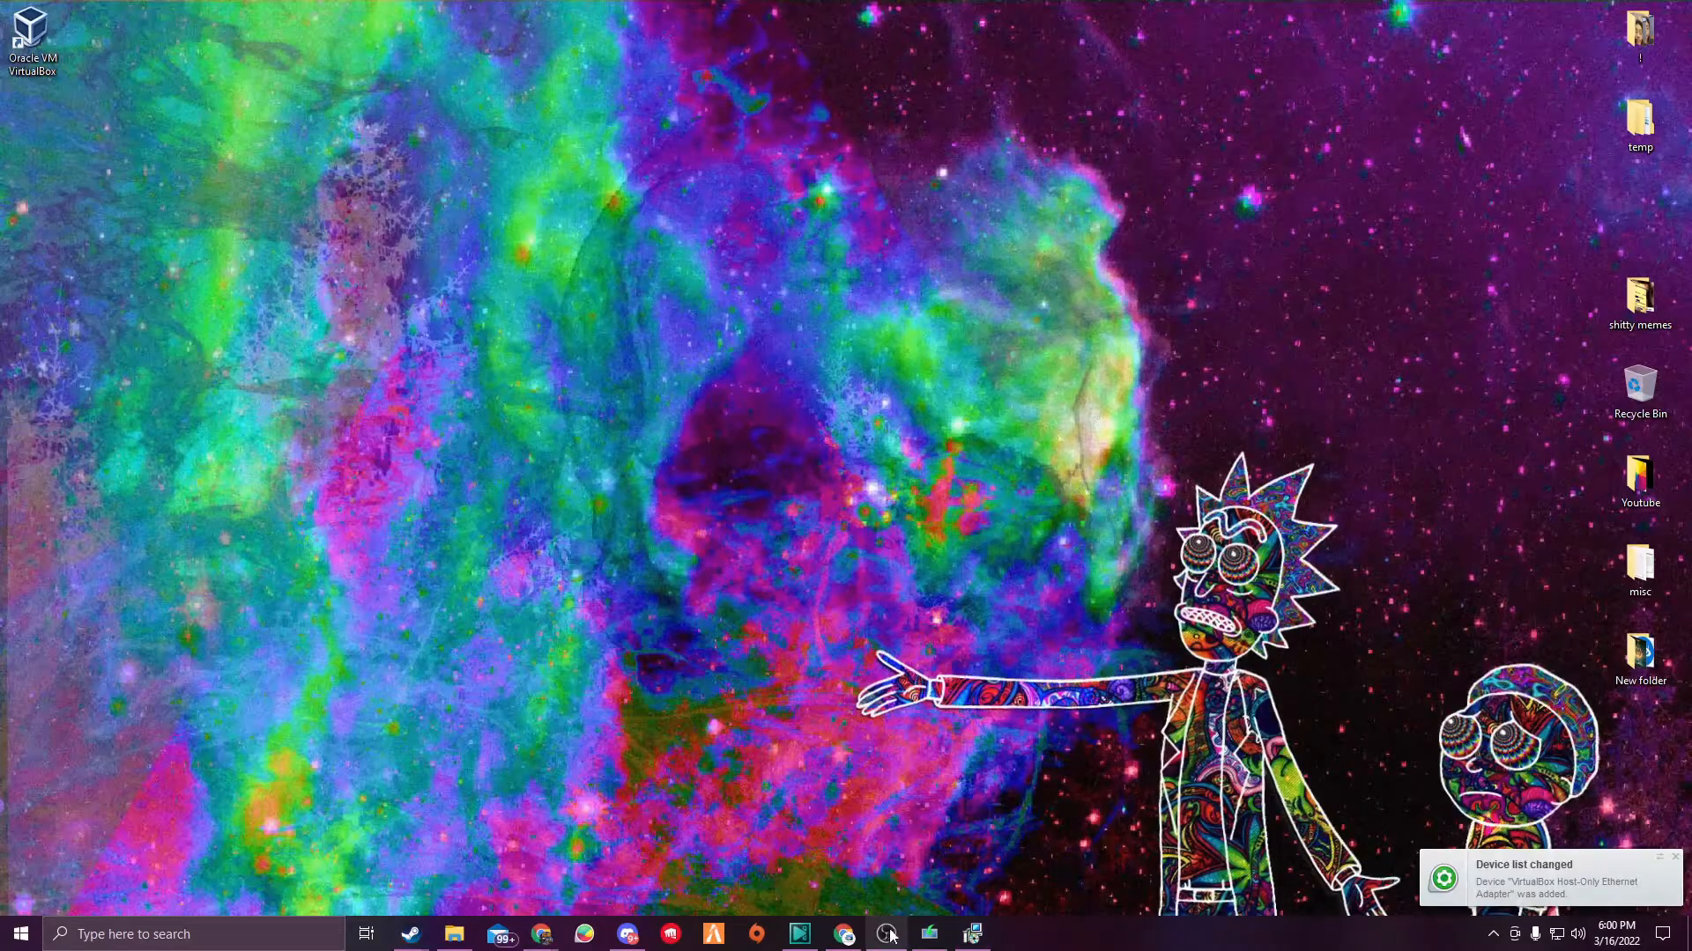
- Bring up the Windows 10 Setup window and accept its license terms
left_click(976, 935)
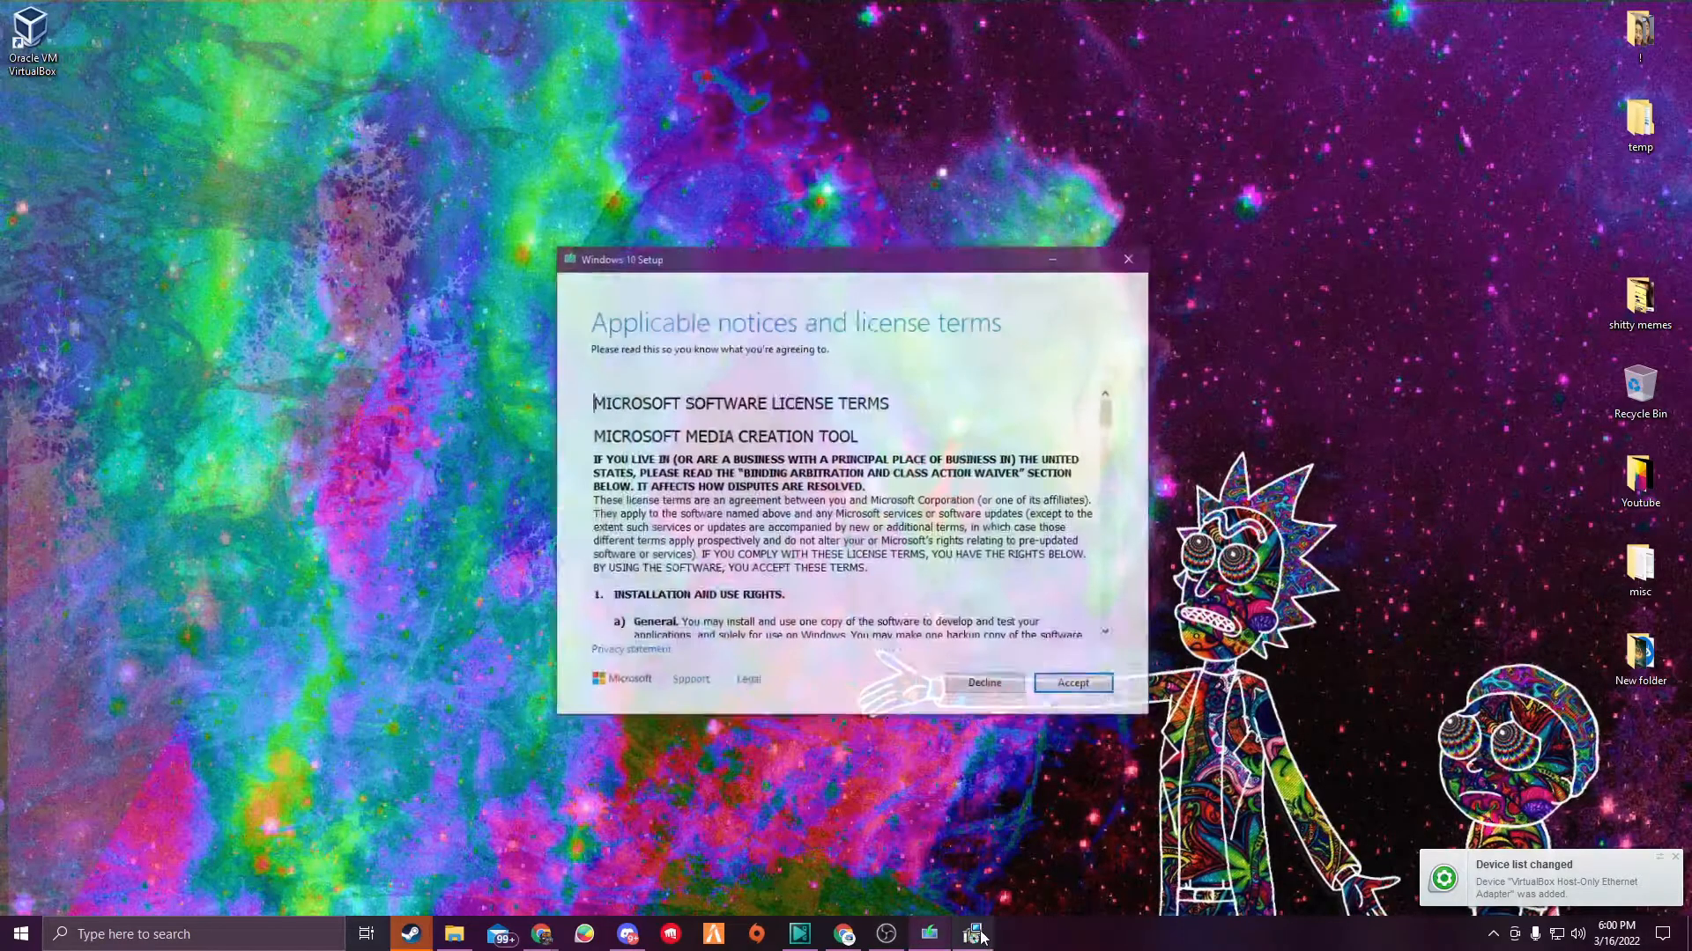
left_click_drag(776, 275, 412, 266)
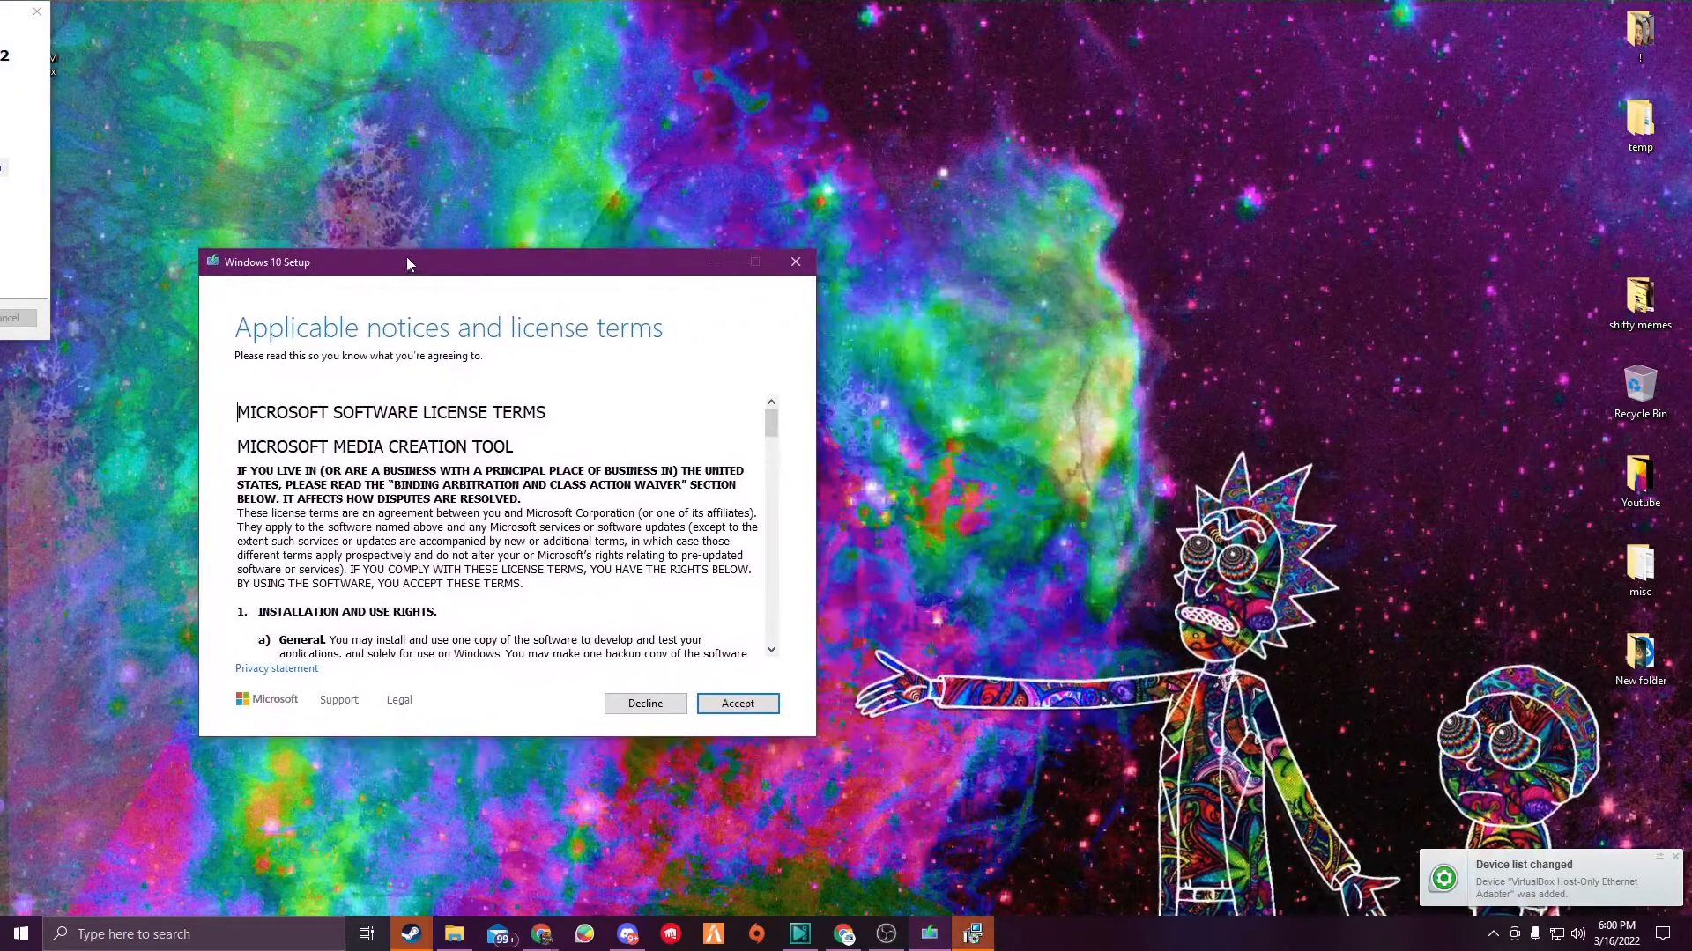
left_click_drag(10, 15, 1527, 323)
left_click(735, 702)
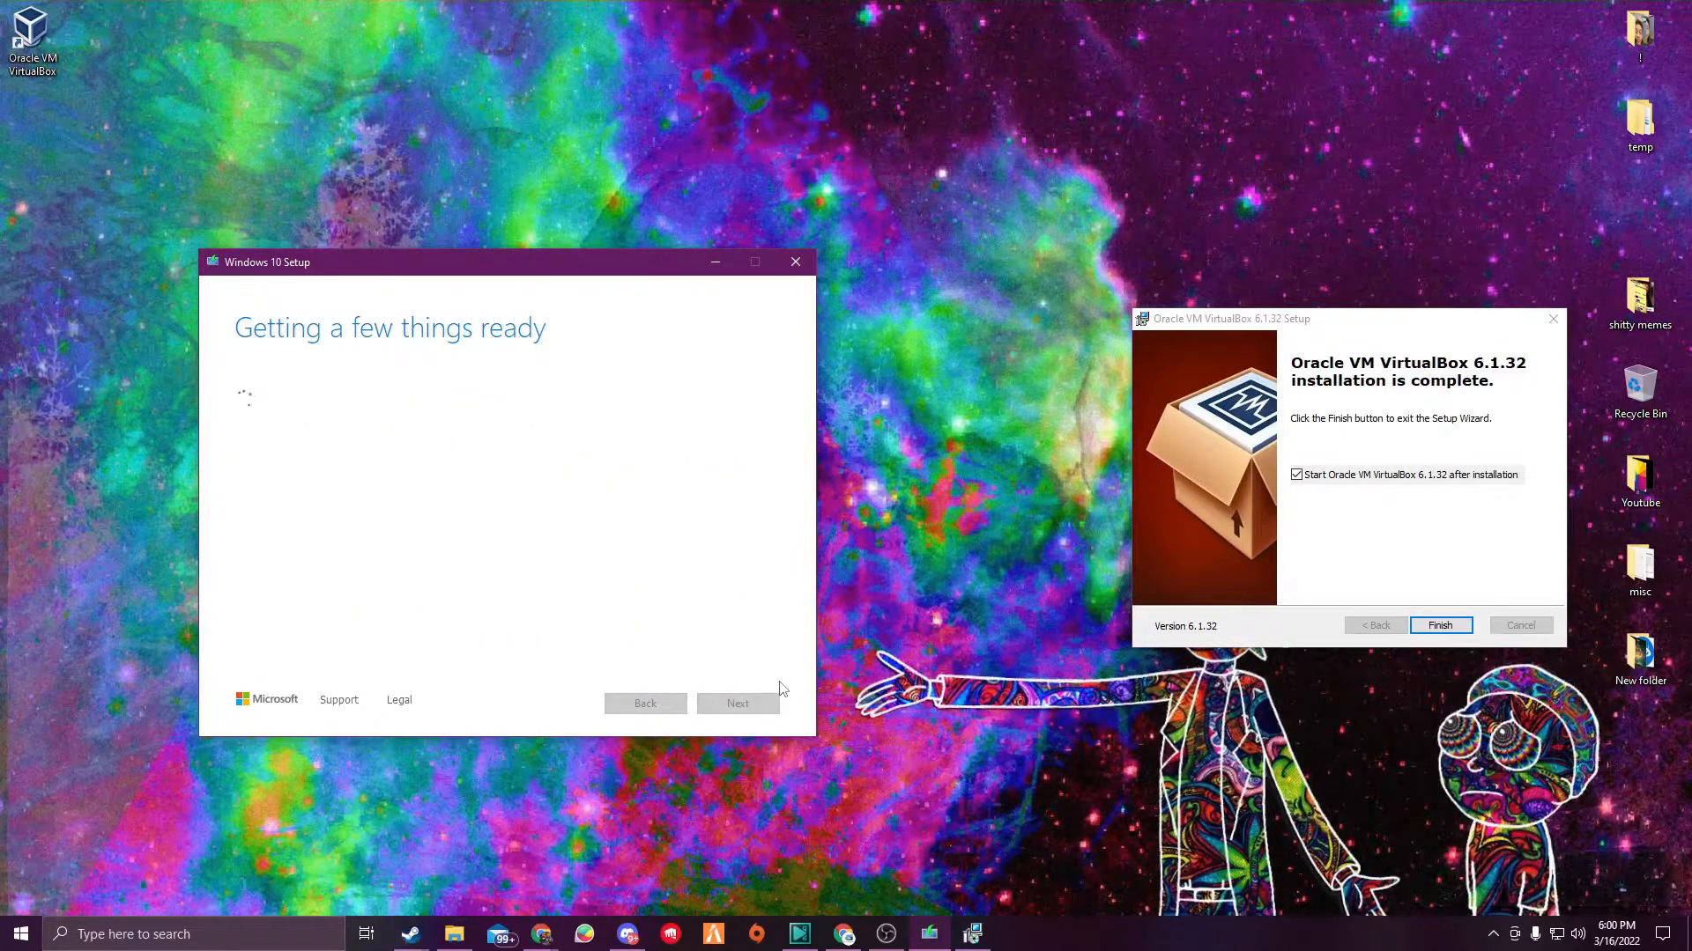
- Finish the VirtualBox installation, keeping the option to start it afterwards
left_click_drag(1252, 315, 1047, 266)
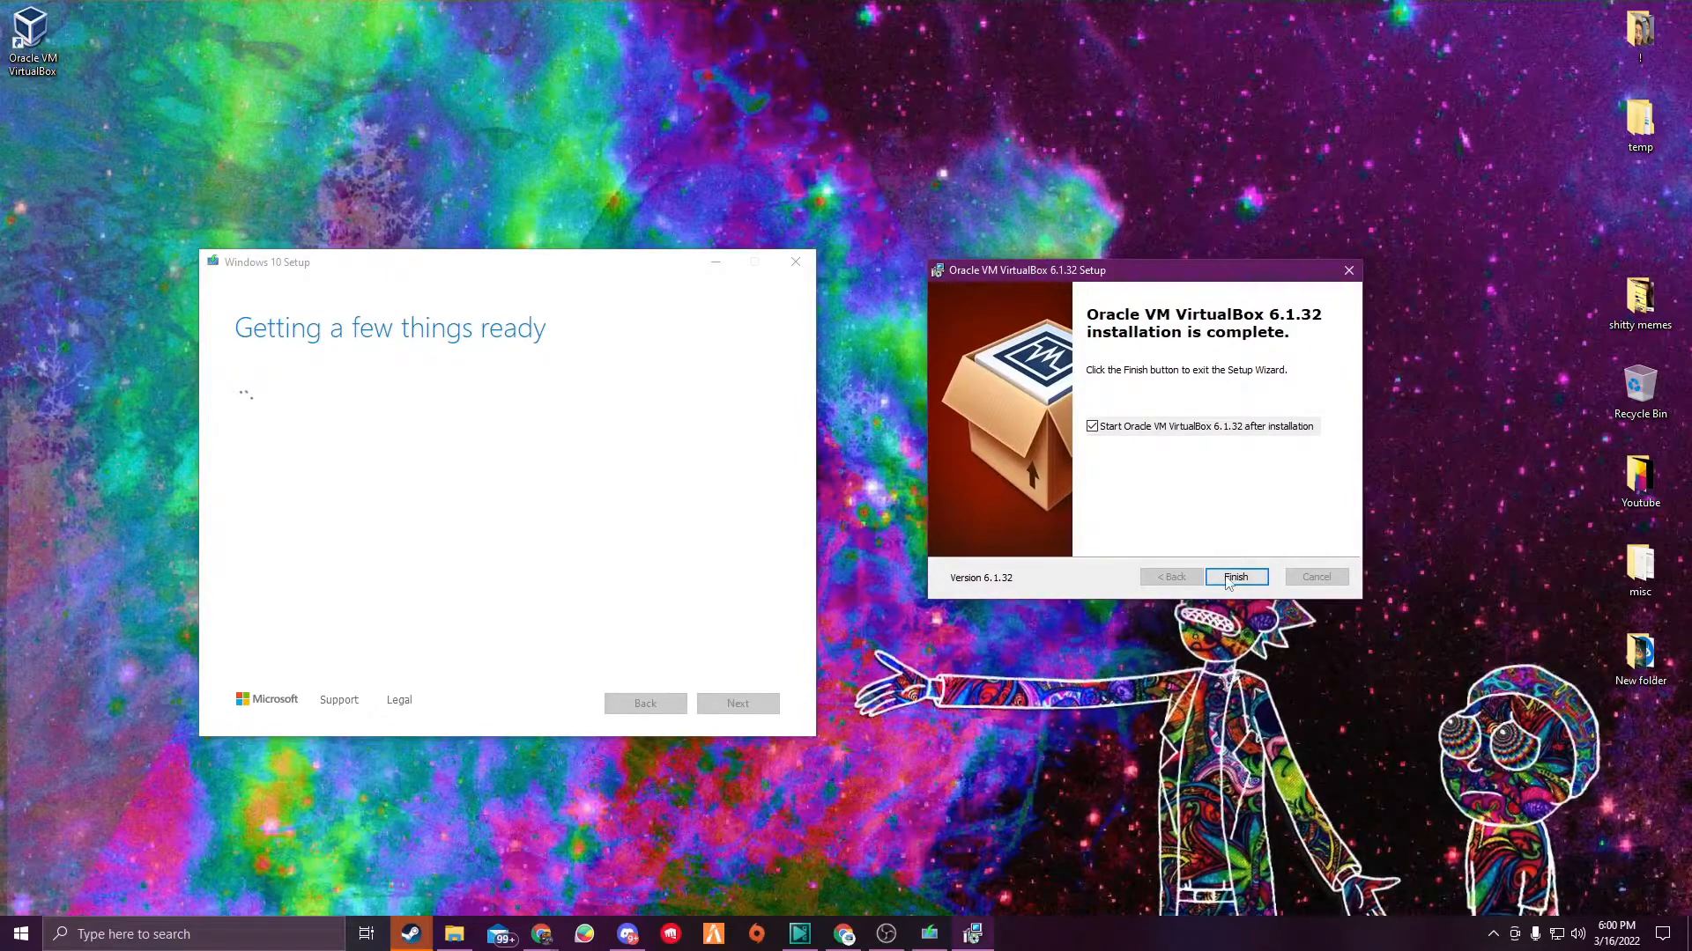
left_click(1233, 578)
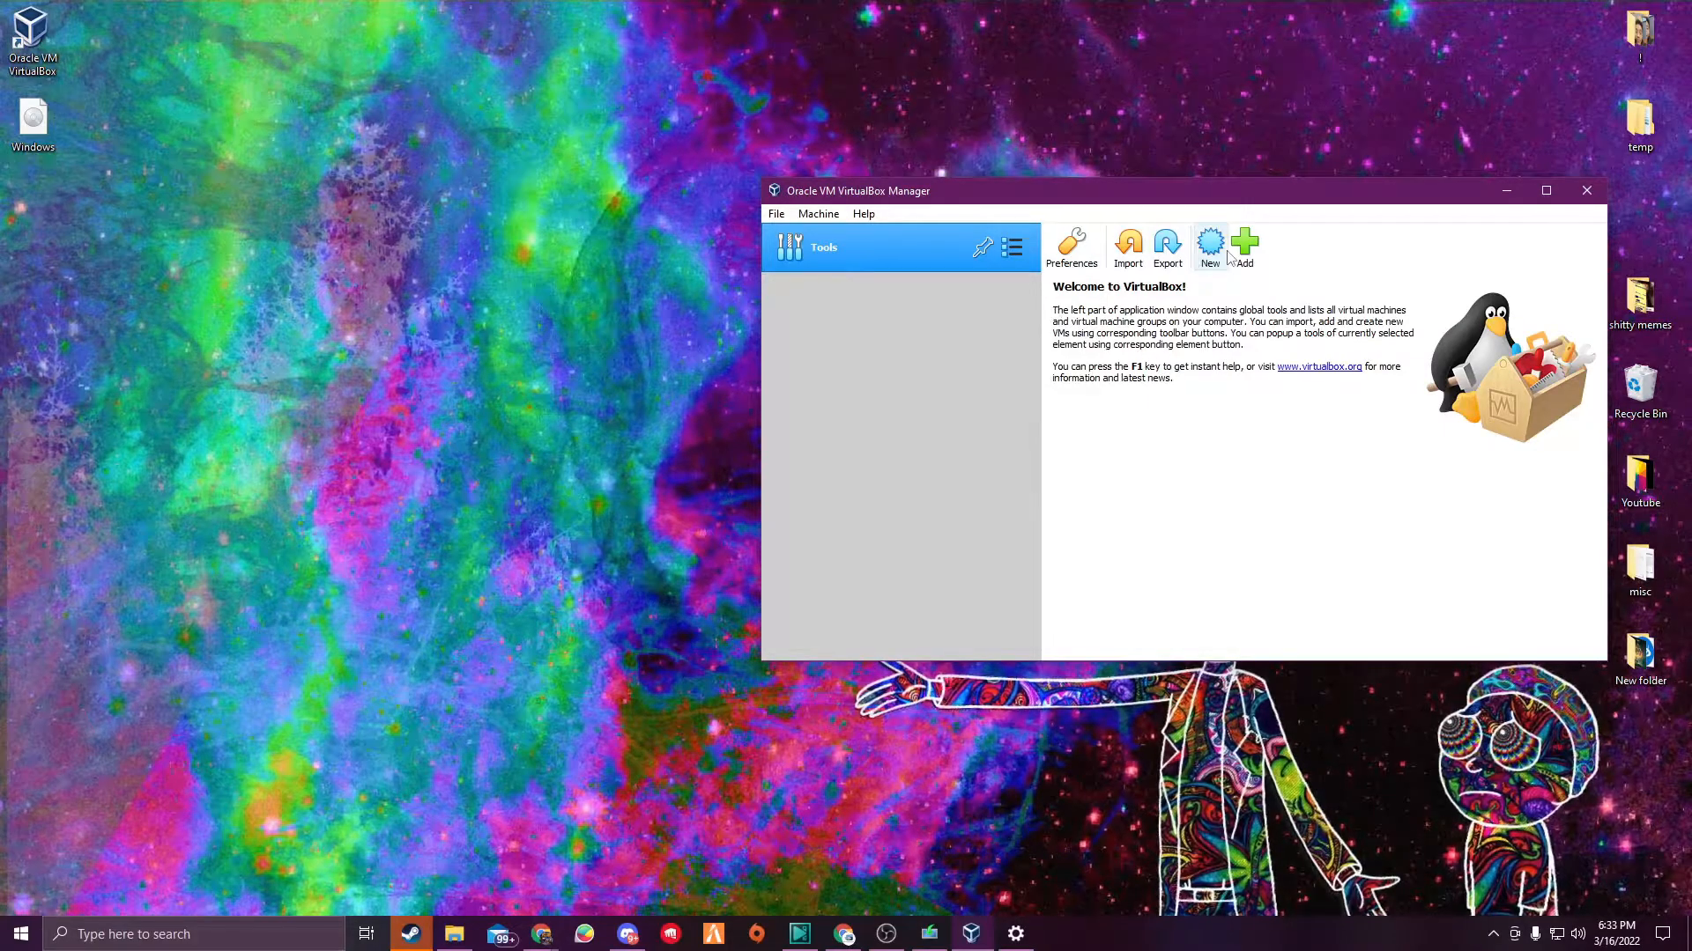
- Start creating a new virtual machine and name it Test
left_click_drag(1309, 187, 897, 171)
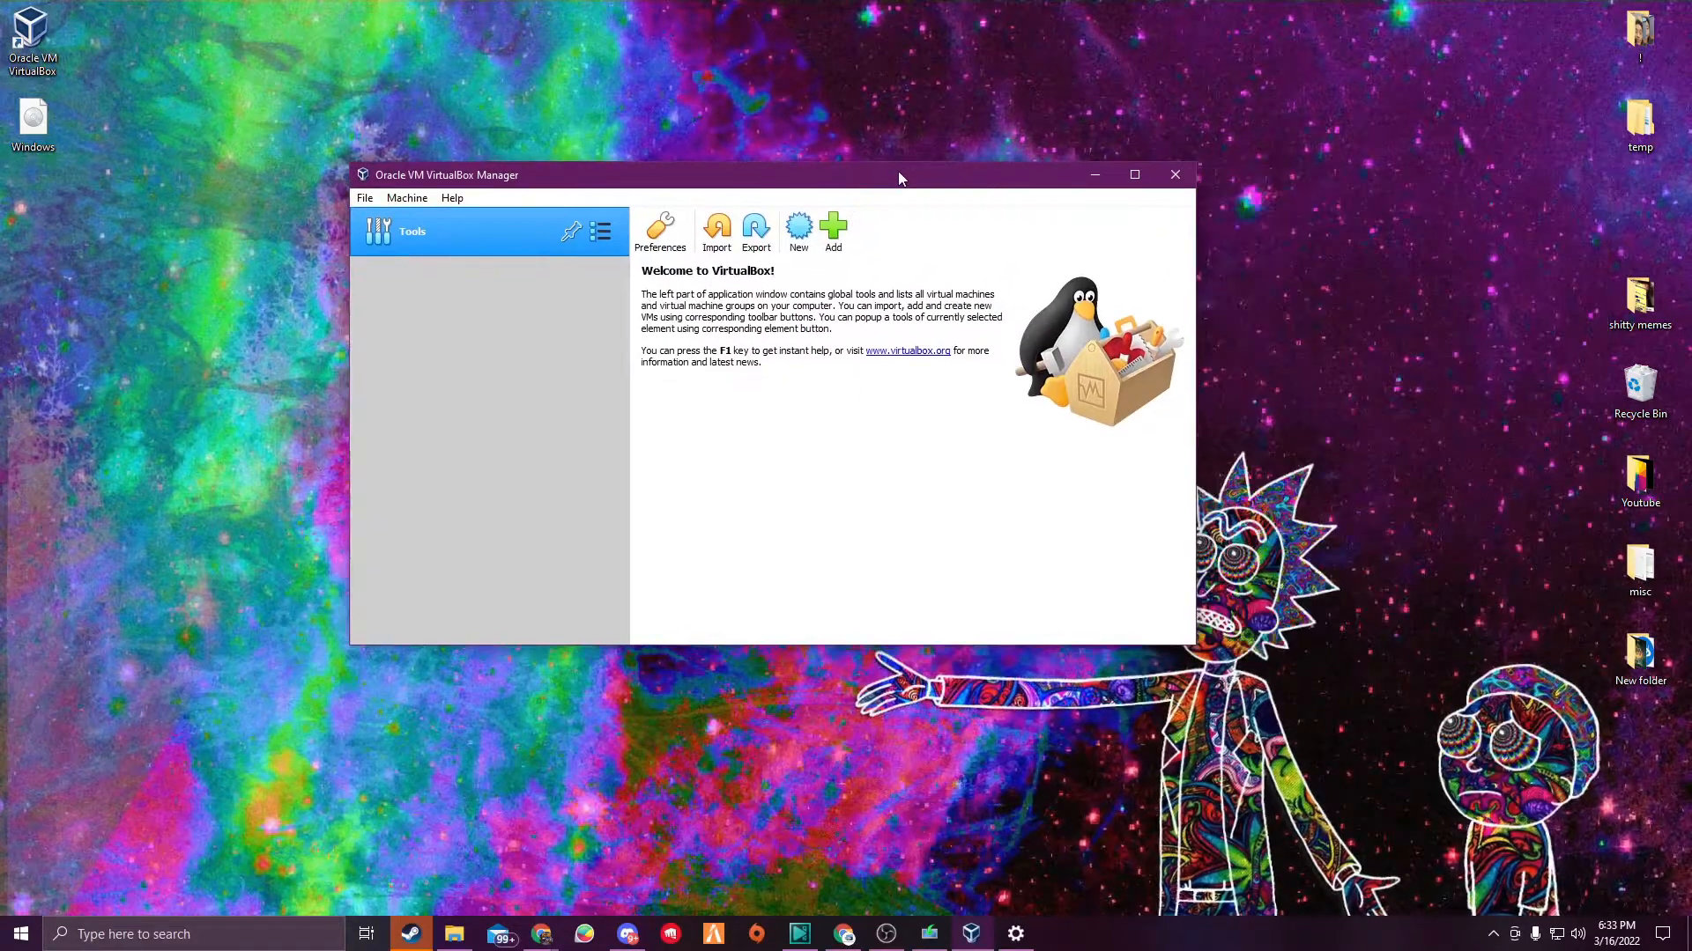
left_click(803, 231)
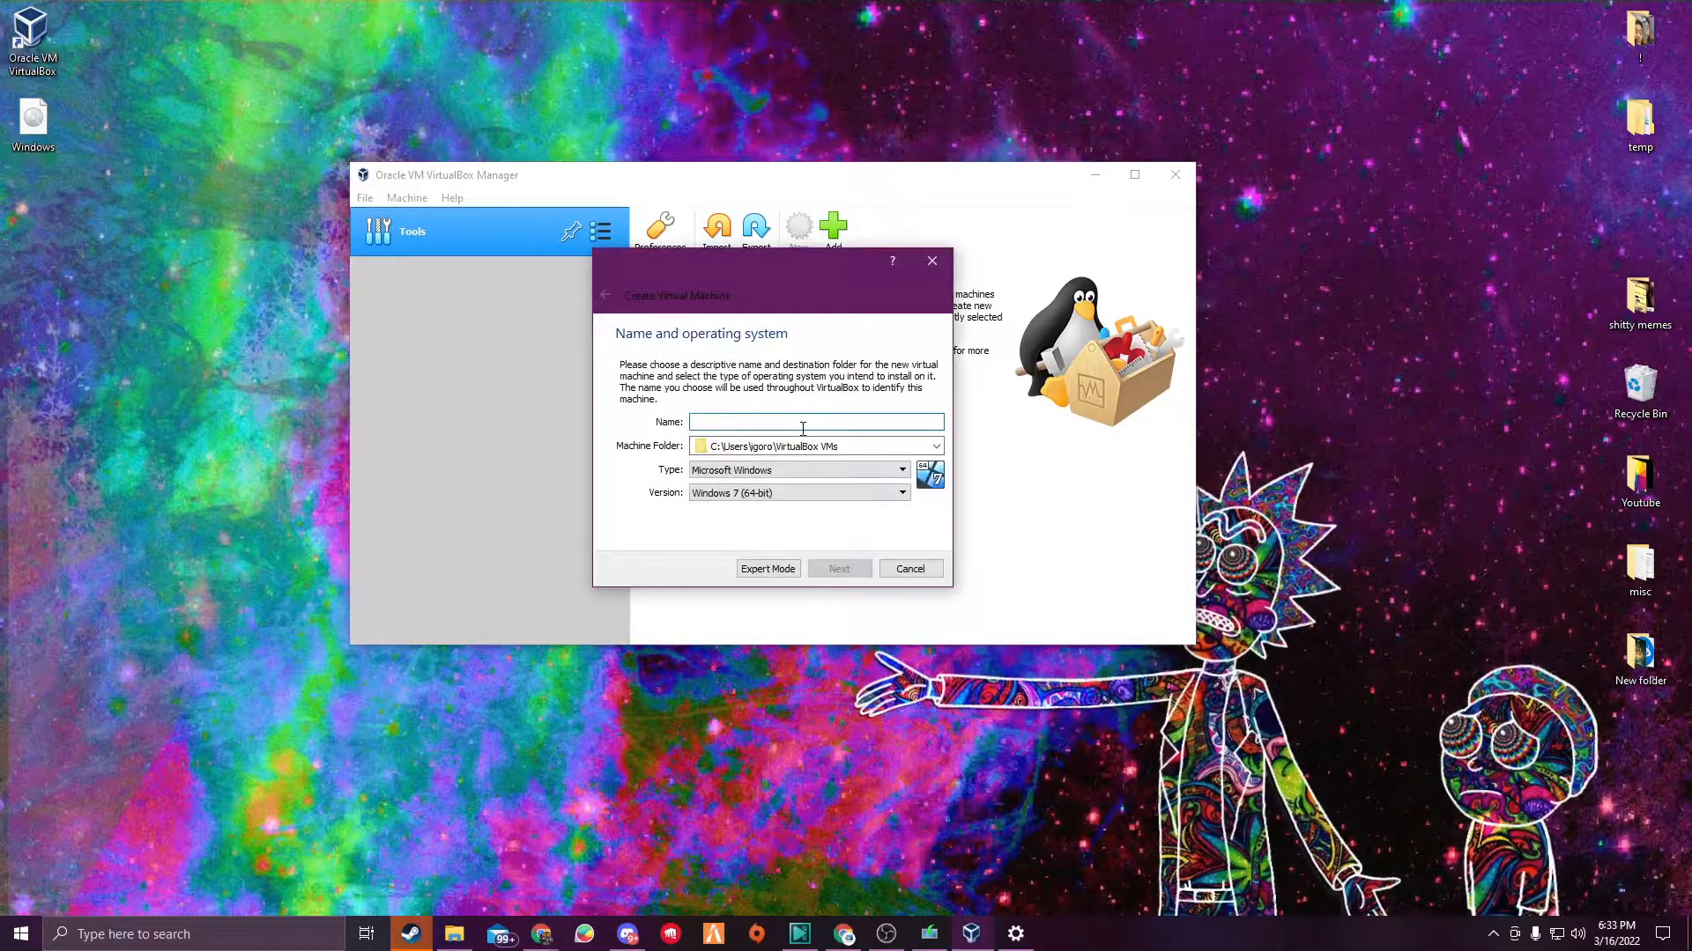
type("Test")
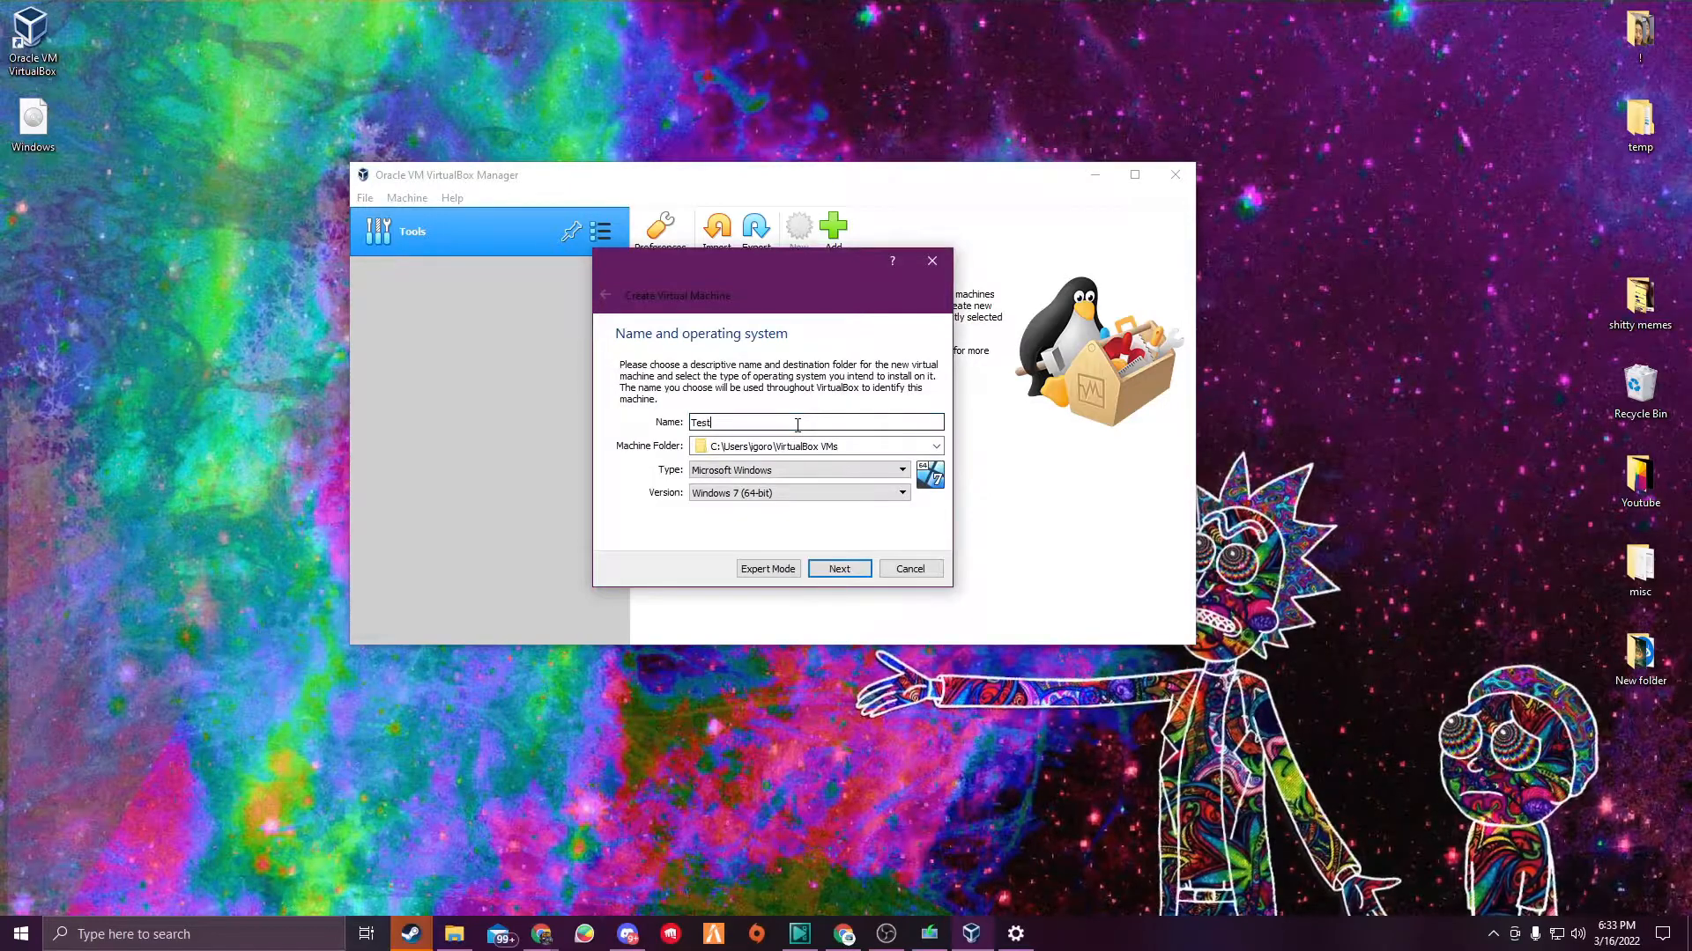
- Set the machine folder to a new folder named Test created on Local Disk (G:)
left_click(936, 447)
left_click(722, 483)
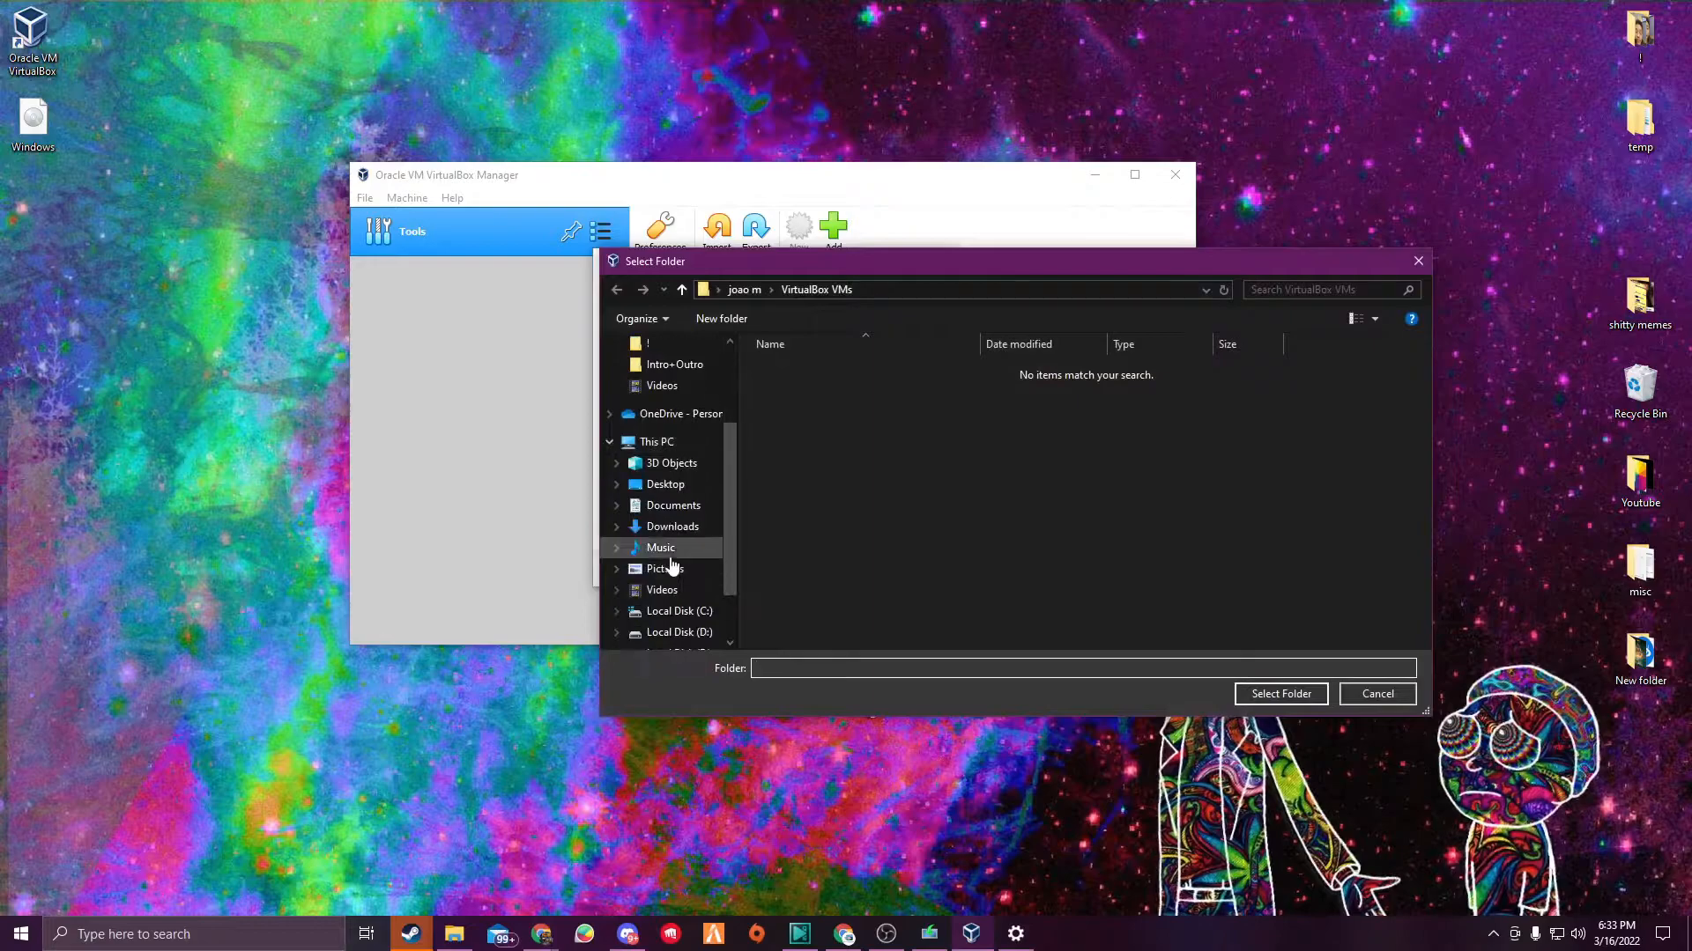
scroll(671, 565, "down", 2)
left_click(678, 583)
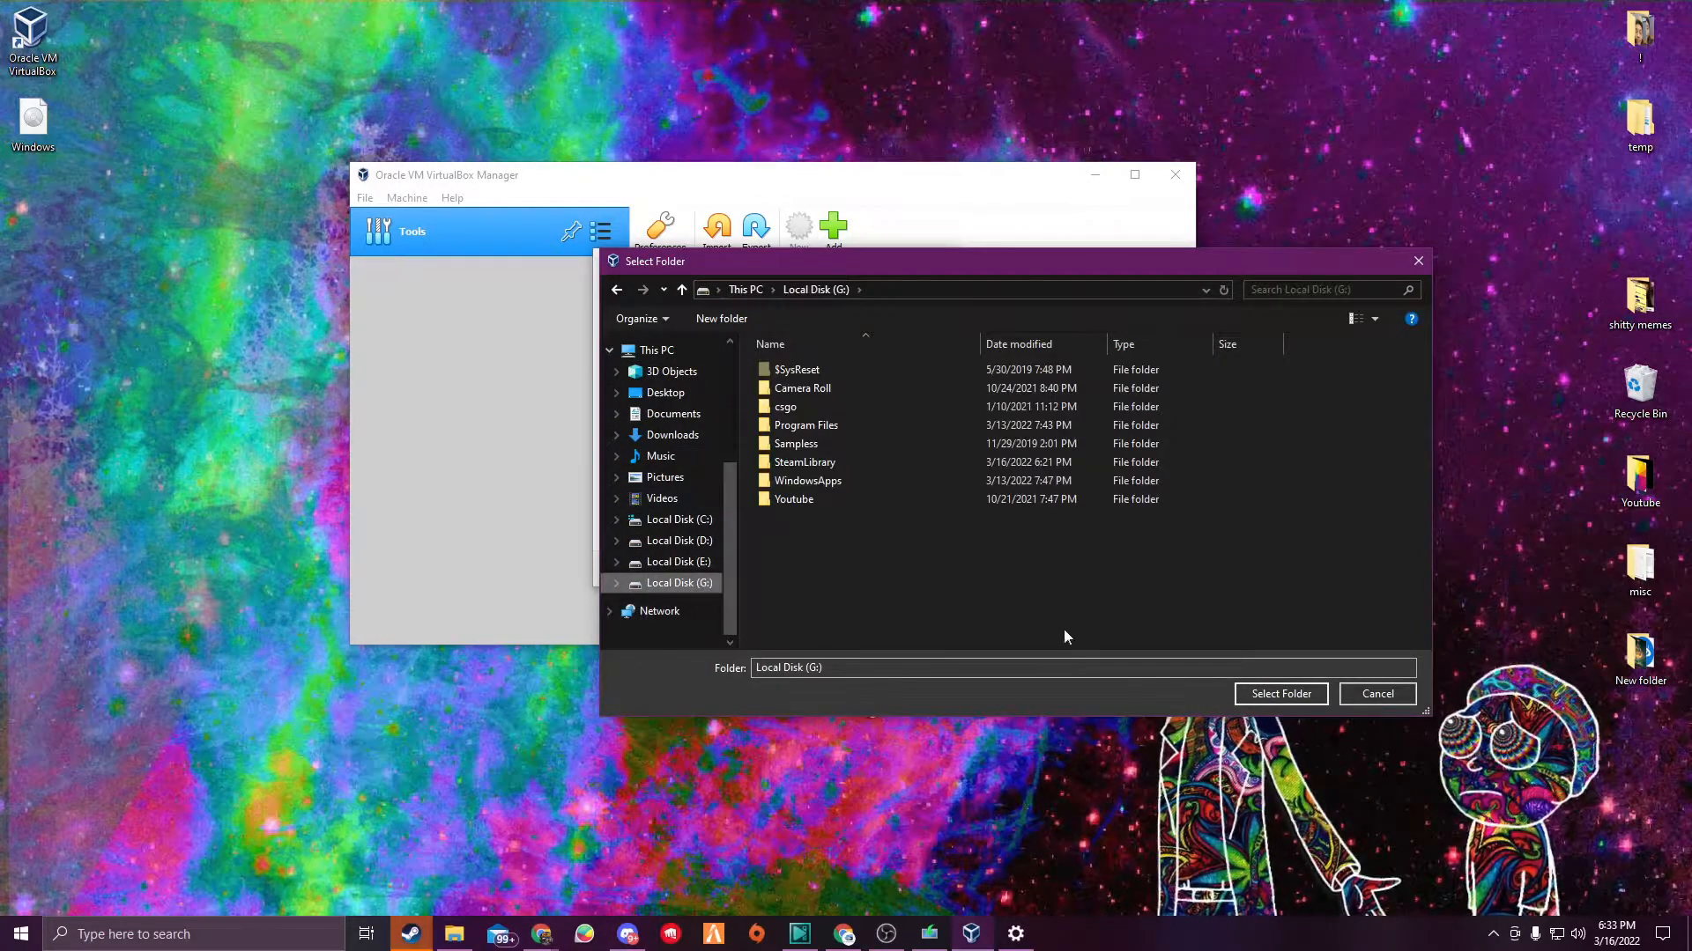
right_click(872, 554)
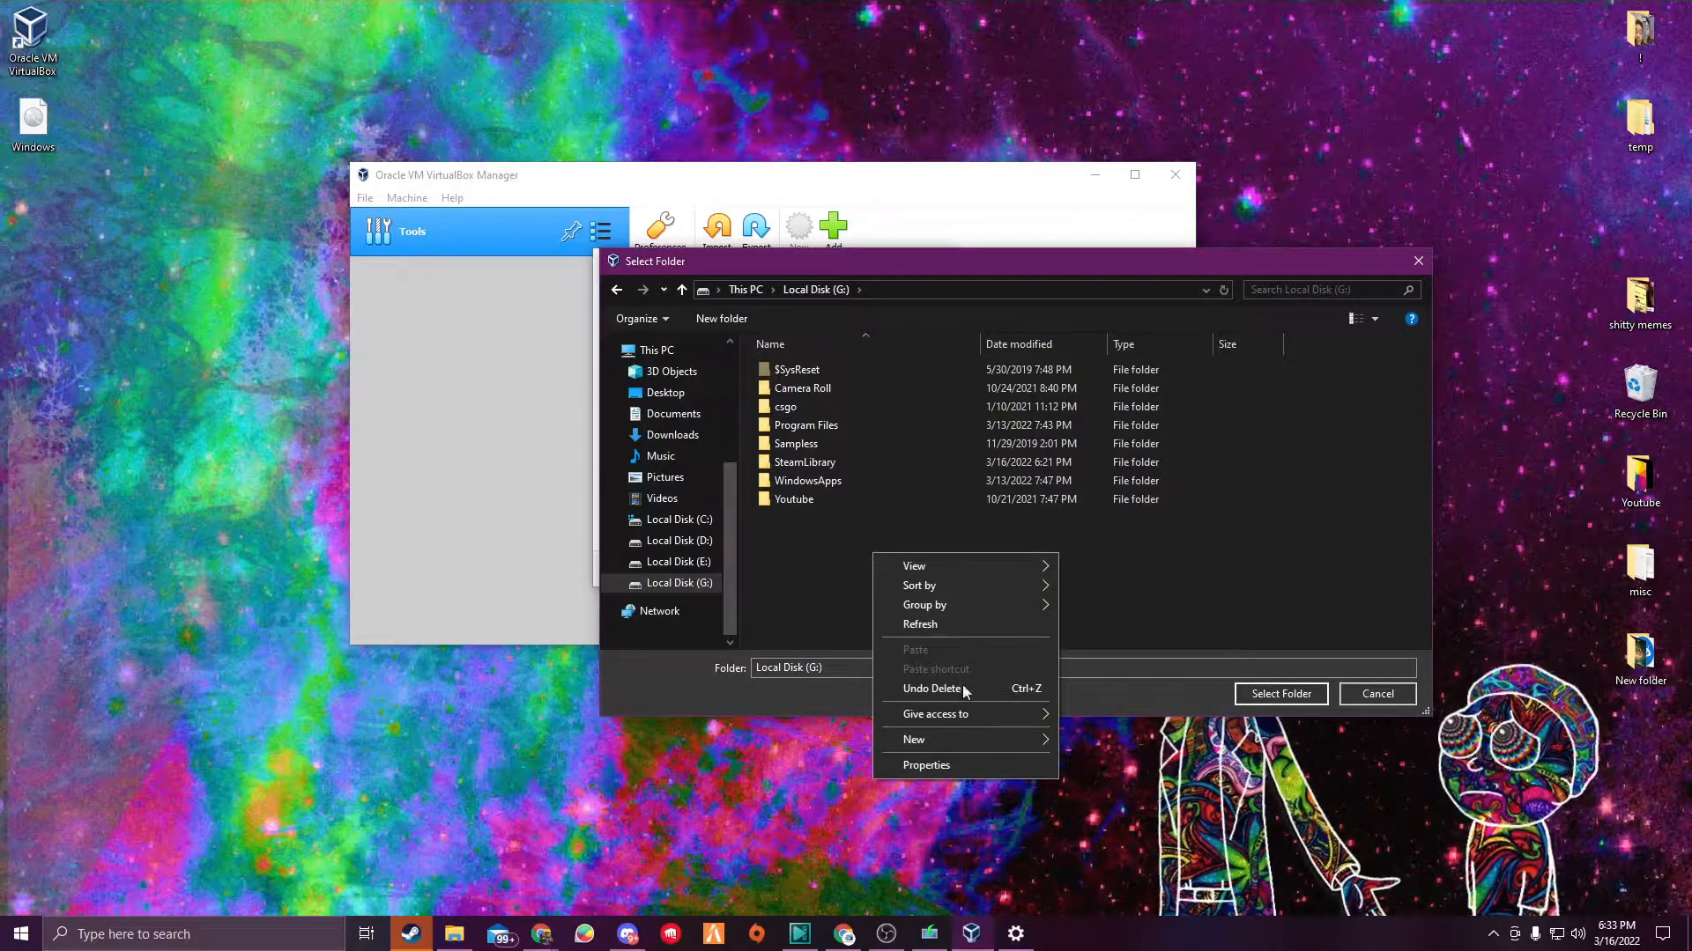
mouse_move(966, 740)
left_click(1101, 740)
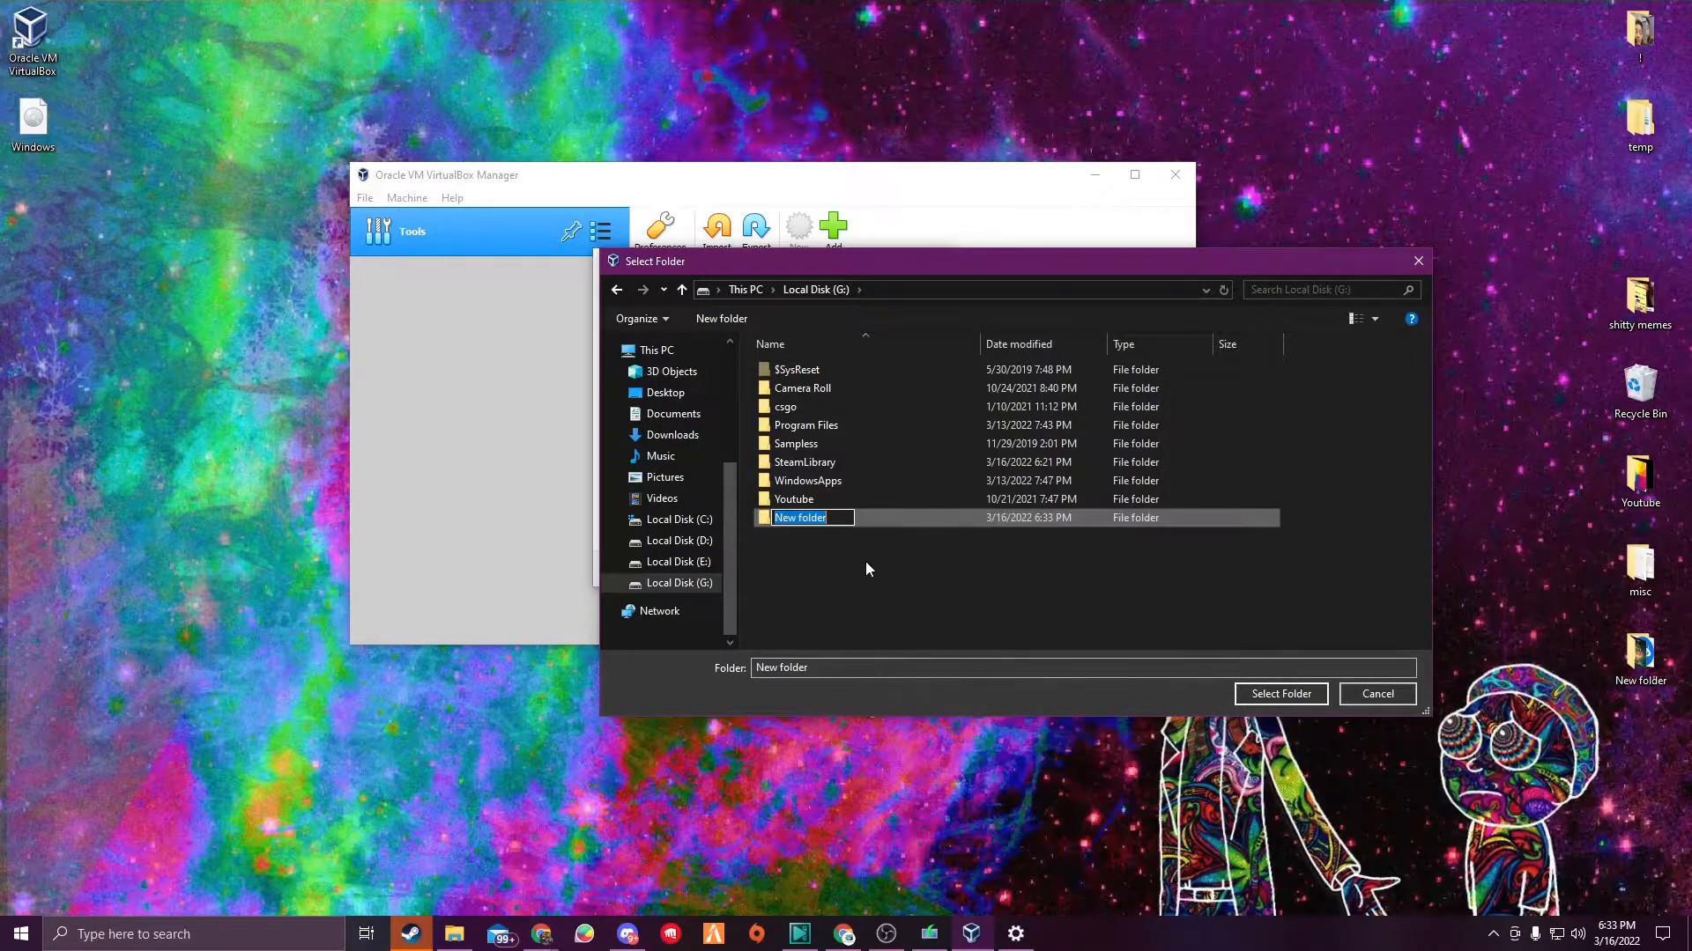
type("Test")
left_click(1281, 693)
- Set the virtual machine's version to Windows 10 (64-bit)
left_click(839, 569)
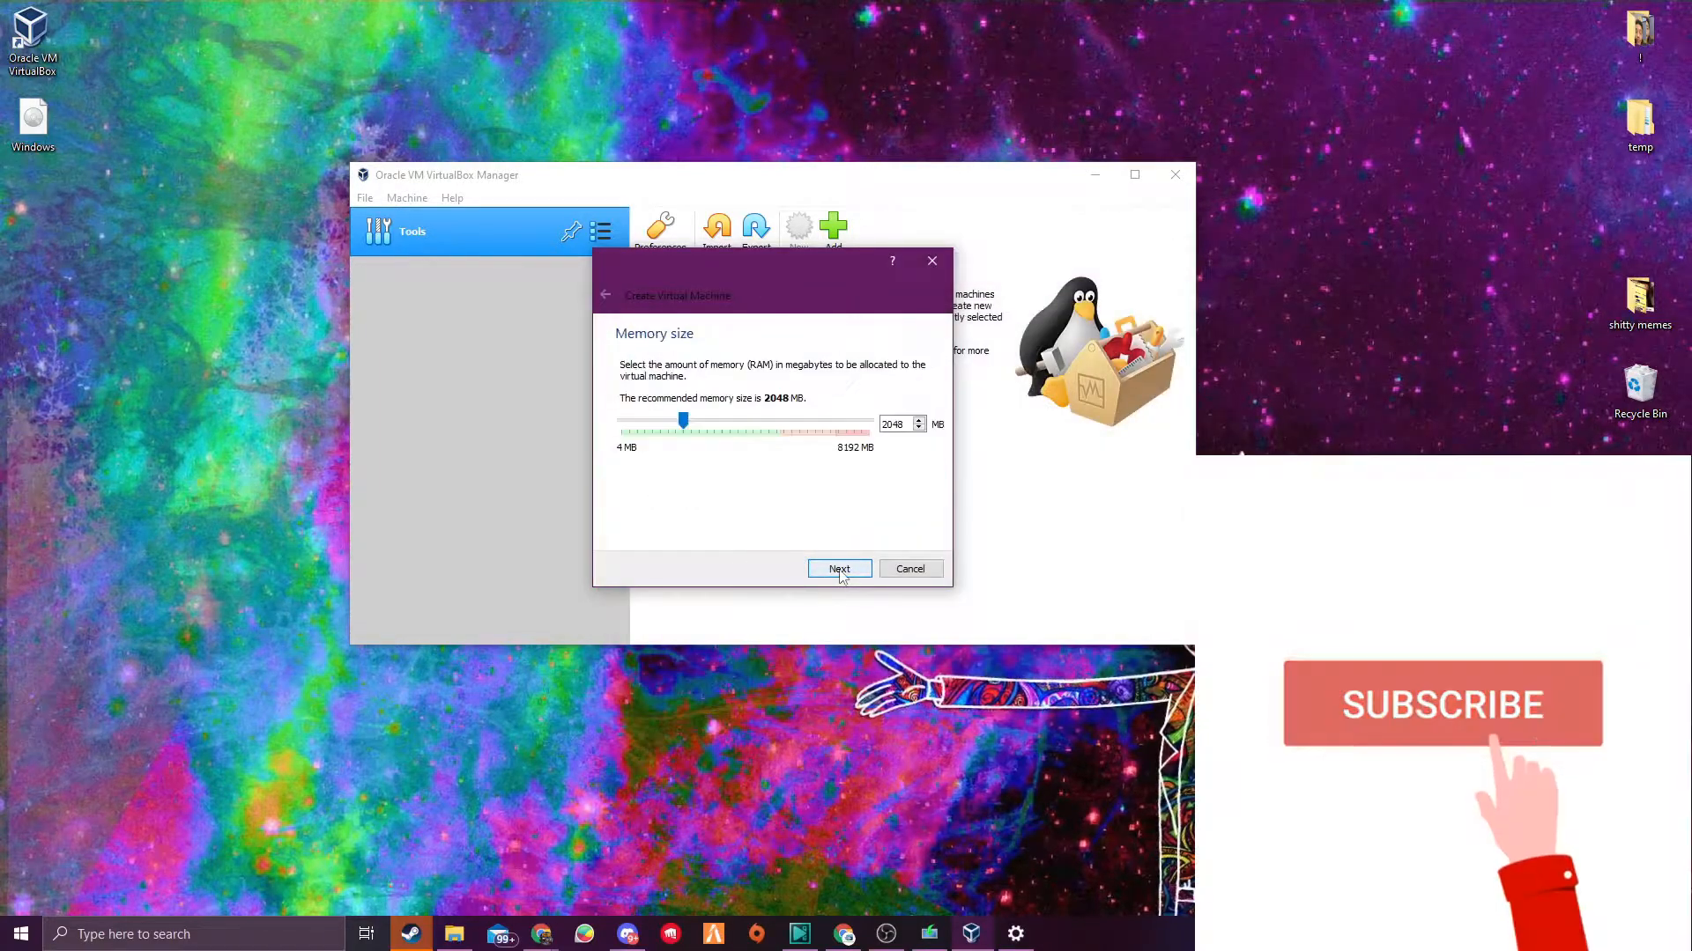
left_click(604, 297)
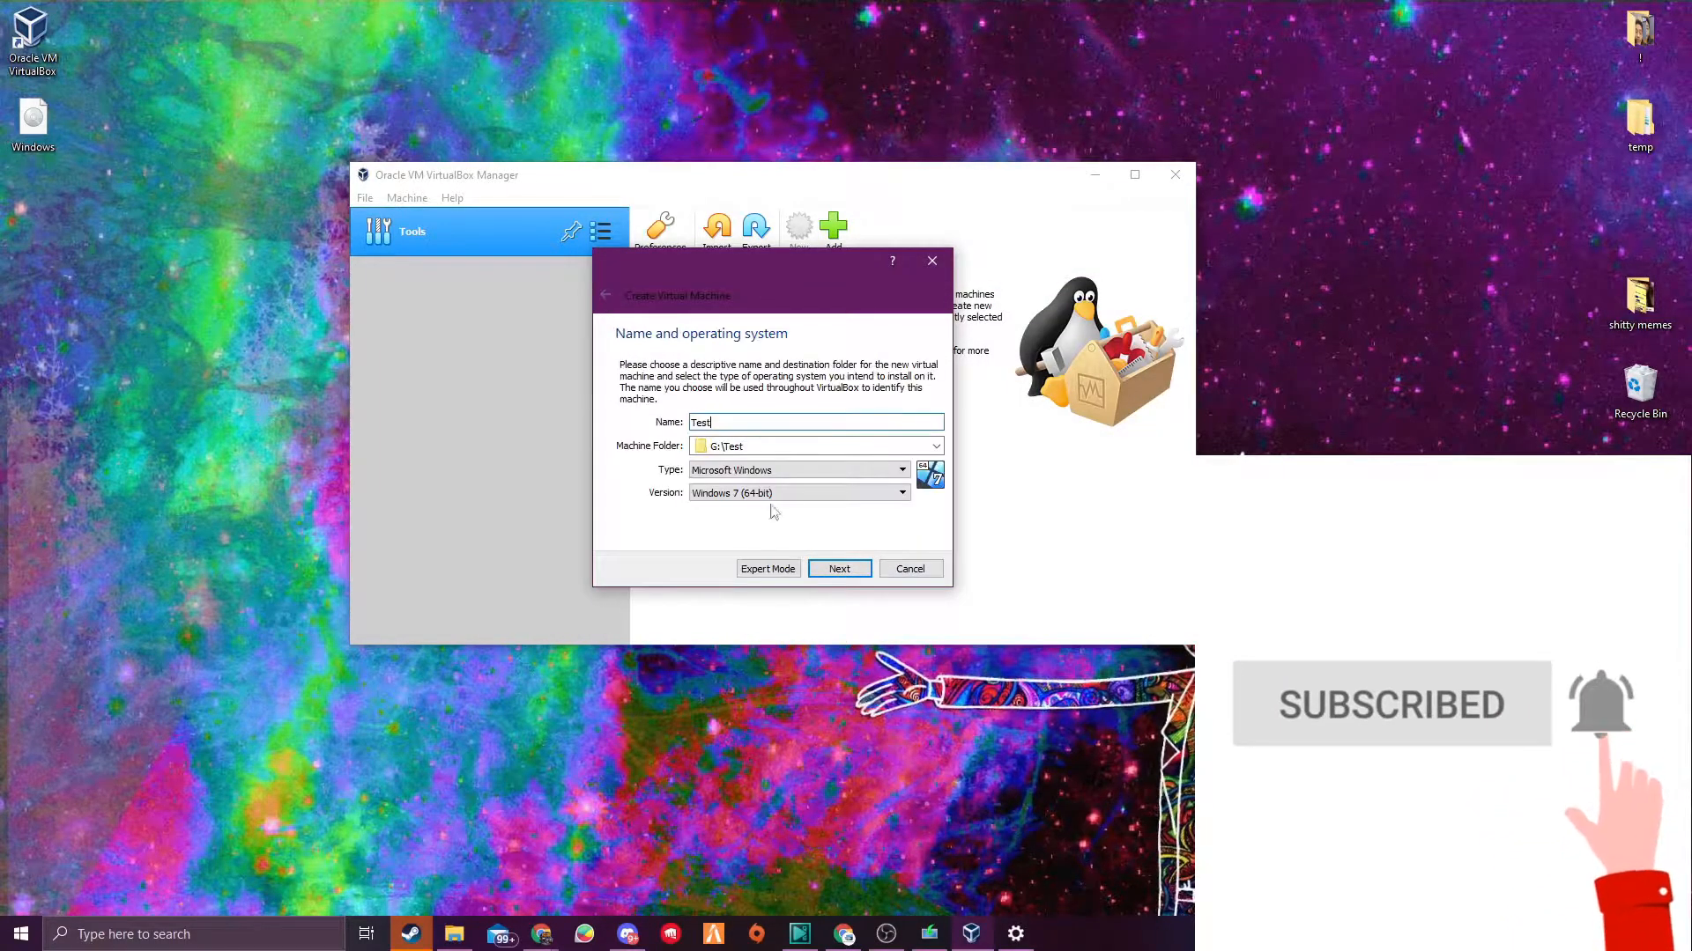
left_click(719, 496)
scroll(749, 591, "down", 4)
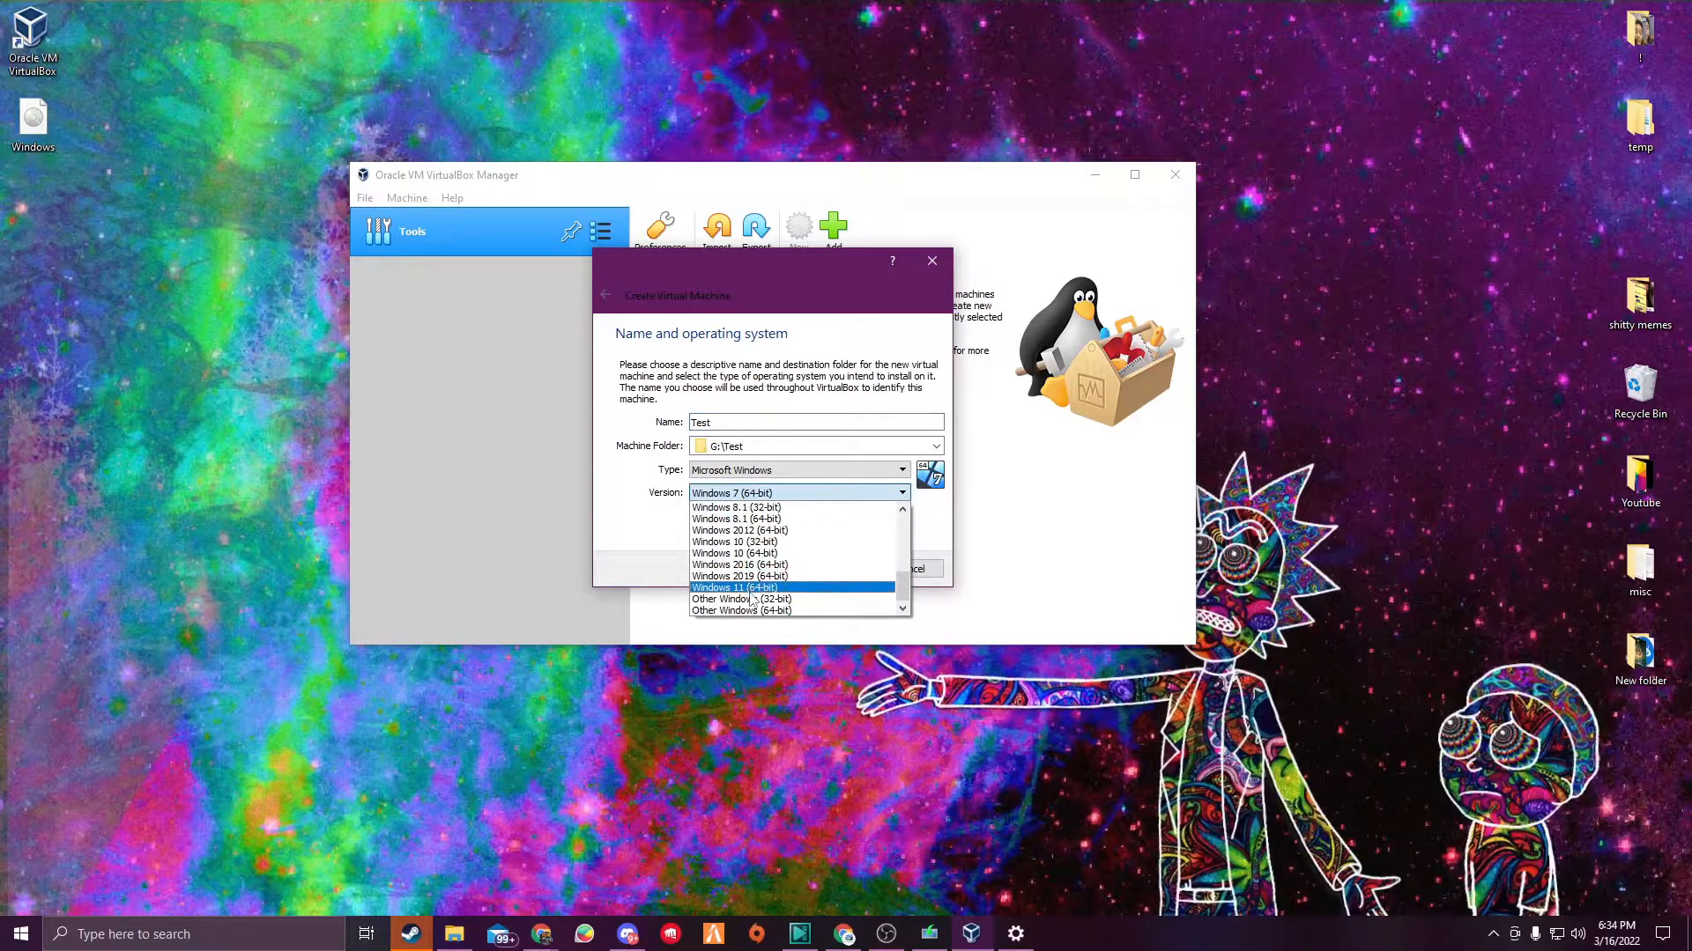
left_click(754, 554)
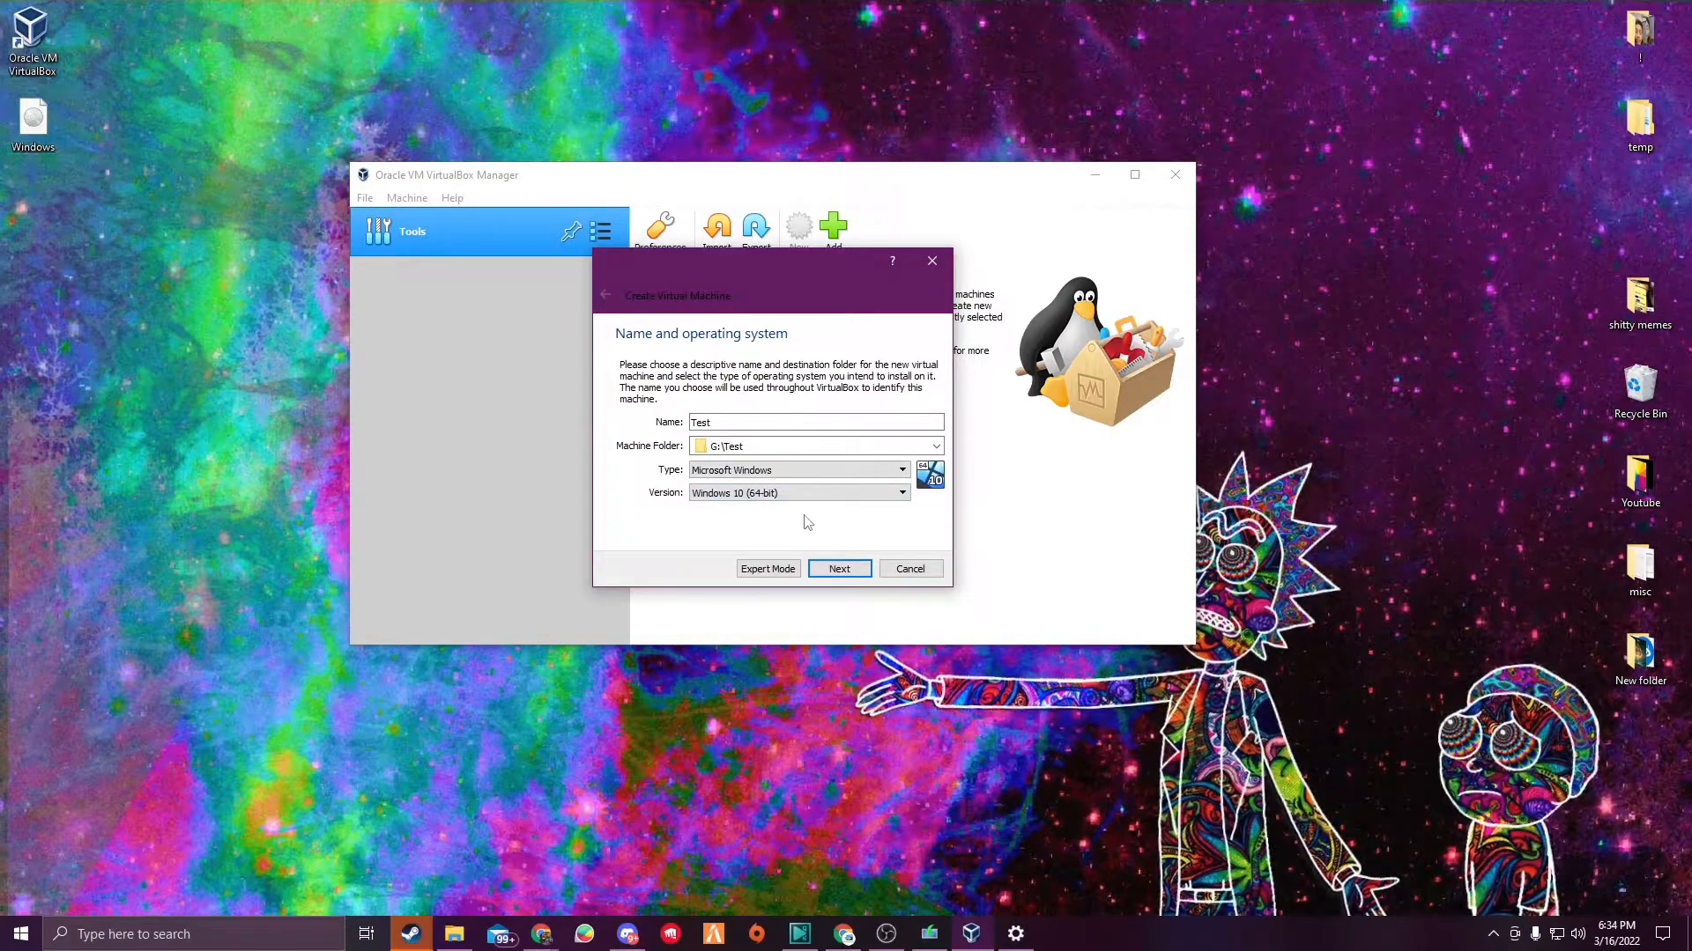
- Allocate 3530 MB of memory to the virtual machine
left_click(839, 570)
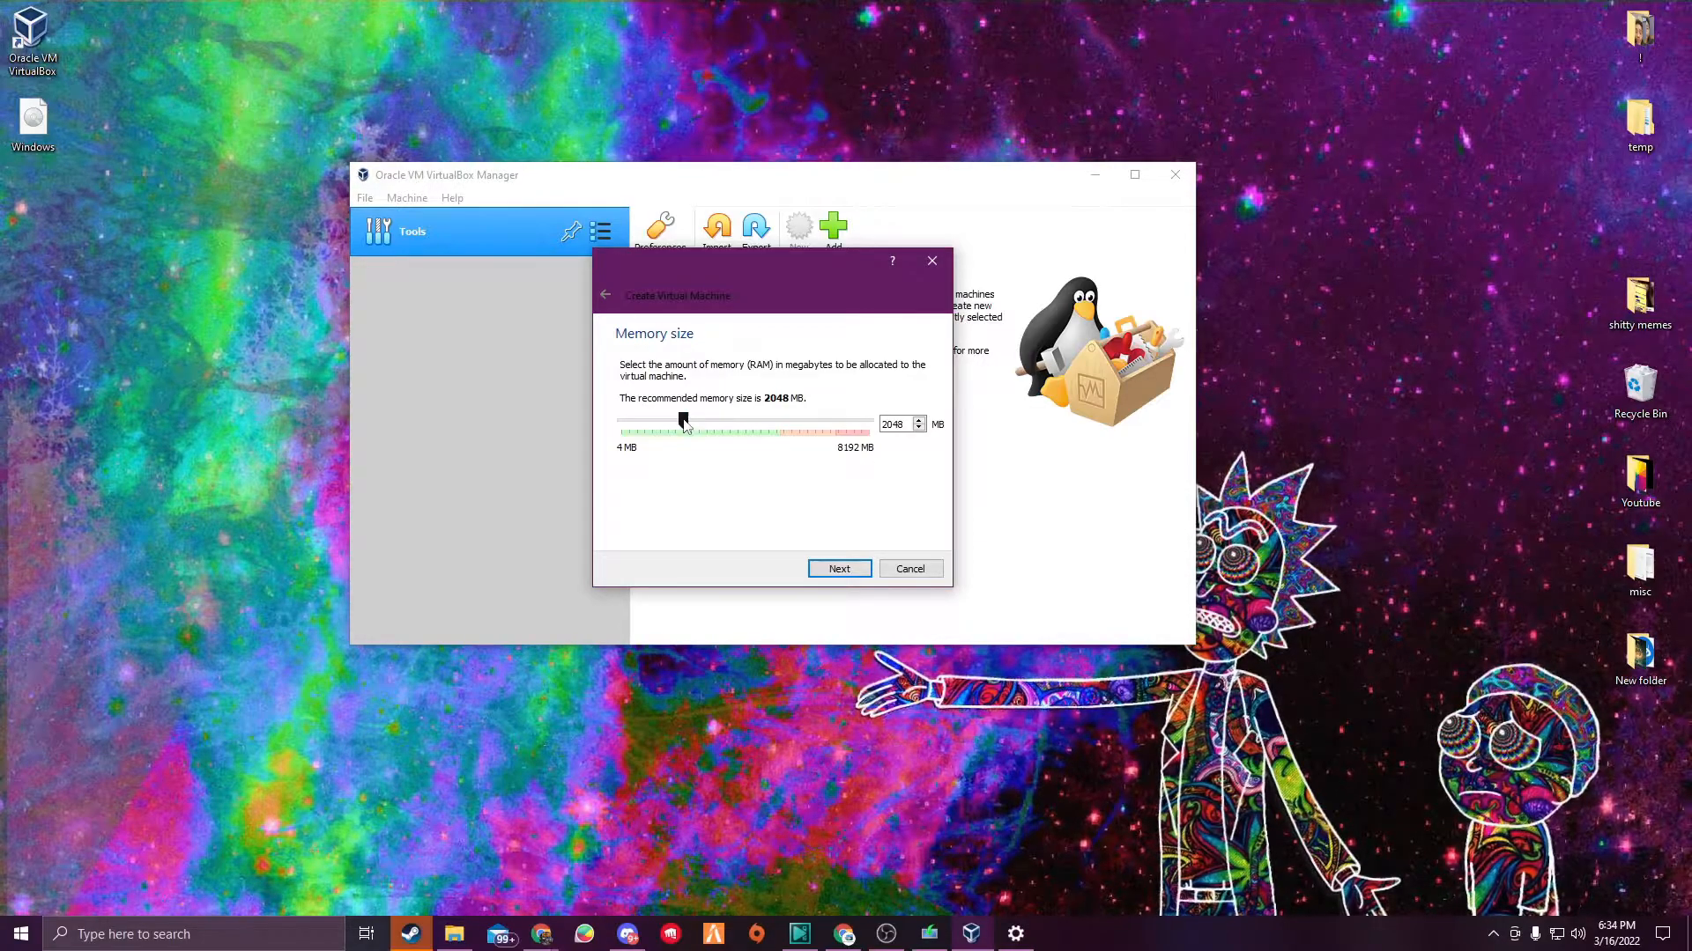
left_click_drag(769, 426, 726, 428)
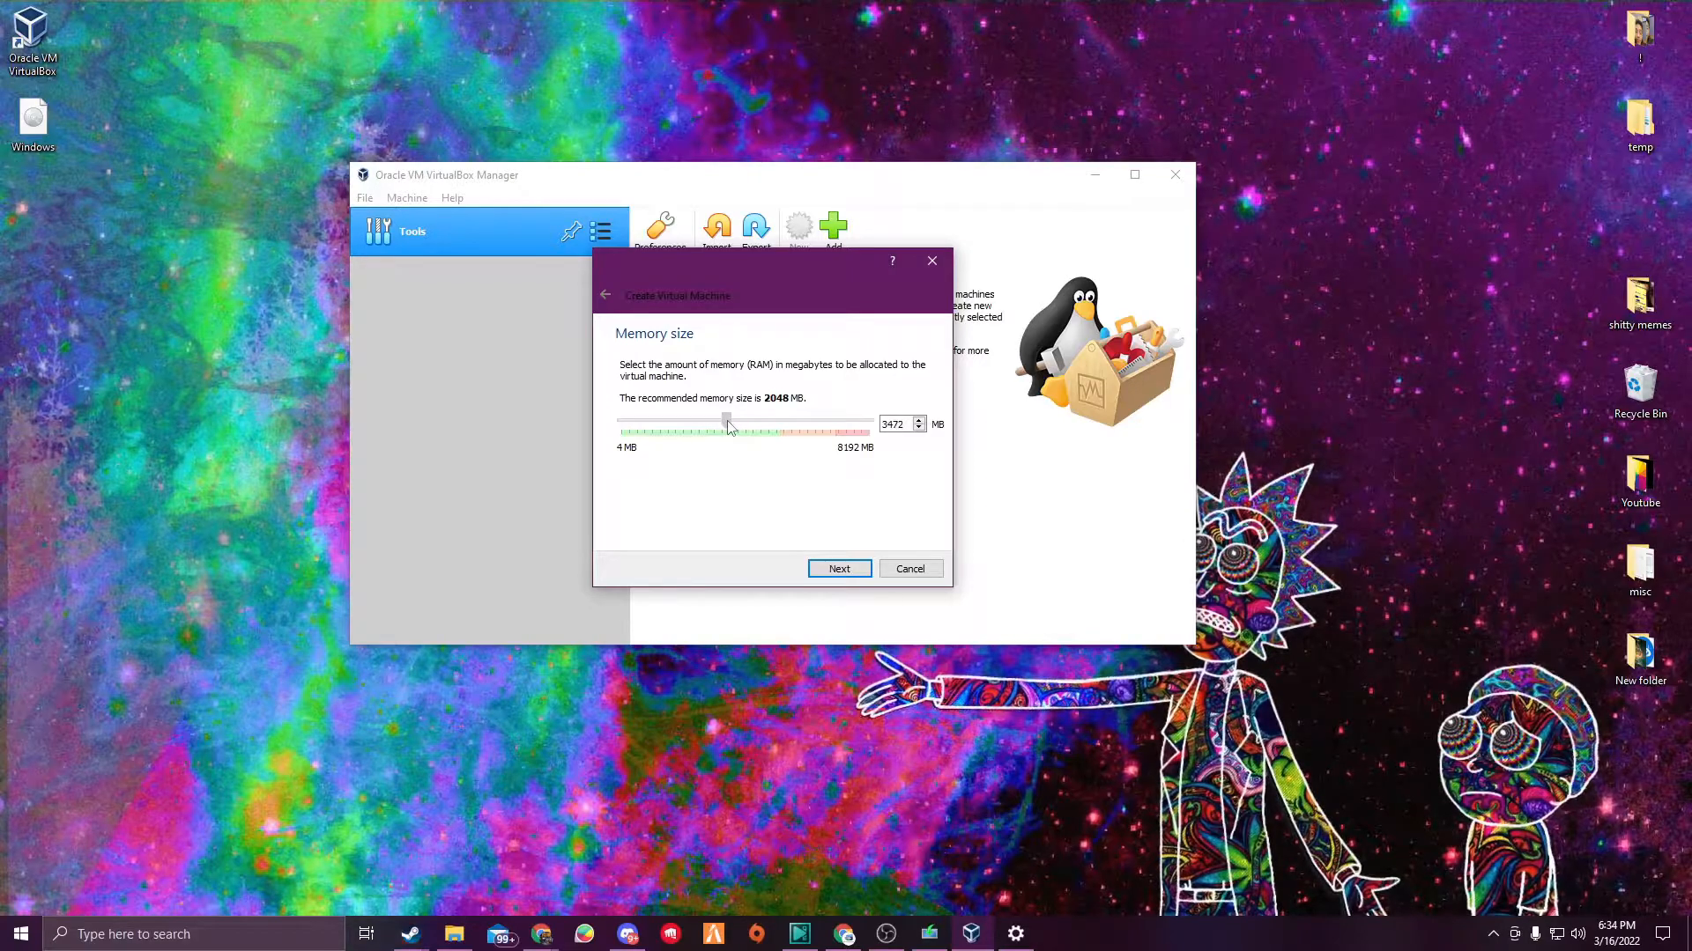
left_click(858, 573)
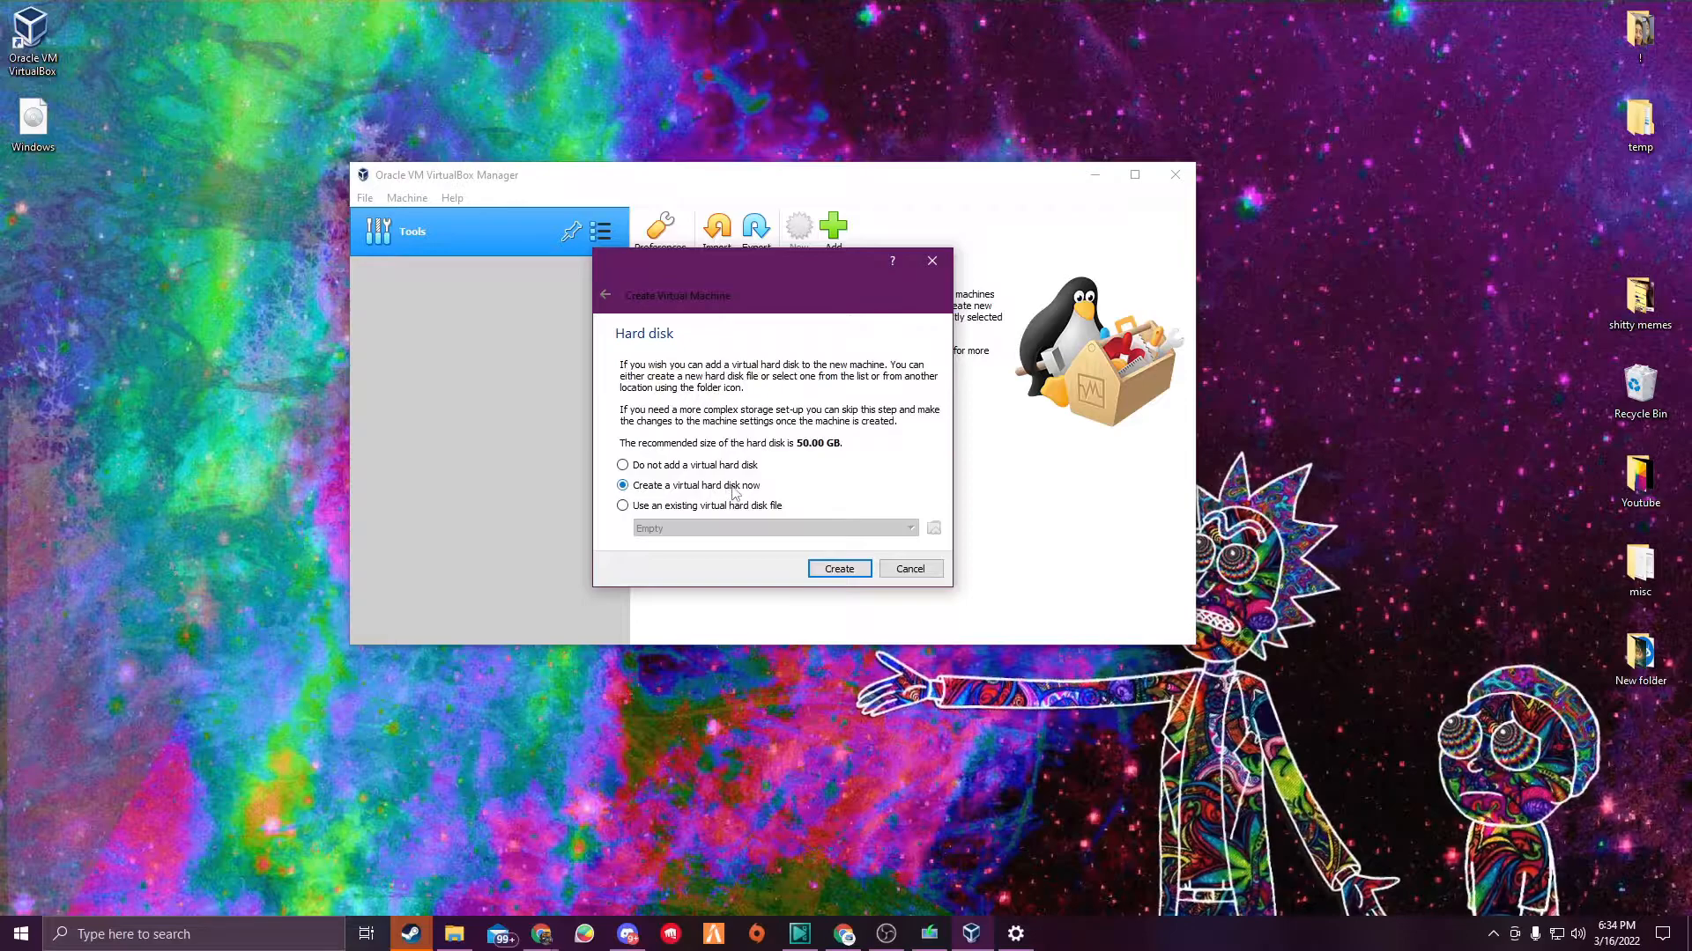
- Choose to create a new virtual hard disk now
left_click(835, 566)
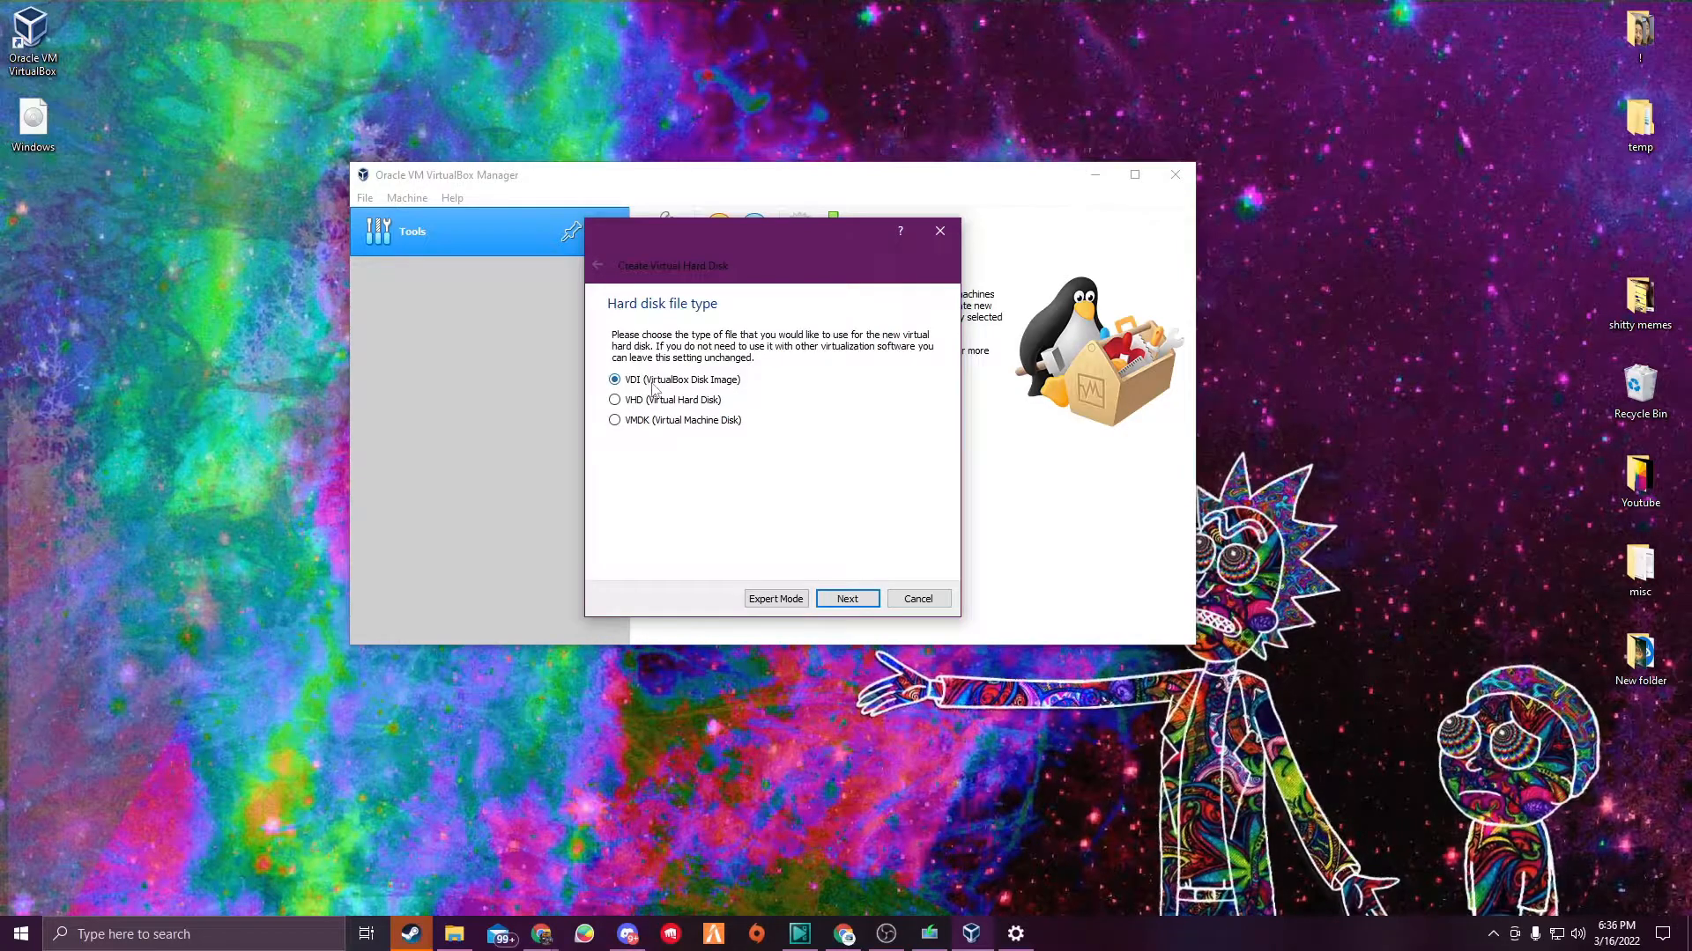
- Keep the VDI hard disk file type and choose a fixed-size virtual hard disk
left_click(846, 599)
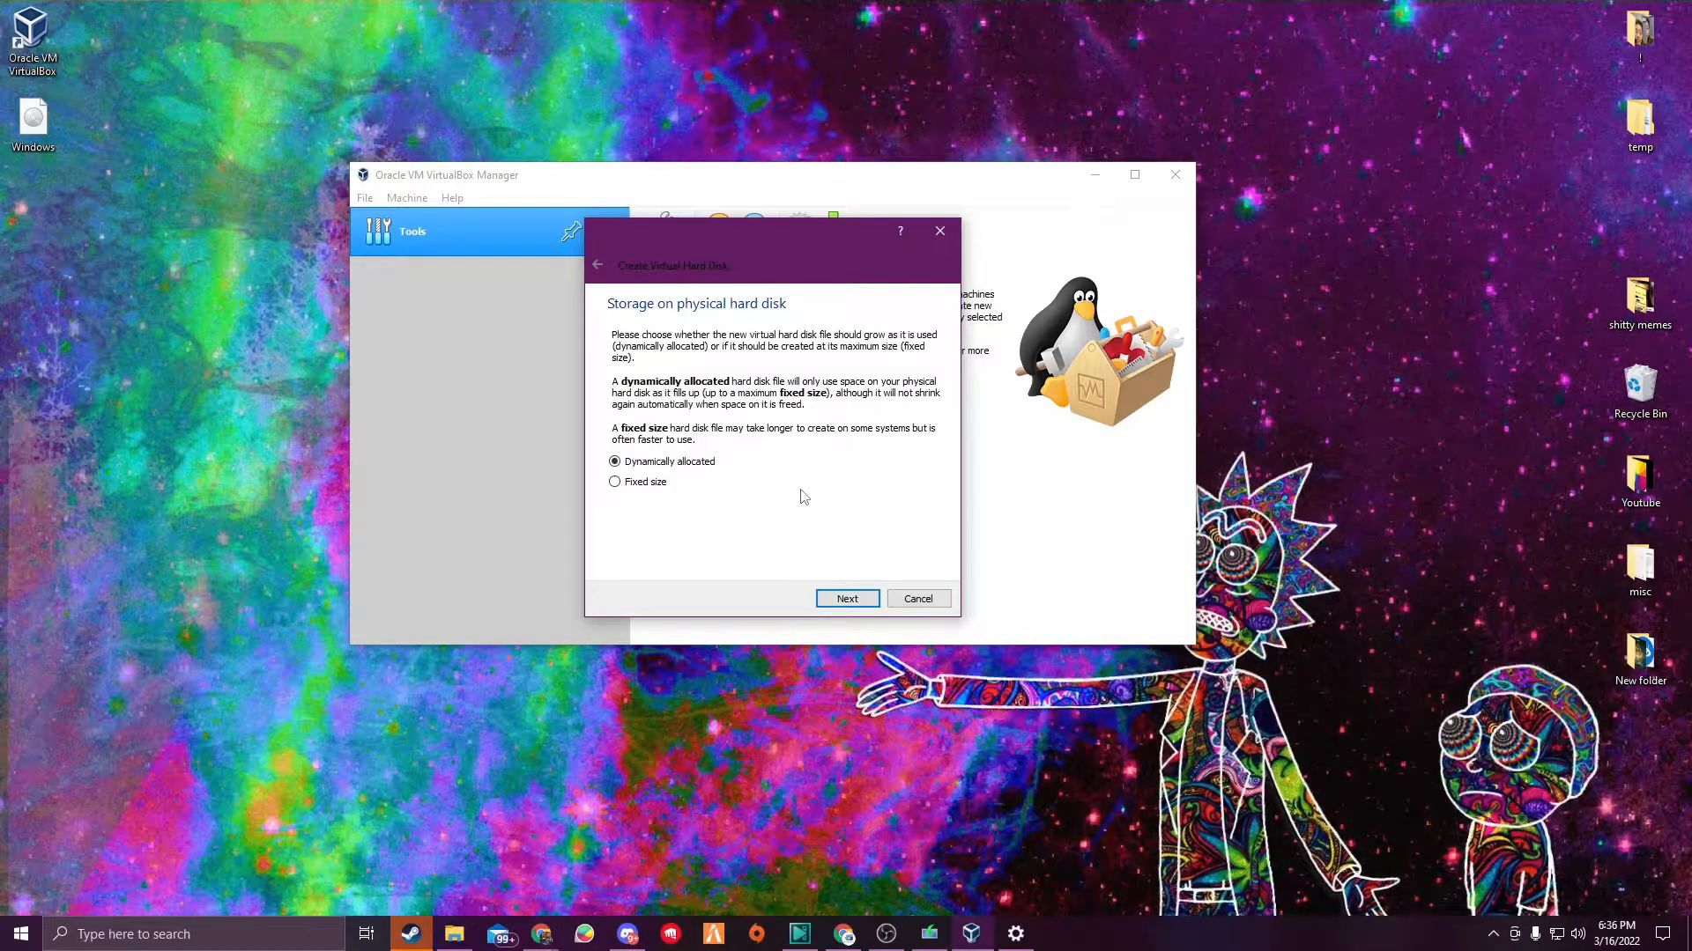
left_click(655, 491)
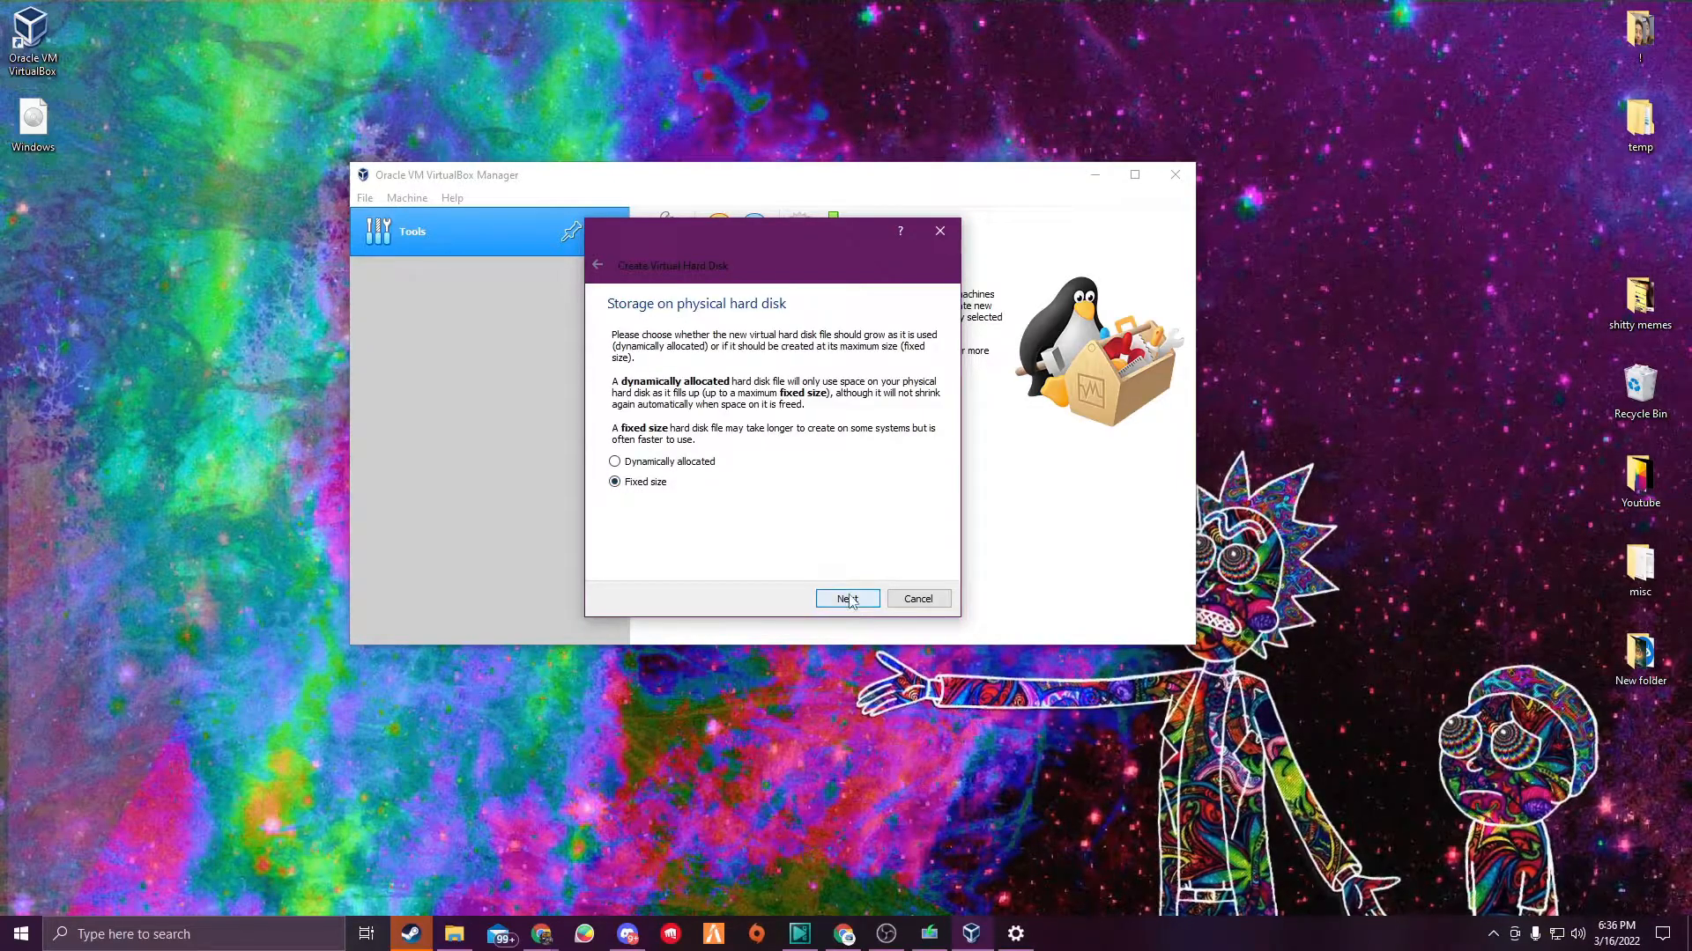
key("Return")
- Set the virtual hard disk size to 20 GB, save it as Test in the G:\Test\Test folder, and create it
left_click_drag(786, 430, 774, 437)
triple_click(918, 434)
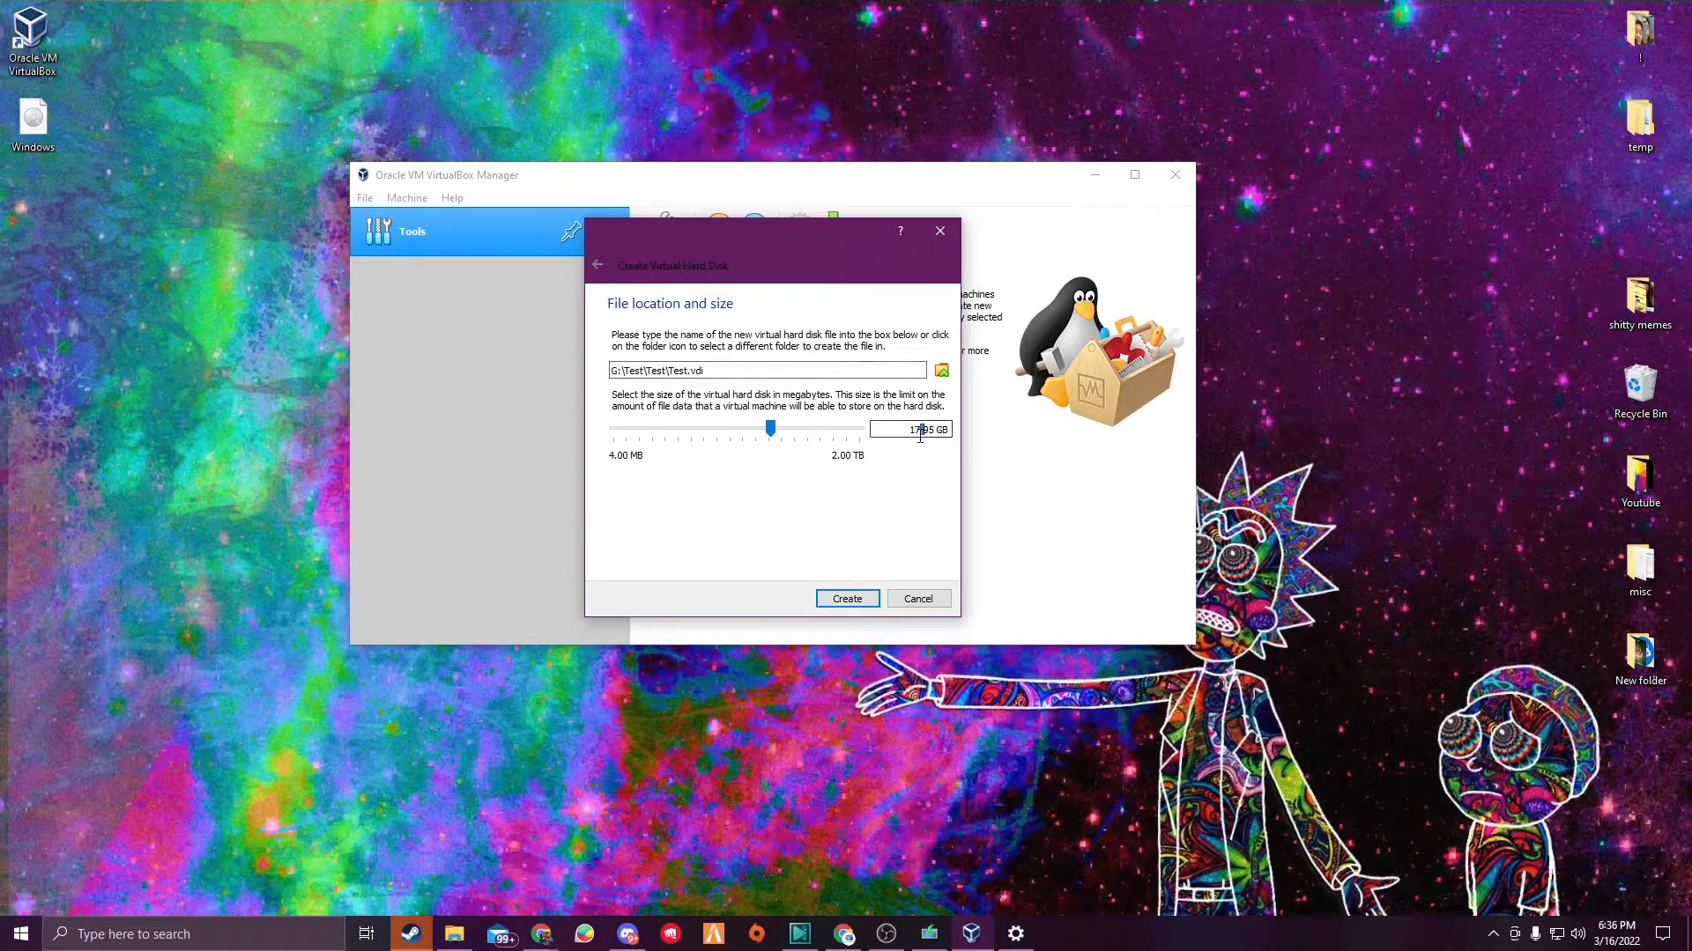
type("20 GB")
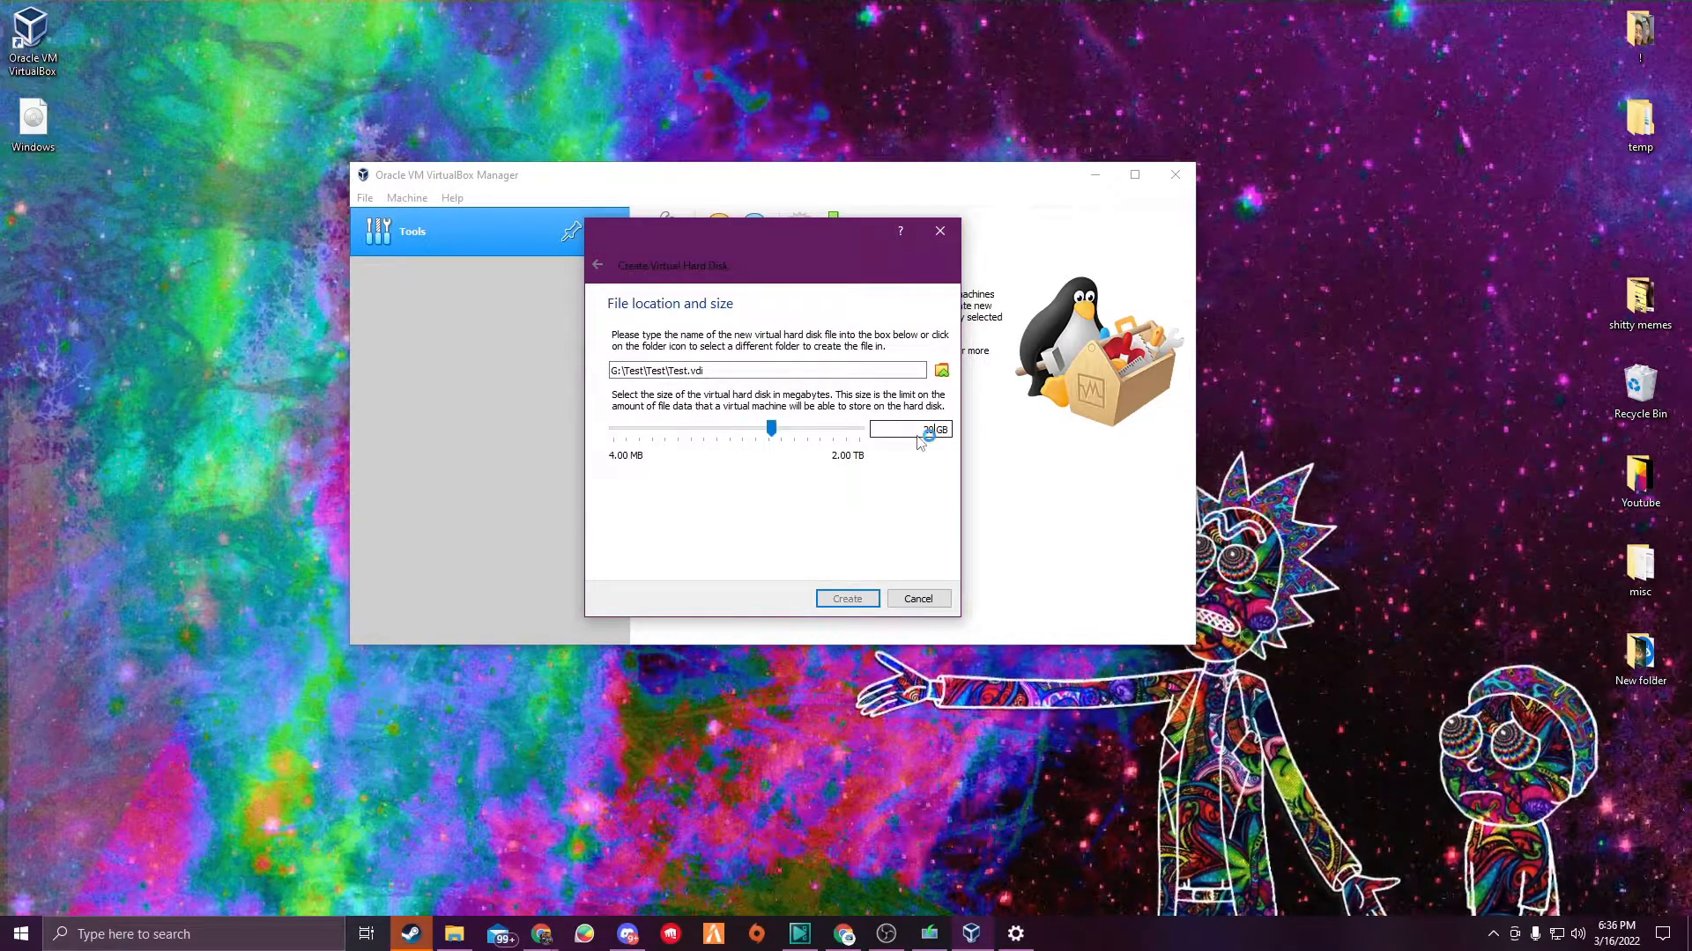
left_click(941, 370)
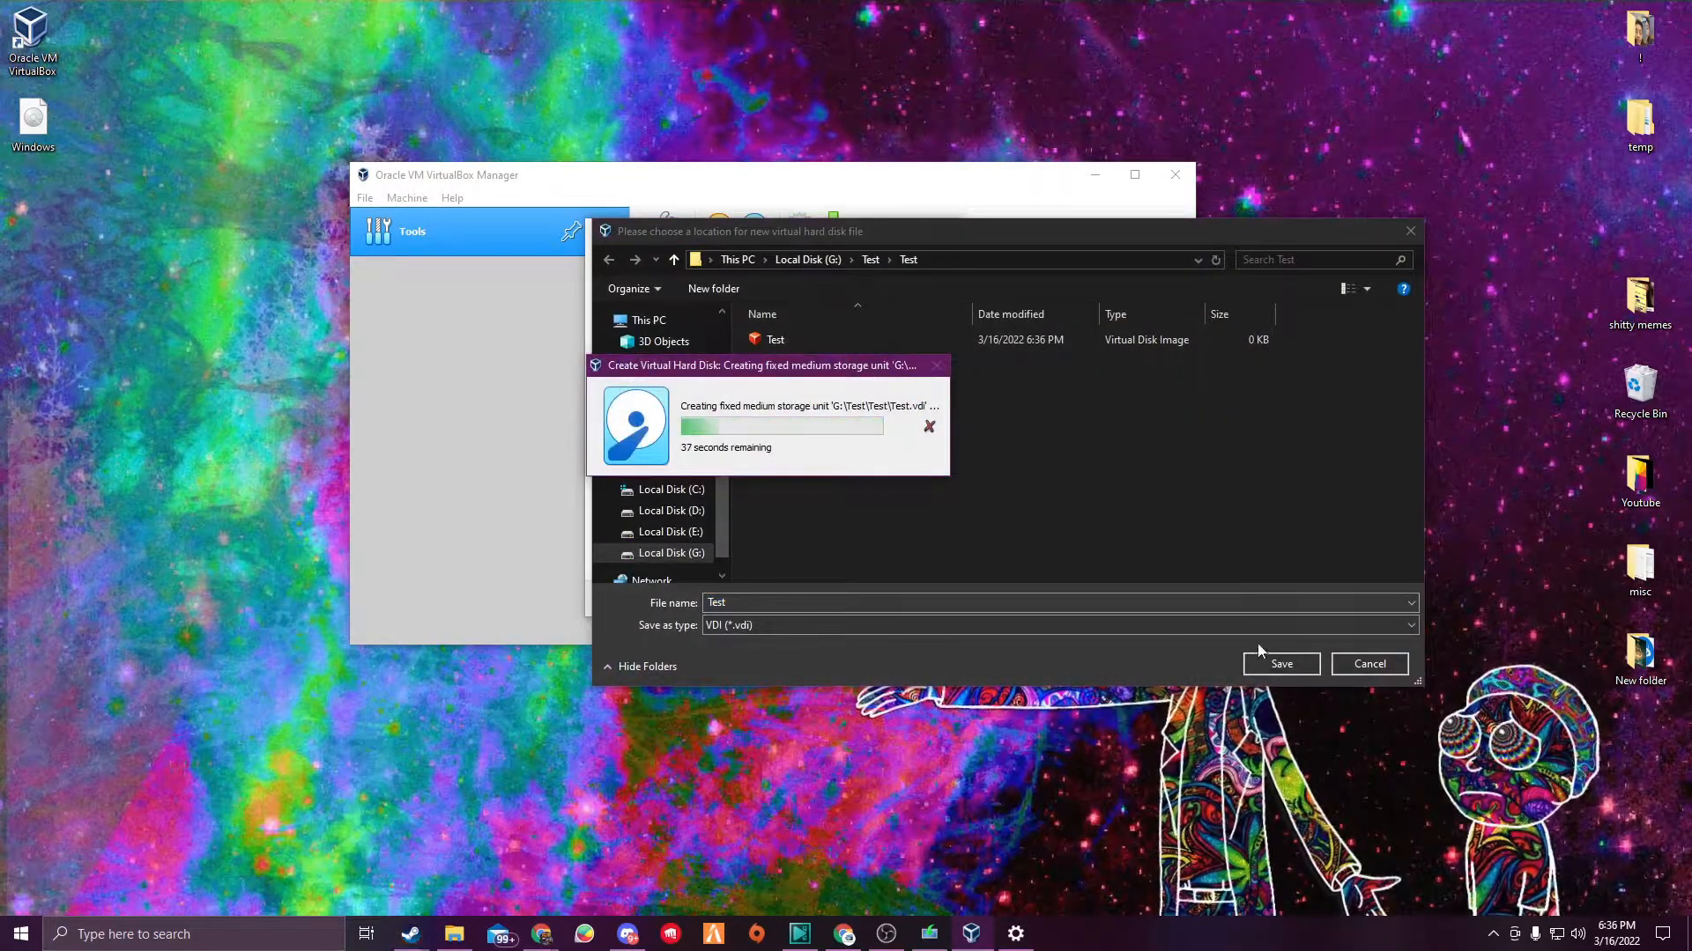
left_click(1281, 665)
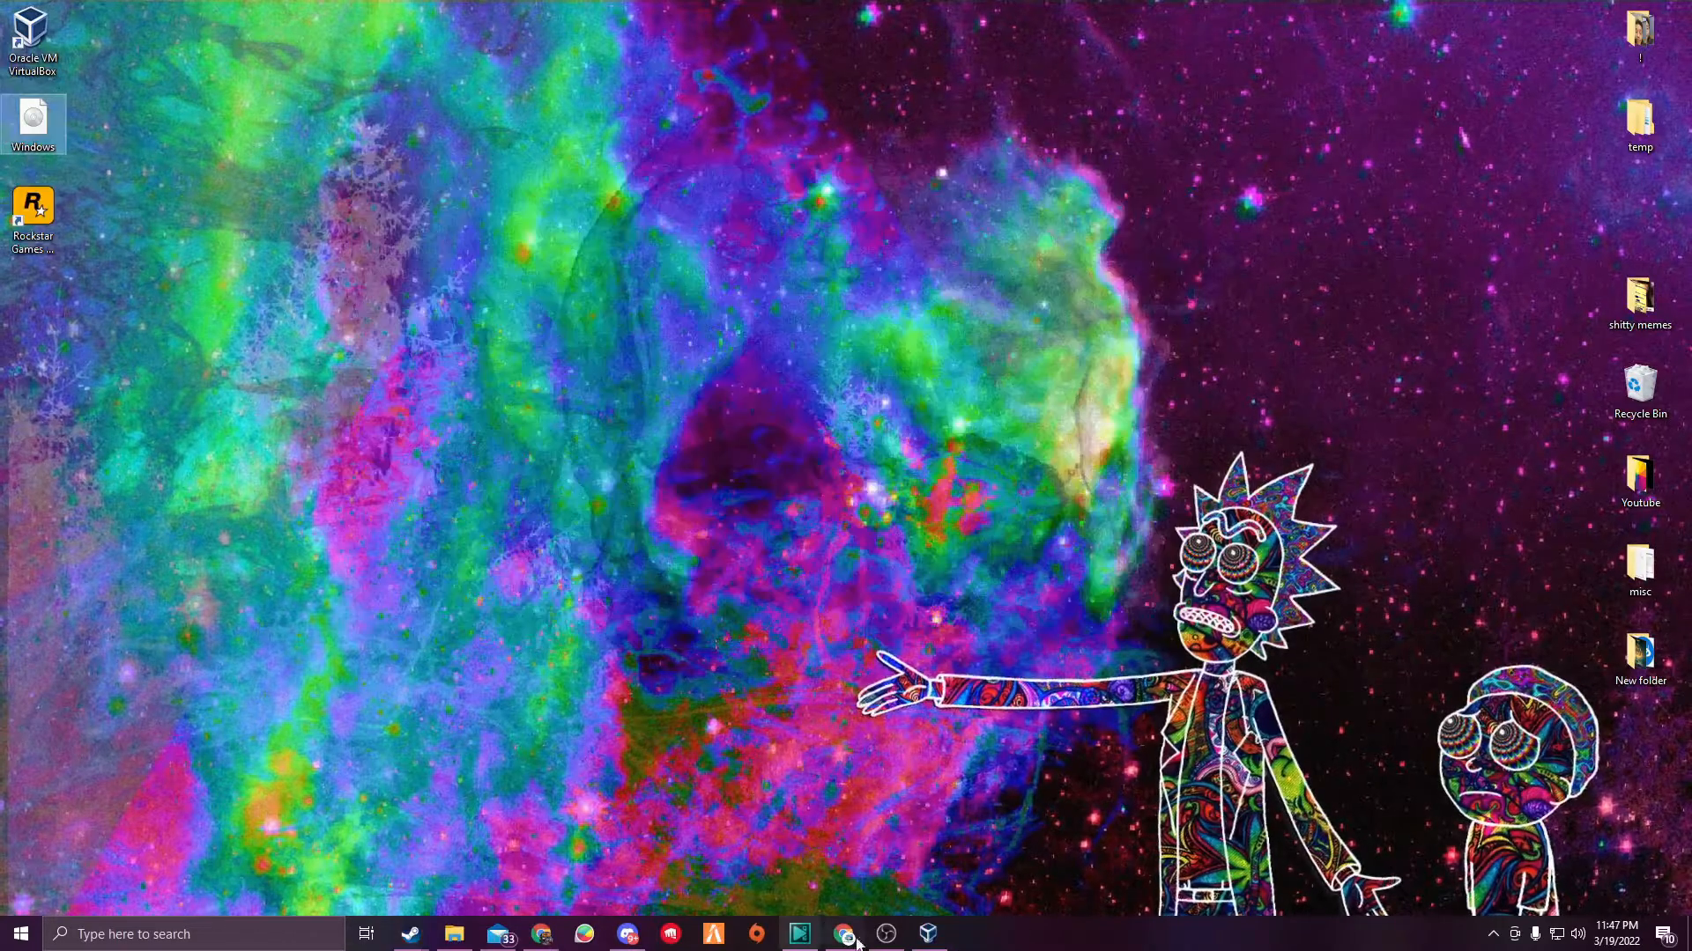
left_click(921, 925)
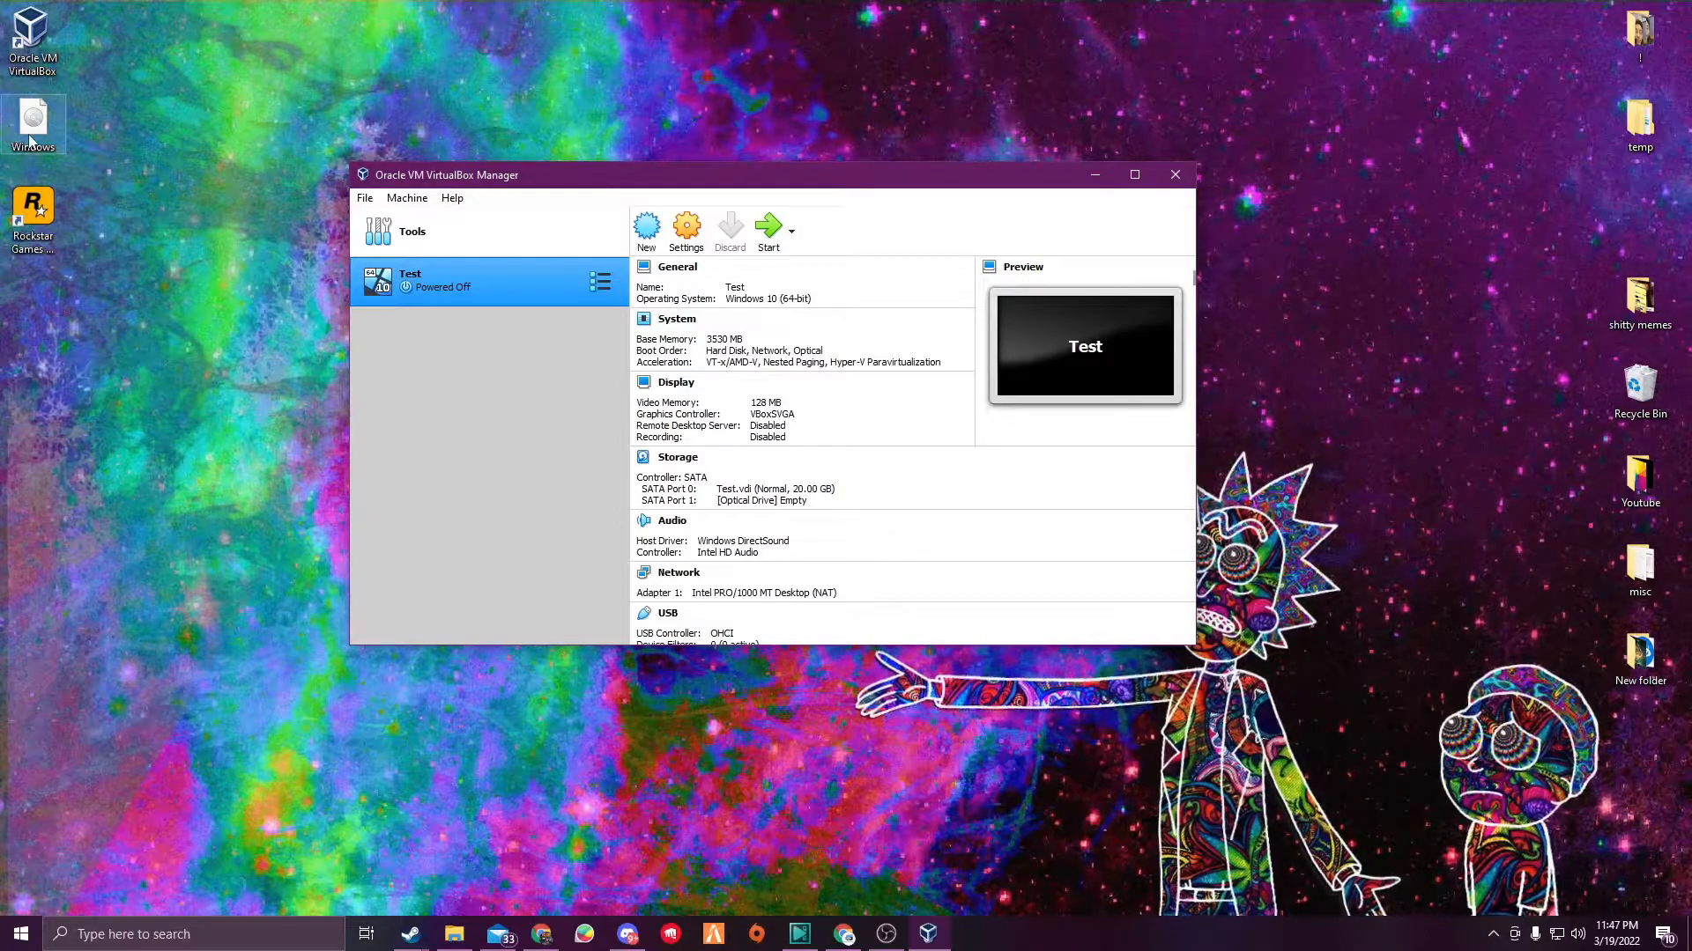
- Open the Test machine's settings and set the shared clipboard to Bidirectional
left_click(686, 228)
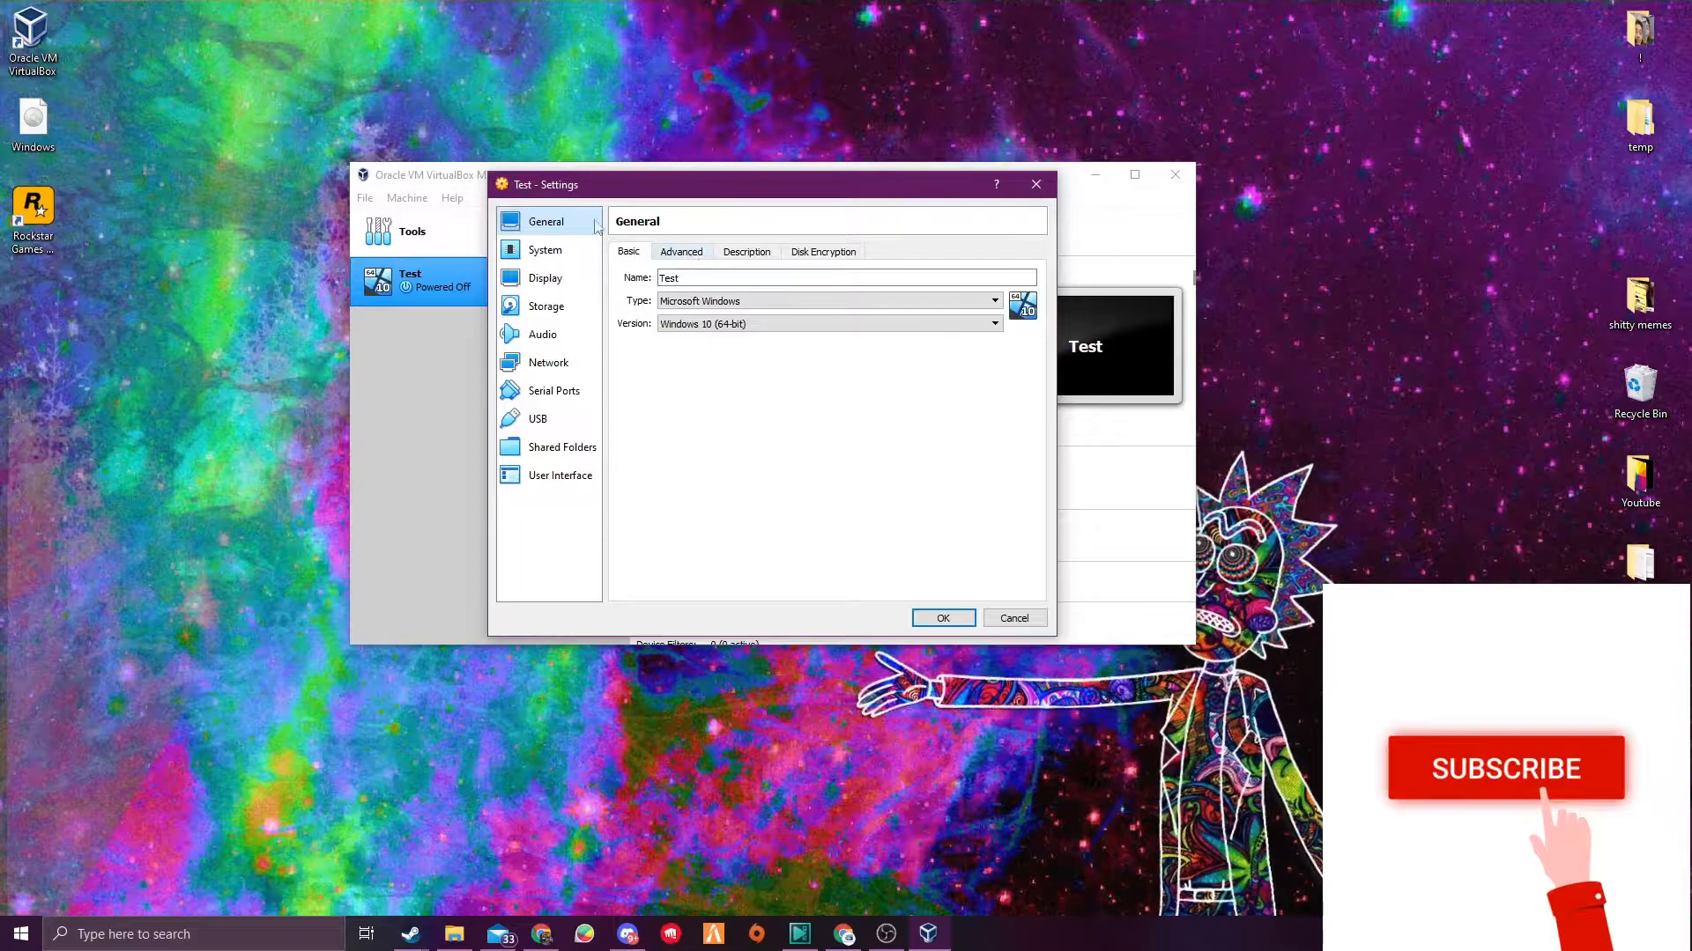
left_click(686, 253)
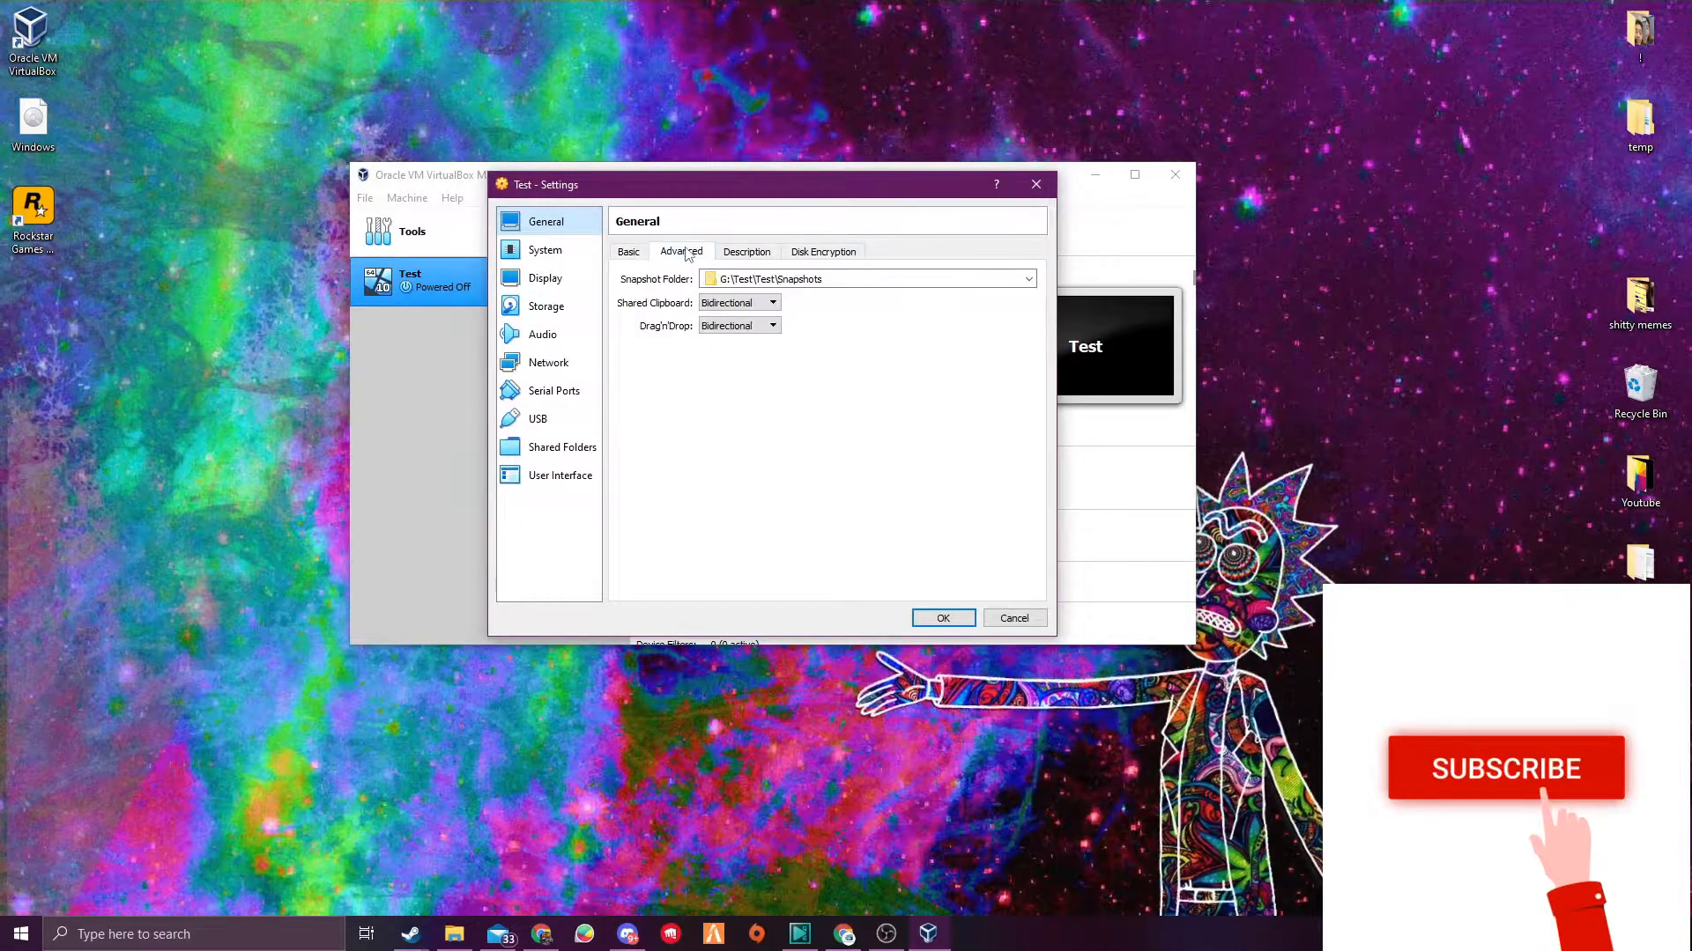
left_click(725, 305)
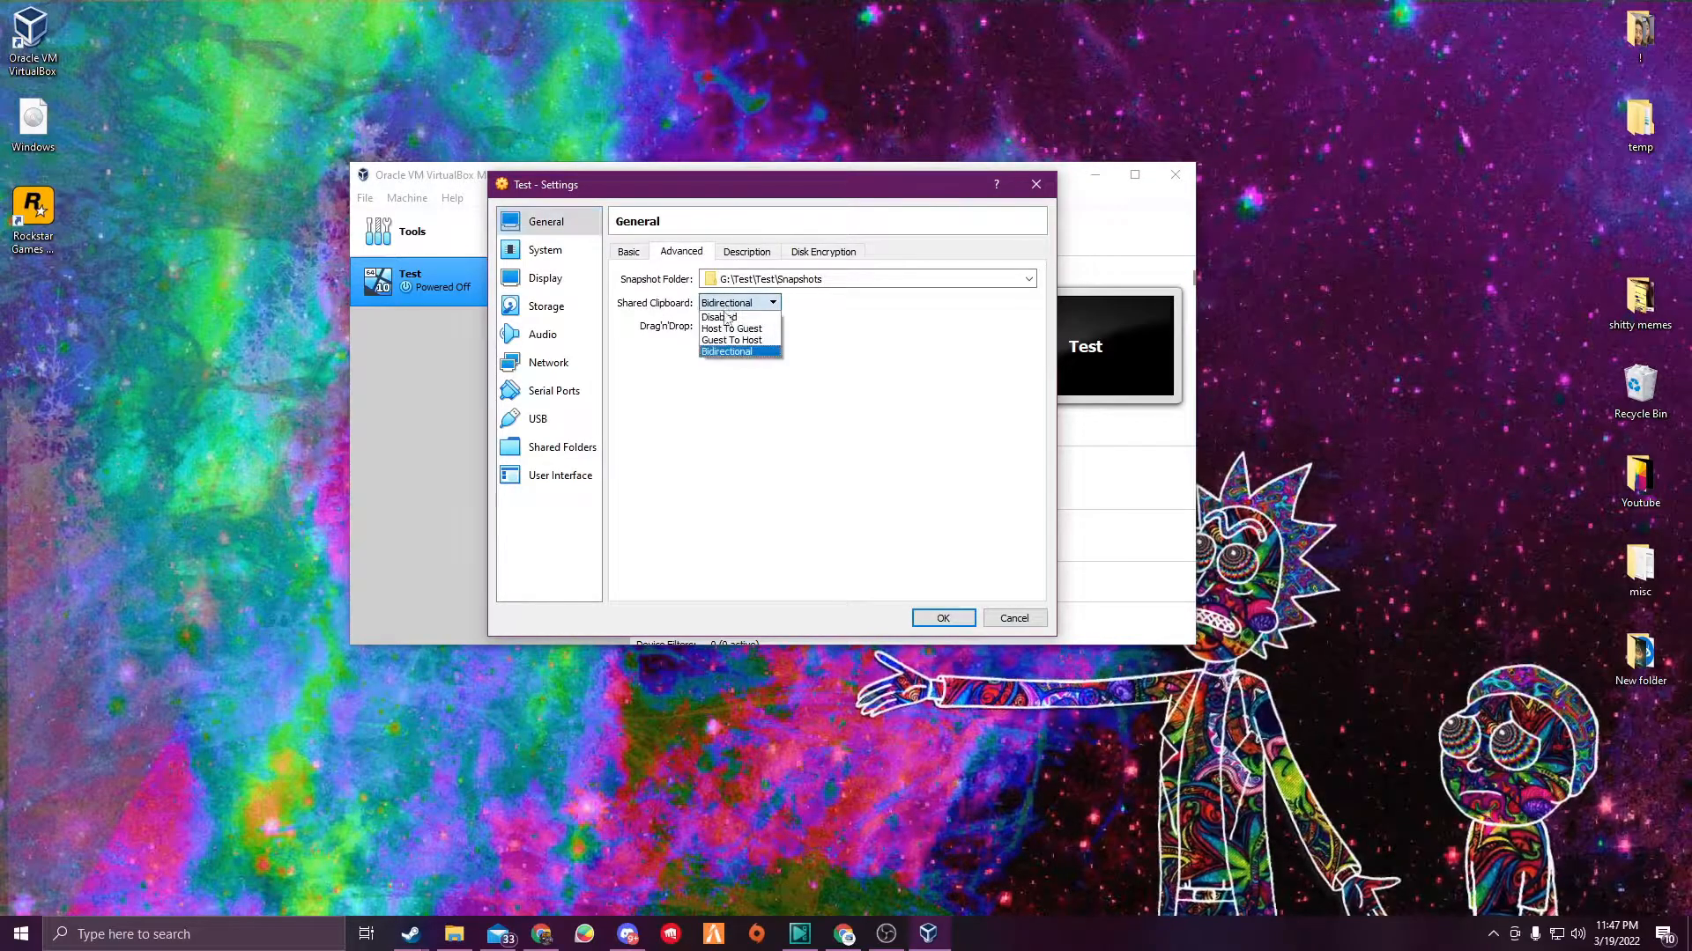
left_click(725, 352)
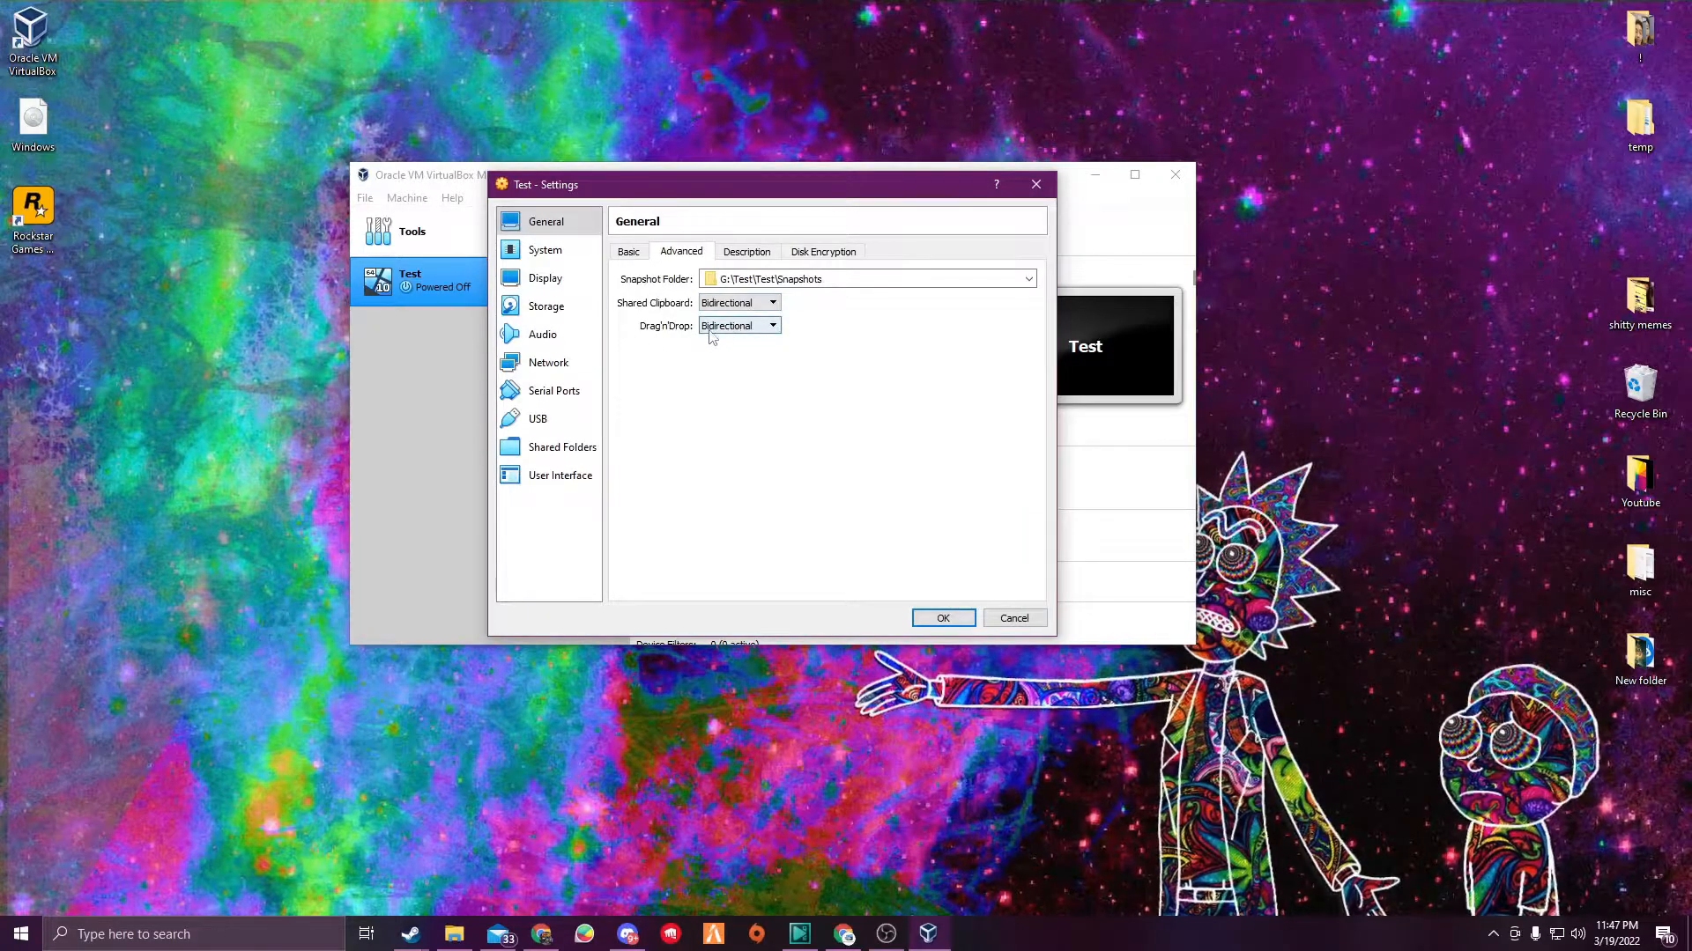
- Adjust the boot order so Optical boots before Hard Disk and Network, leaving Floppy unchecked
left_click(546, 254)
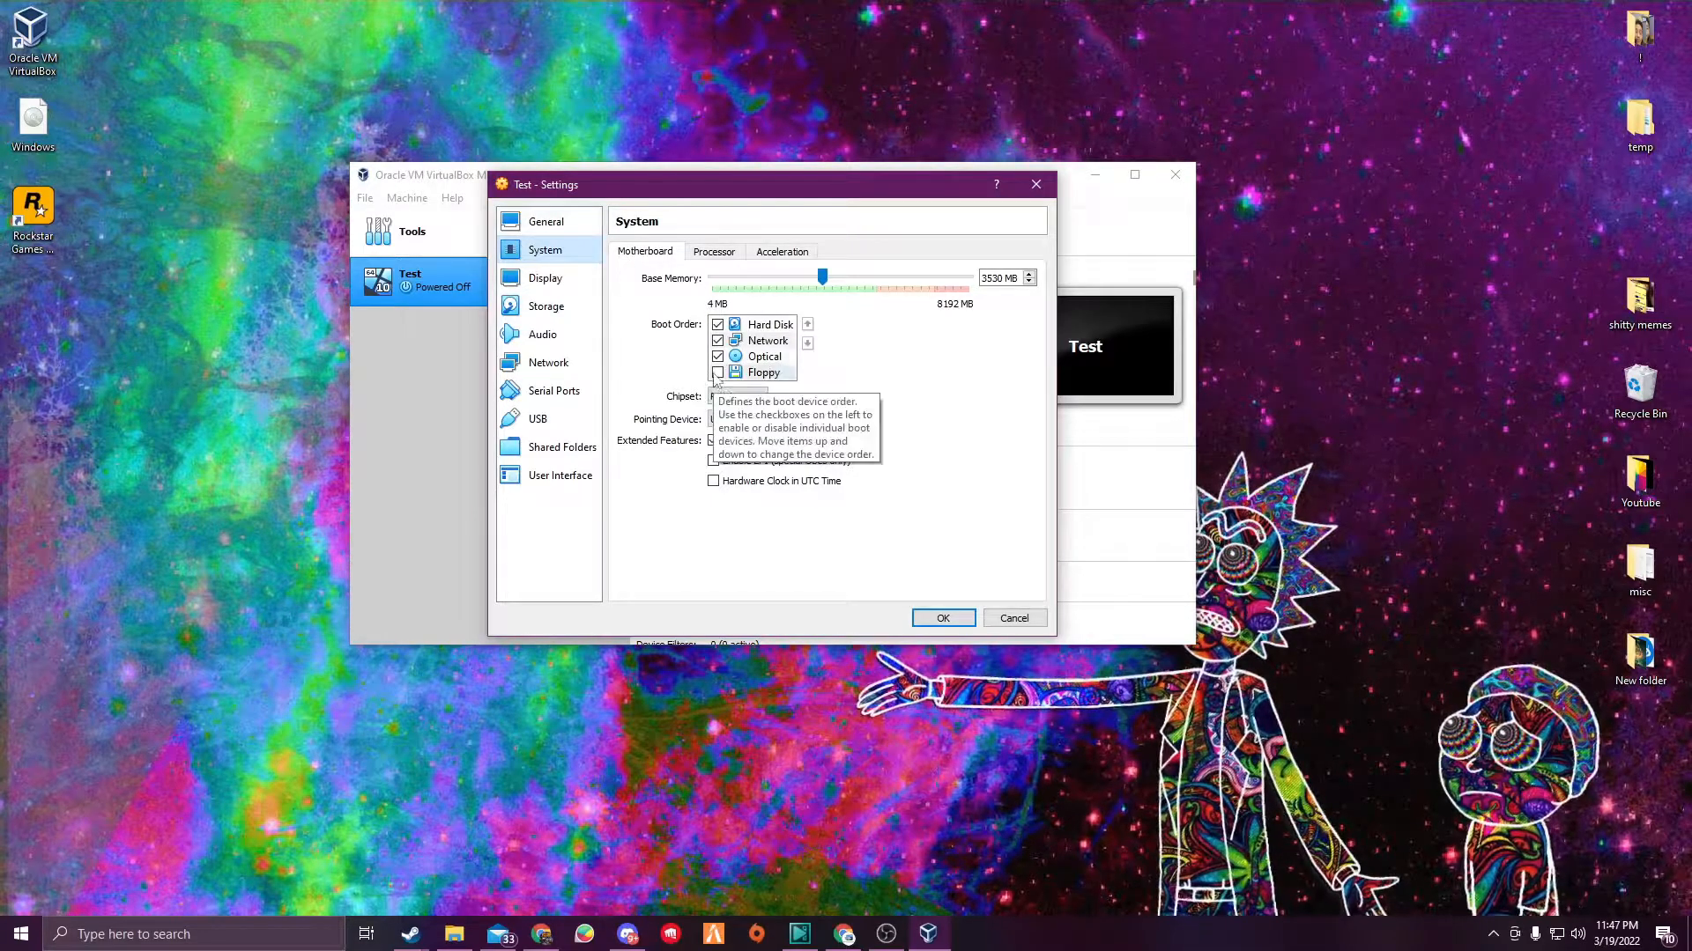
left_click(731, 373)
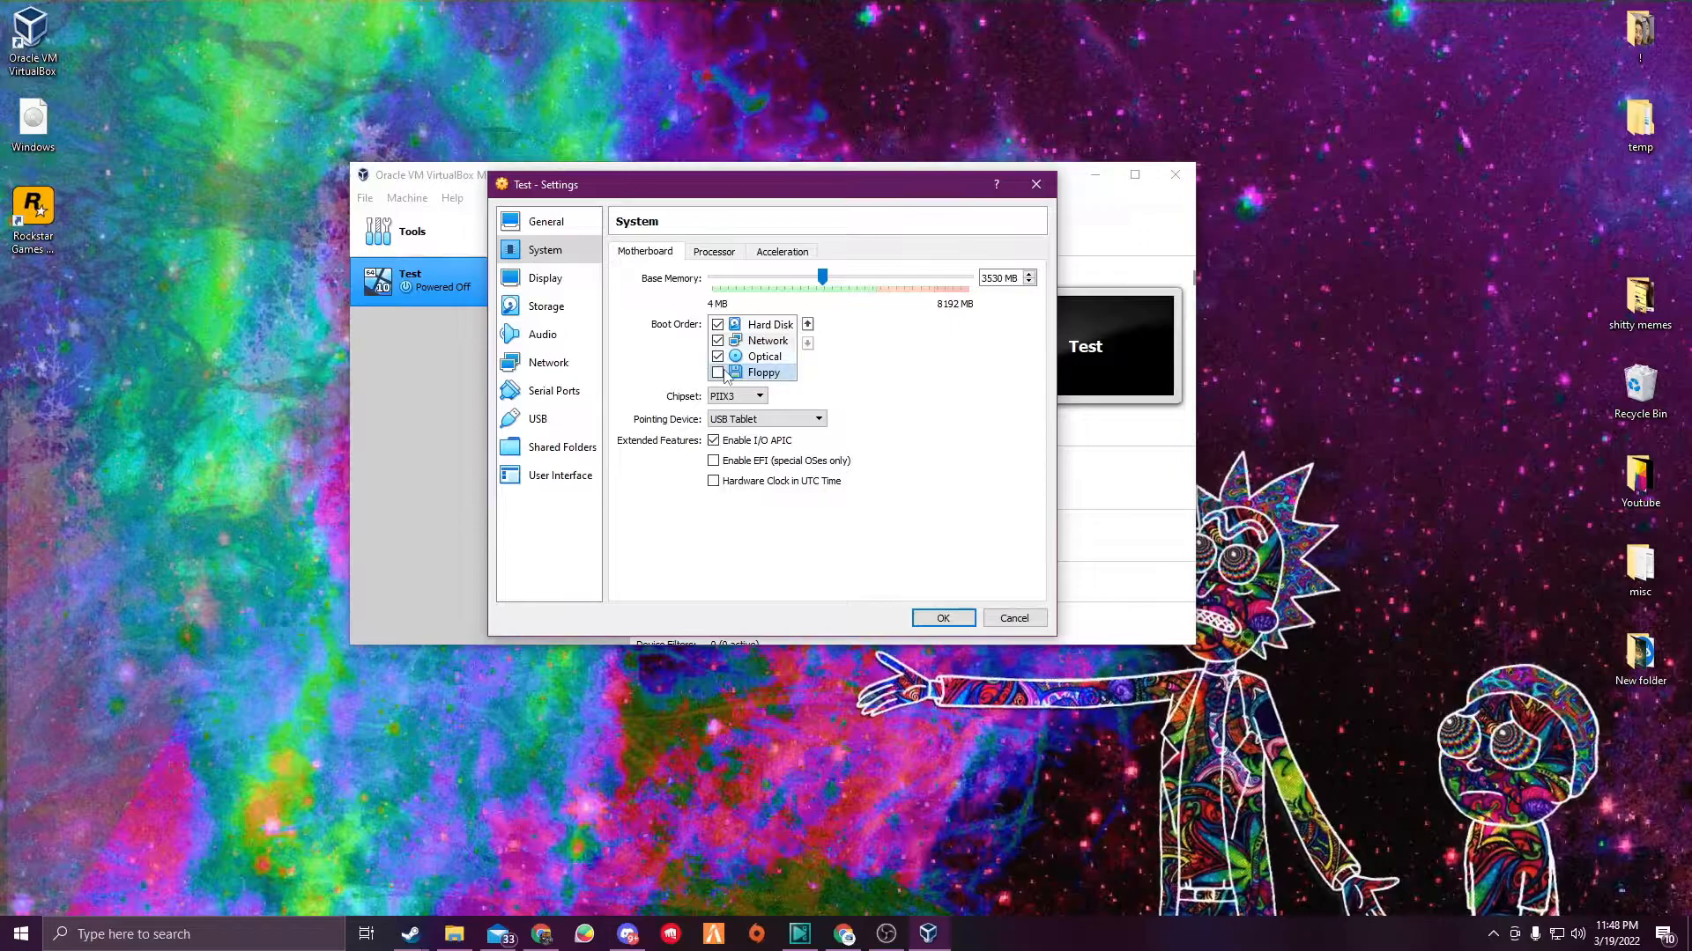
left_click(717, 359)
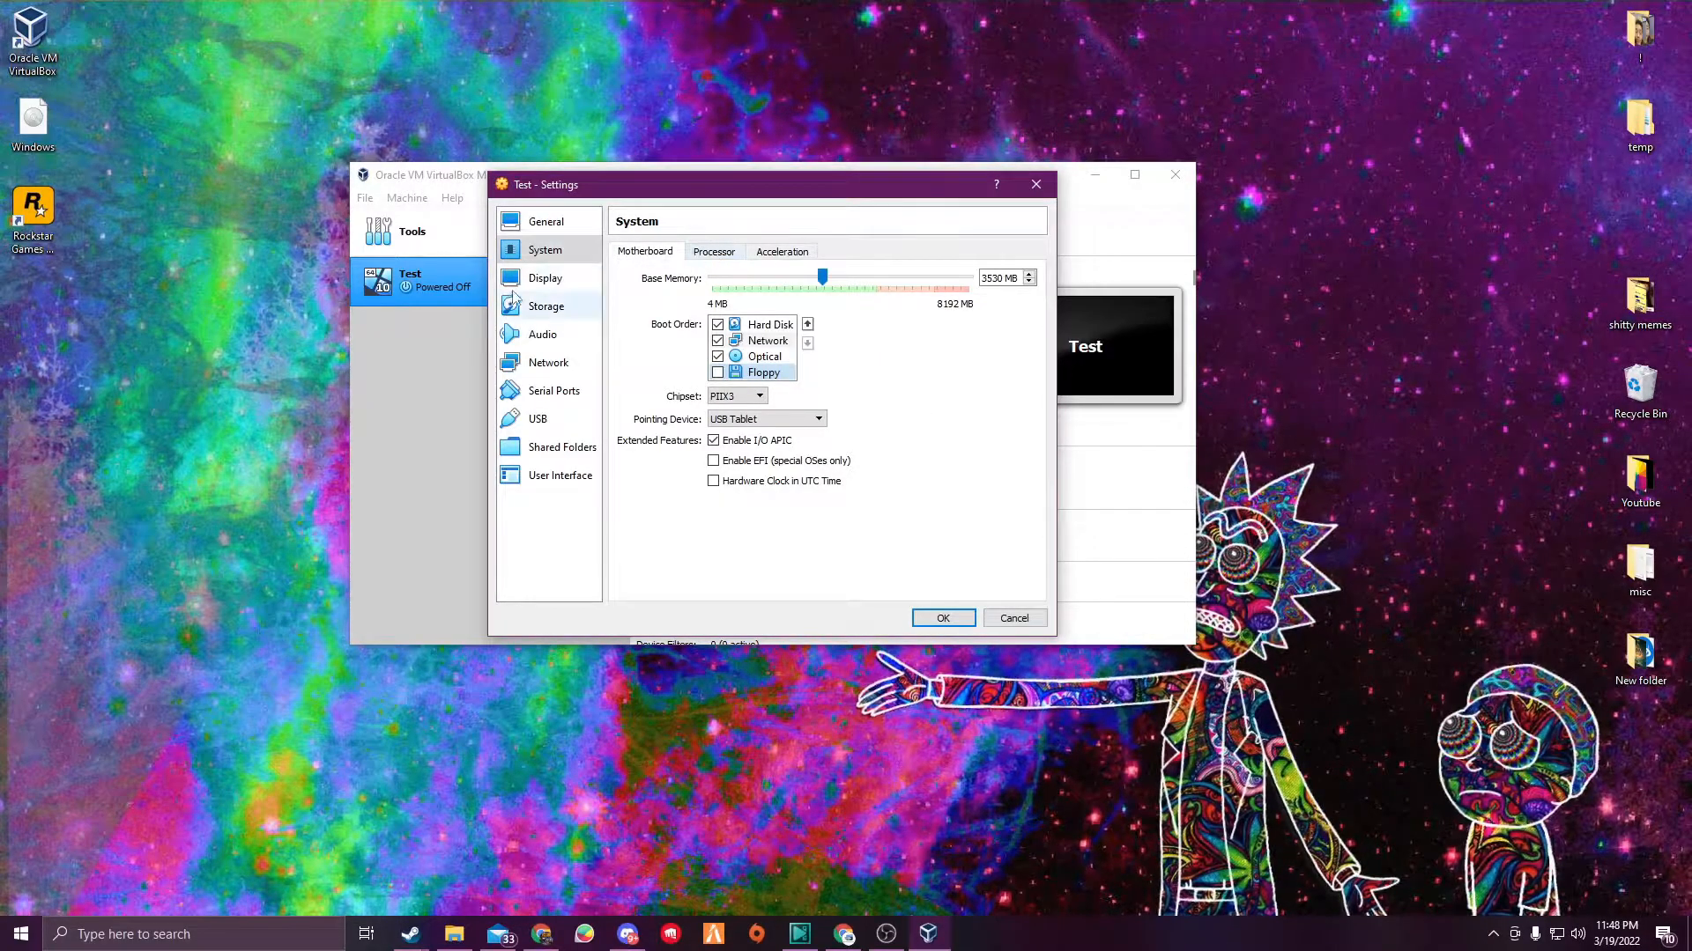
- Review the Display, Storage, Audio, Network, Serial Ports, USB, Shared Folders and User Interface settings, then close the settings
left_click(542, 279)
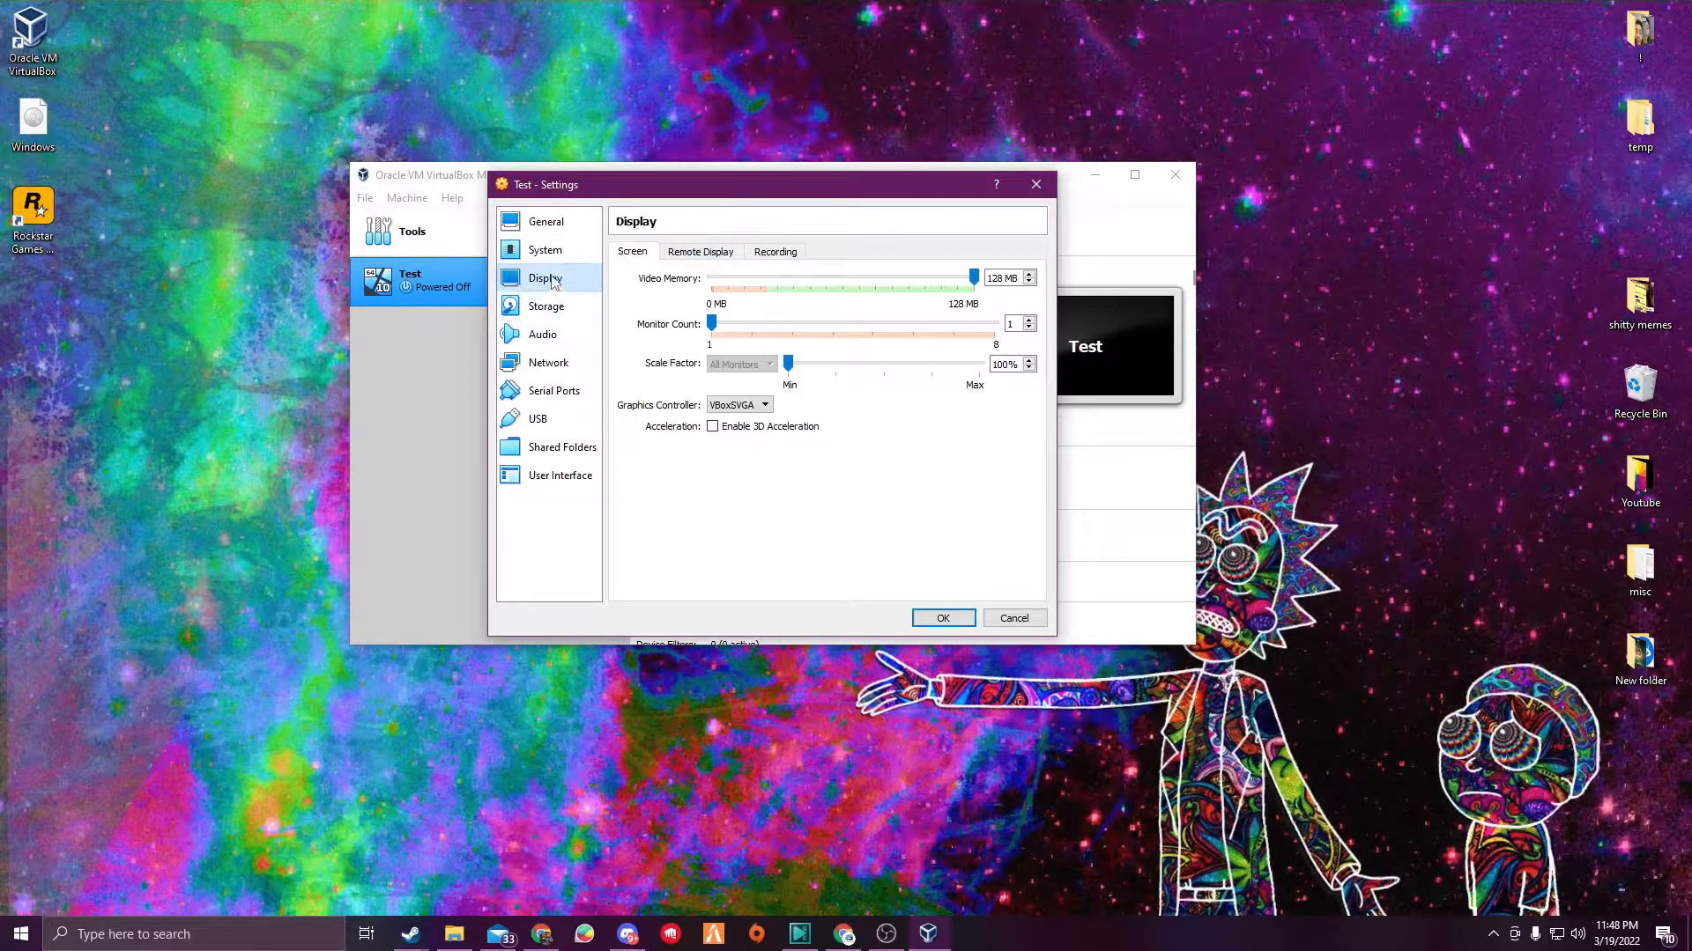
left_click_drag(712, 324, 678, 335)
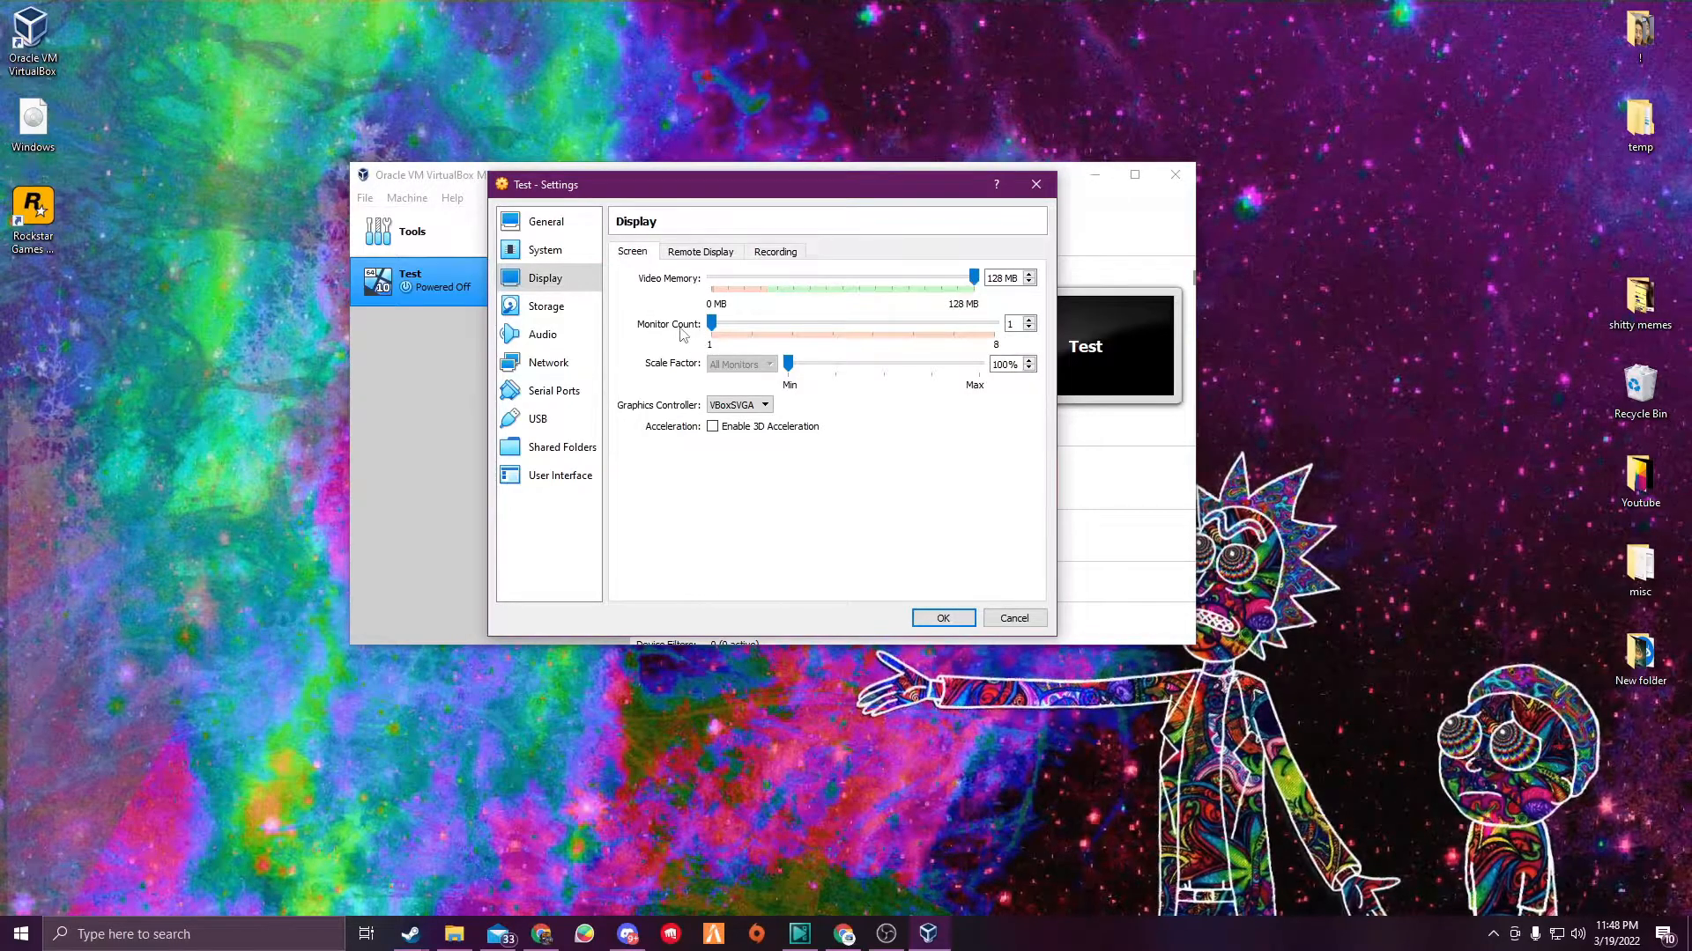
left_click(706, 254)
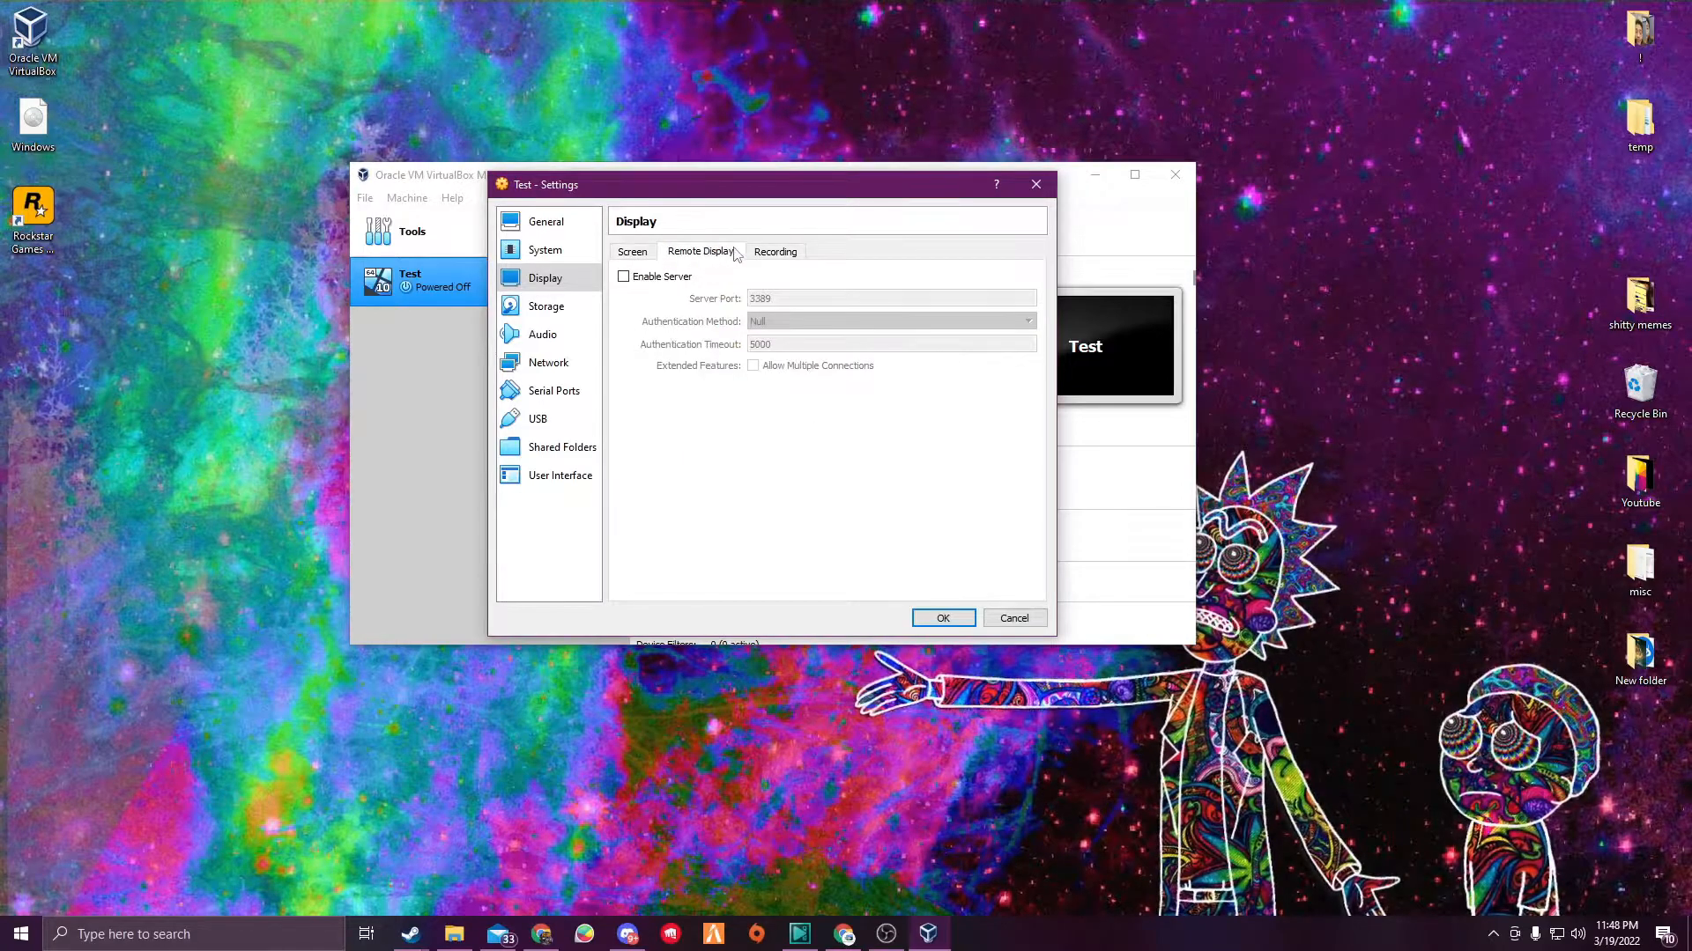
left_click(775, 252)
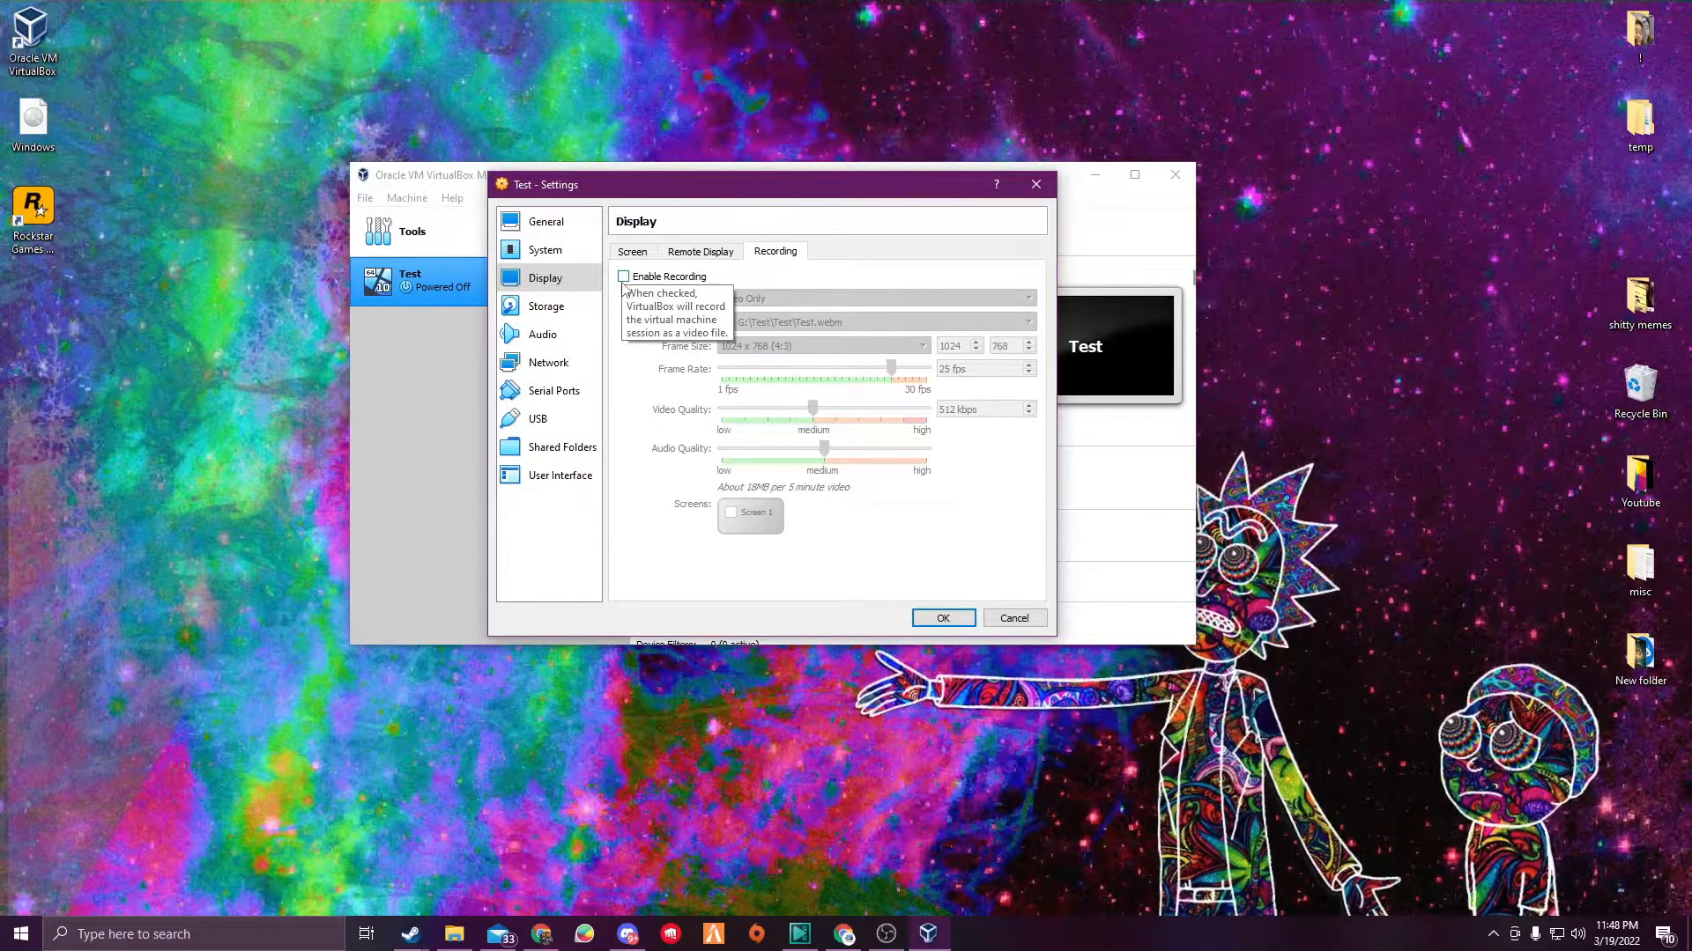
left_click(544, 306)
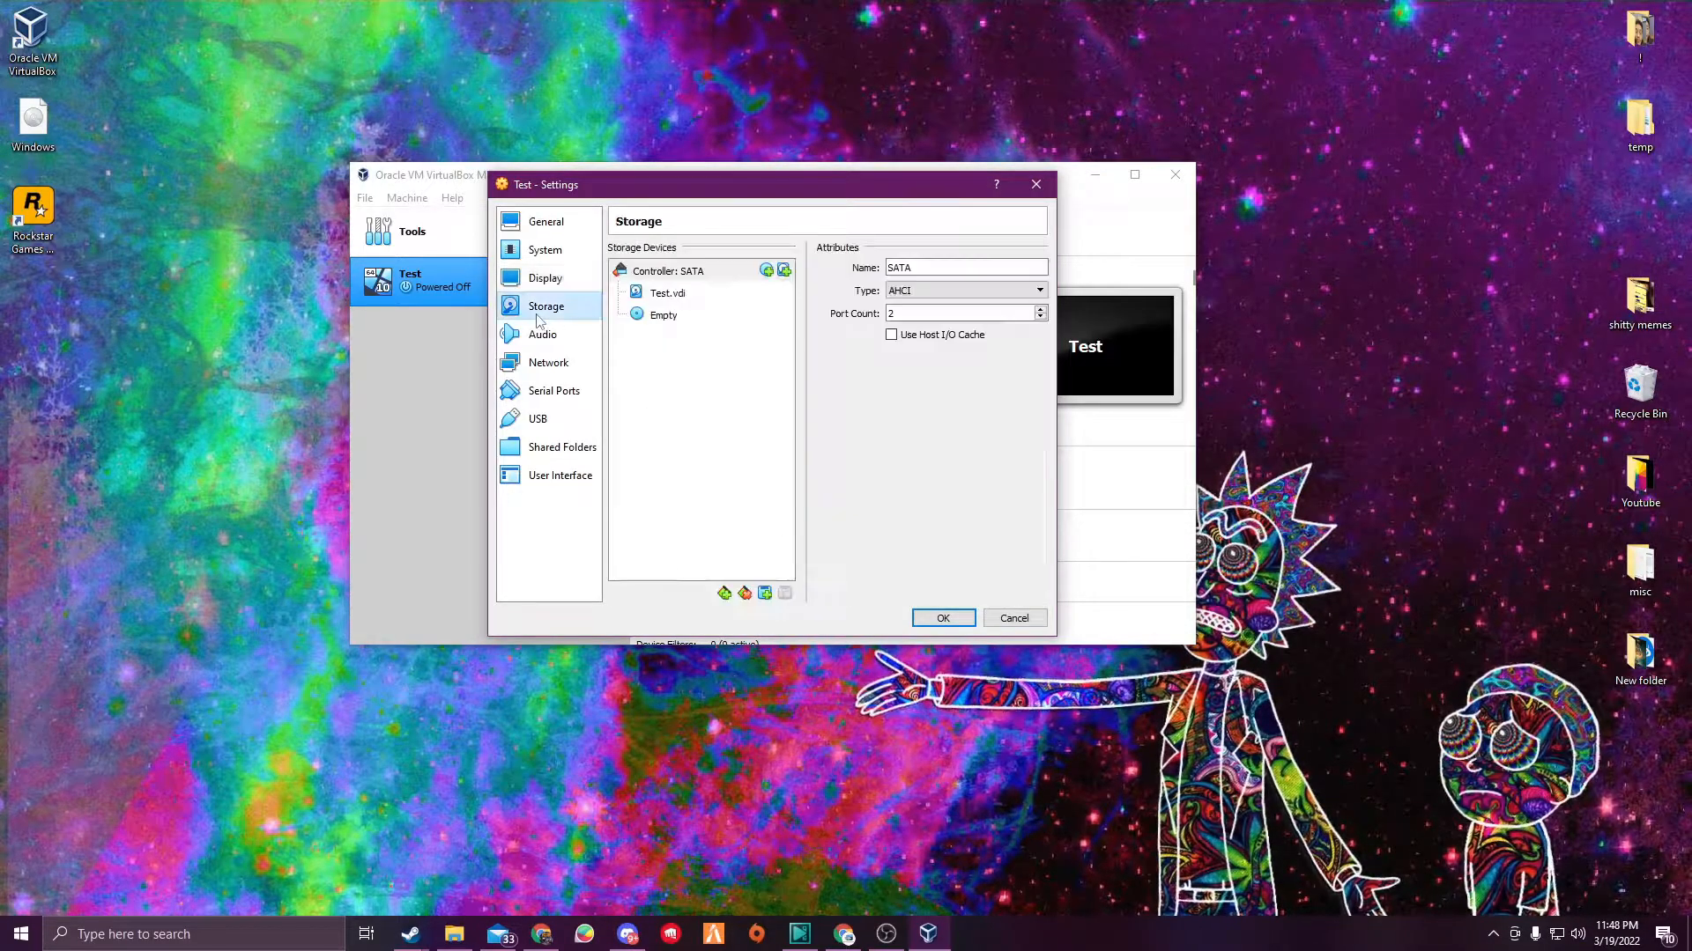
left_click(539, 337)
left_click(538, 363)
left_click(539, 391)
left_click(539, 419)
left_click(542, 447)
left_click(542, 476)
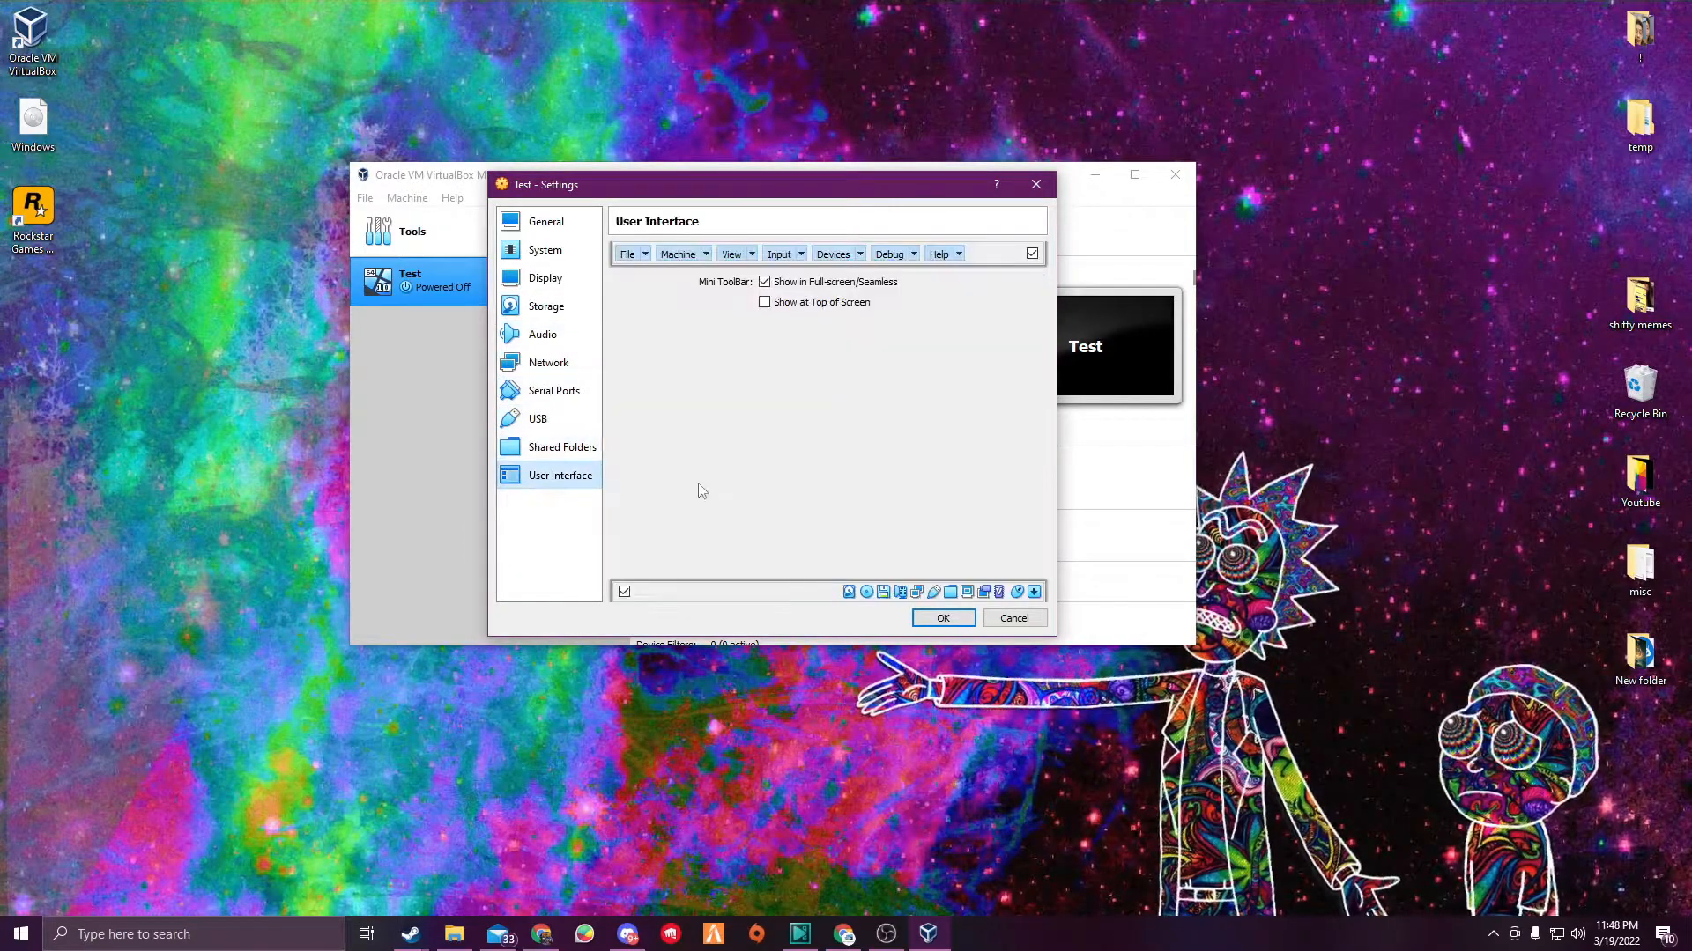
left_click(1015, 617)
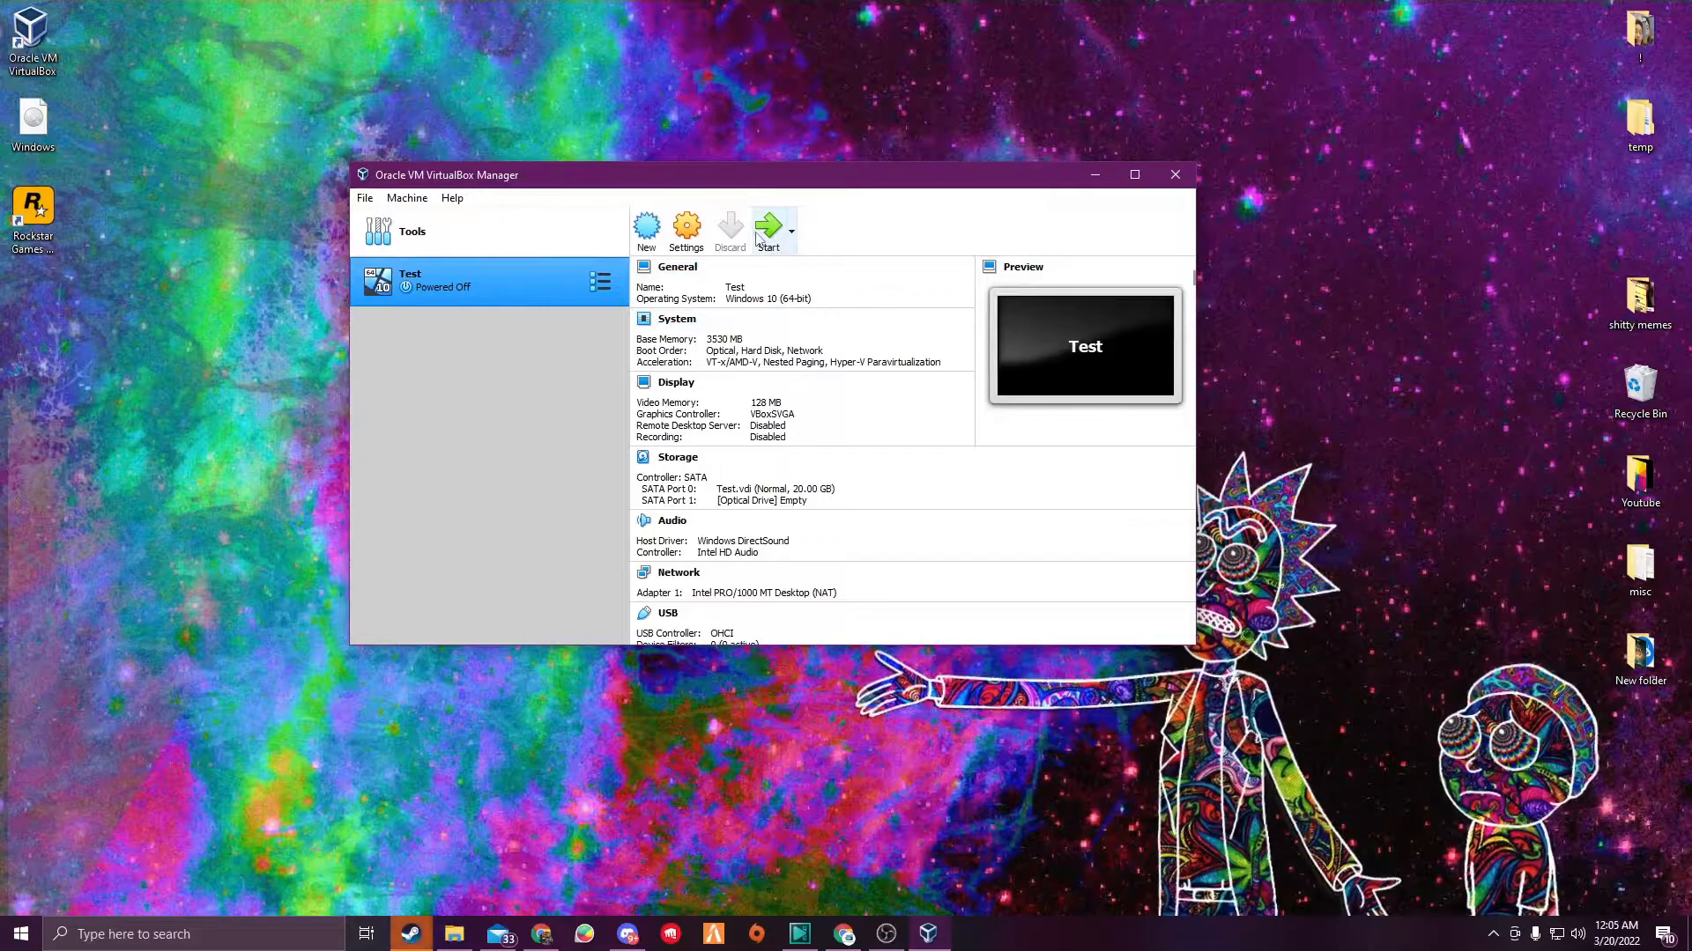
- Start the Test virtual machine
left_click(758, 236)
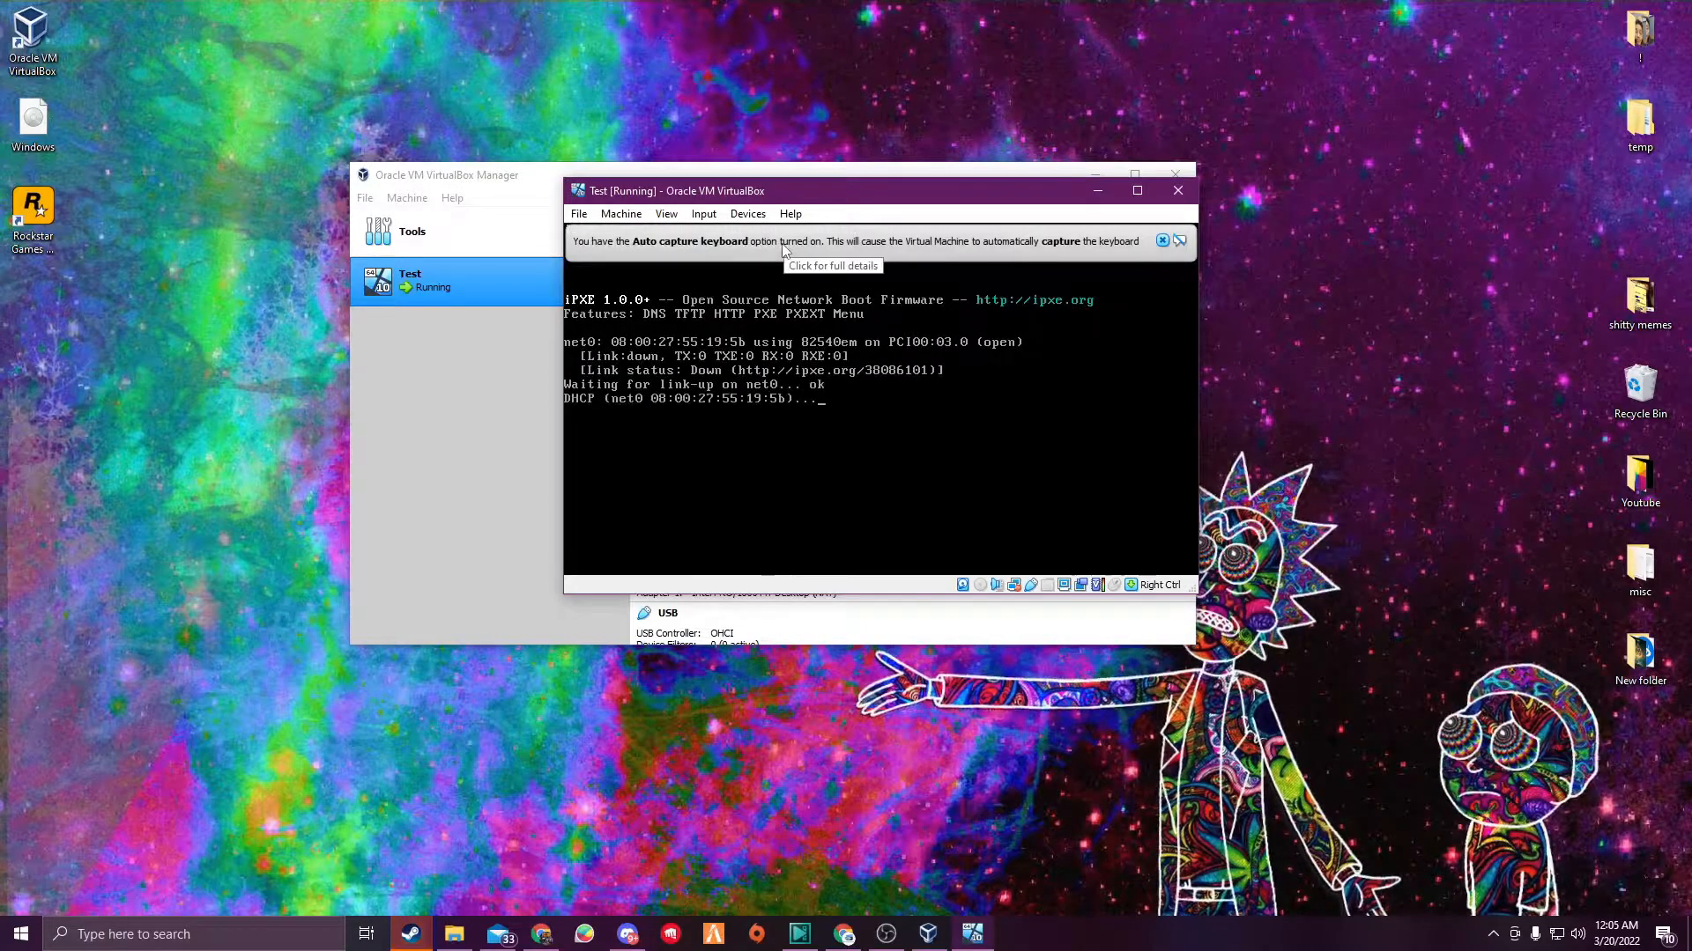
left_click(747, 214)
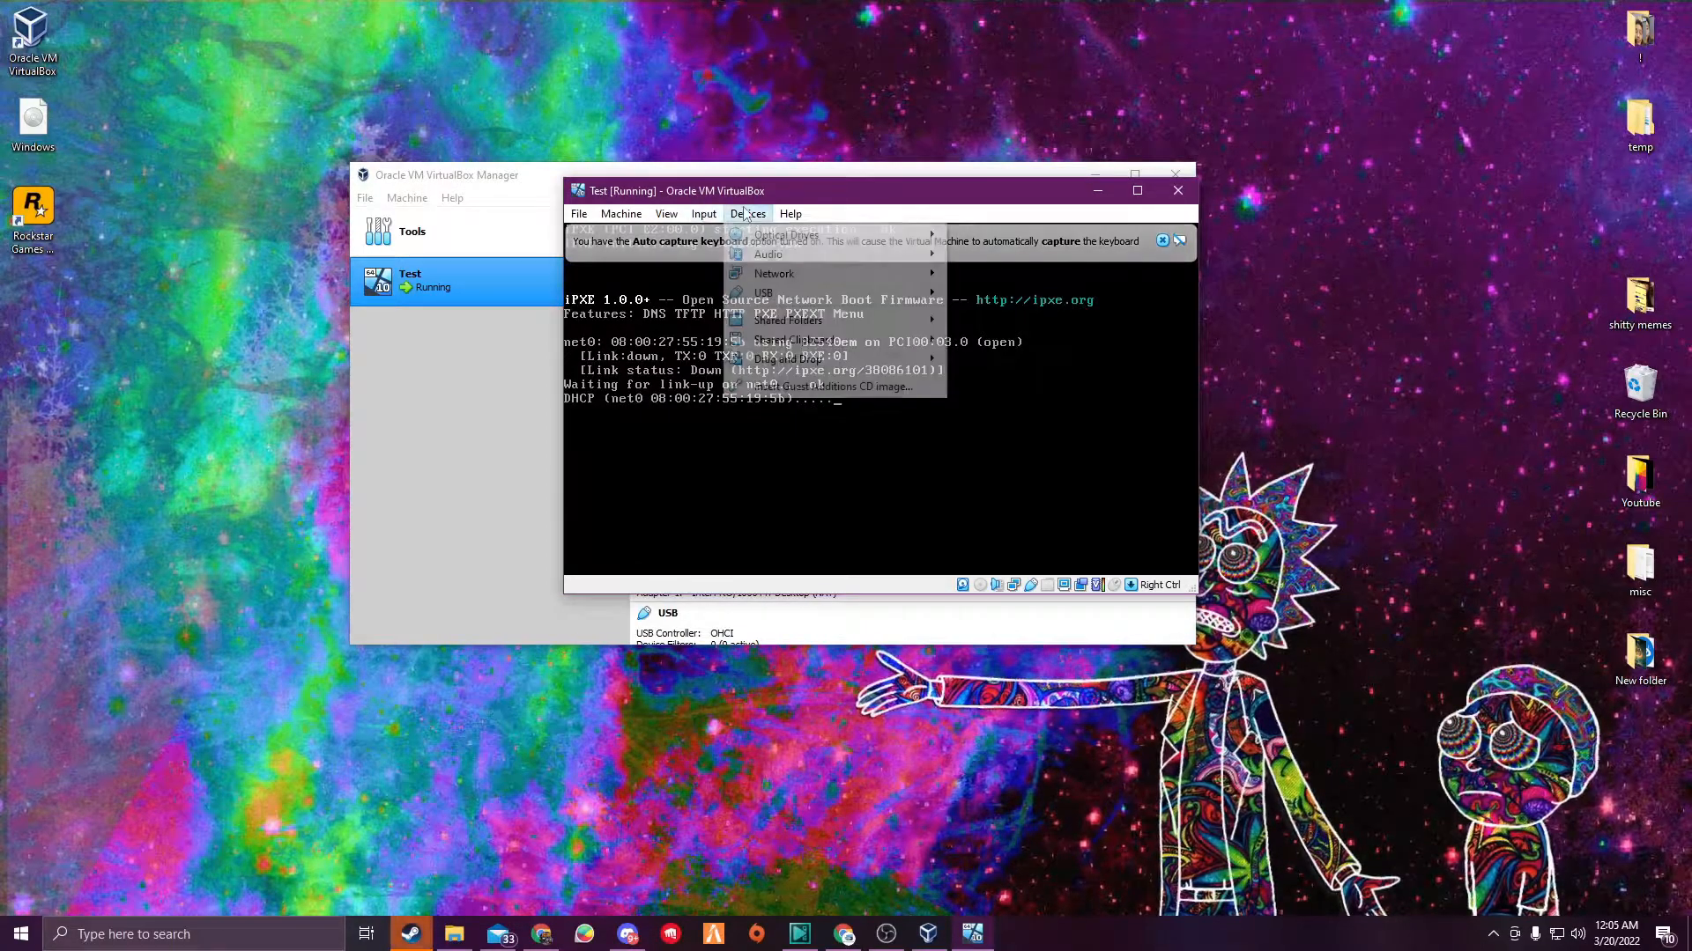
mouse_move(754, 236)
left_click(973, 236)
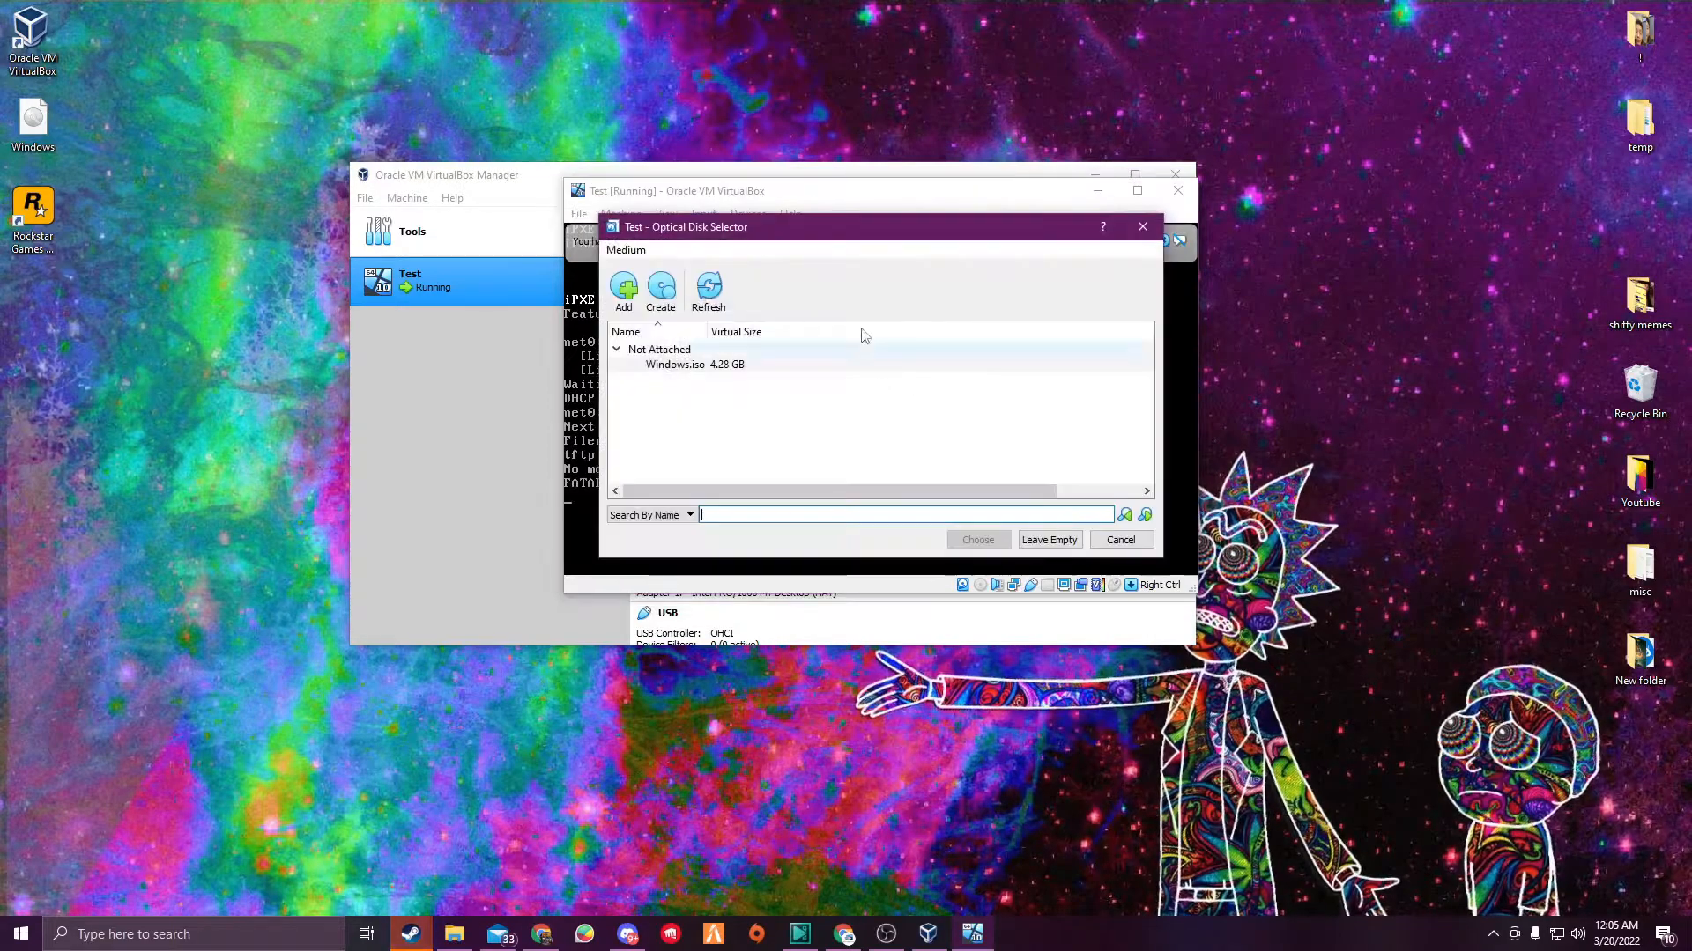
left_click(1141, 228)
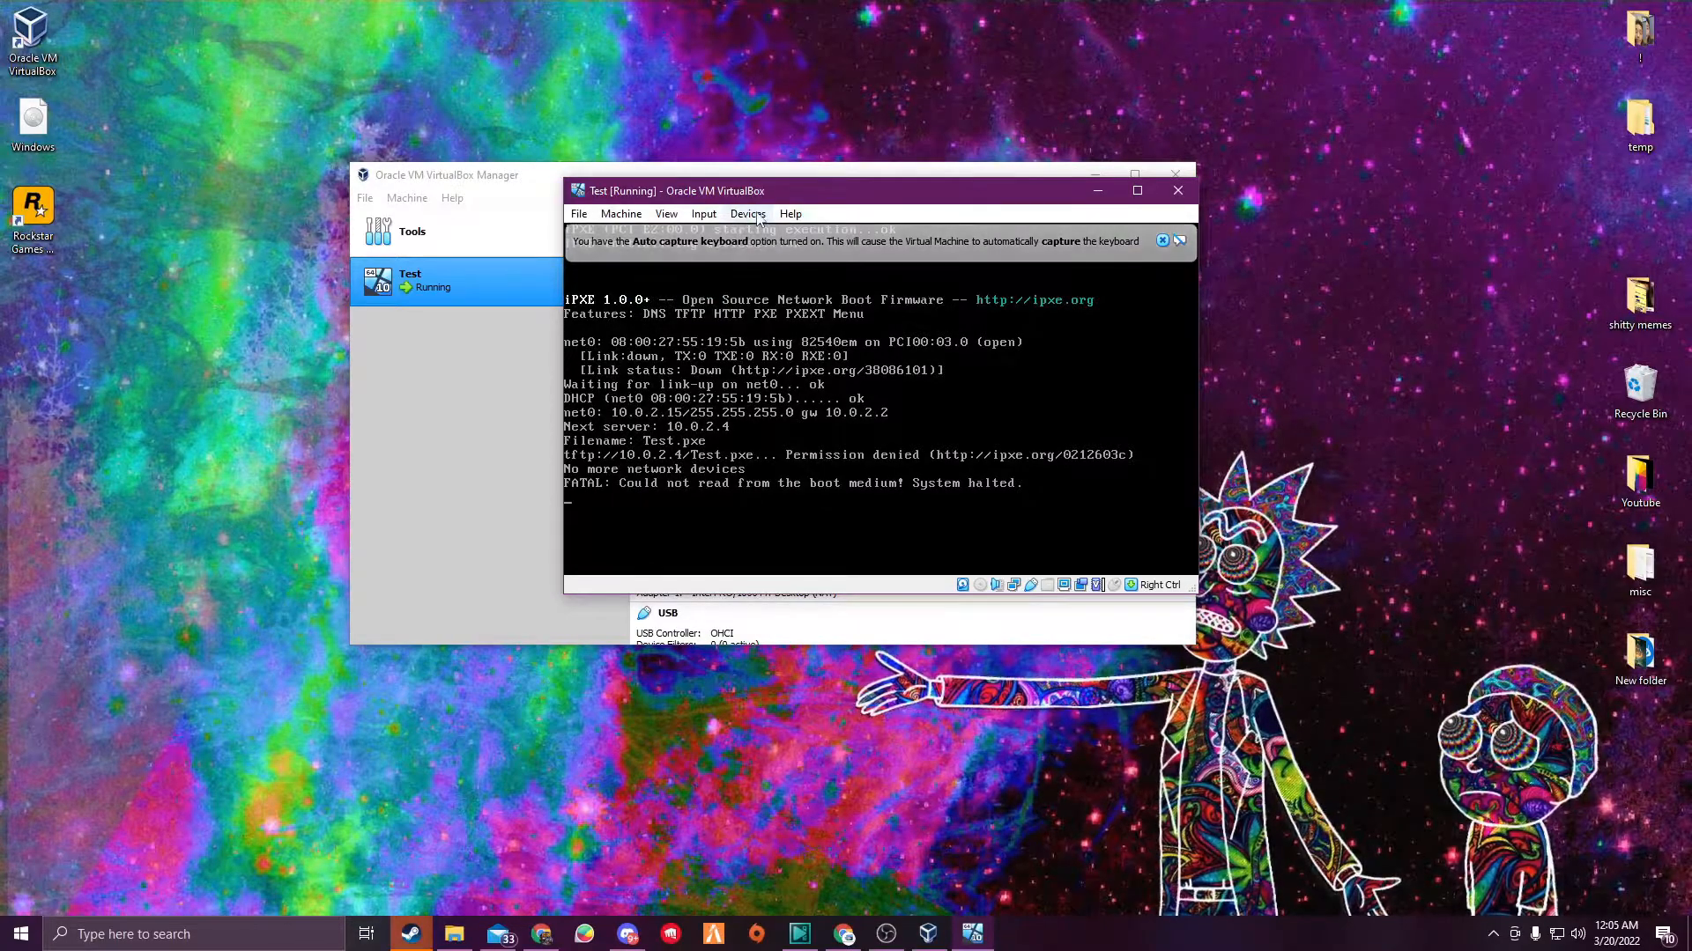
- Attach the Windows.iso disk image to the virtual machine's optical drive
left_click(748, 215)
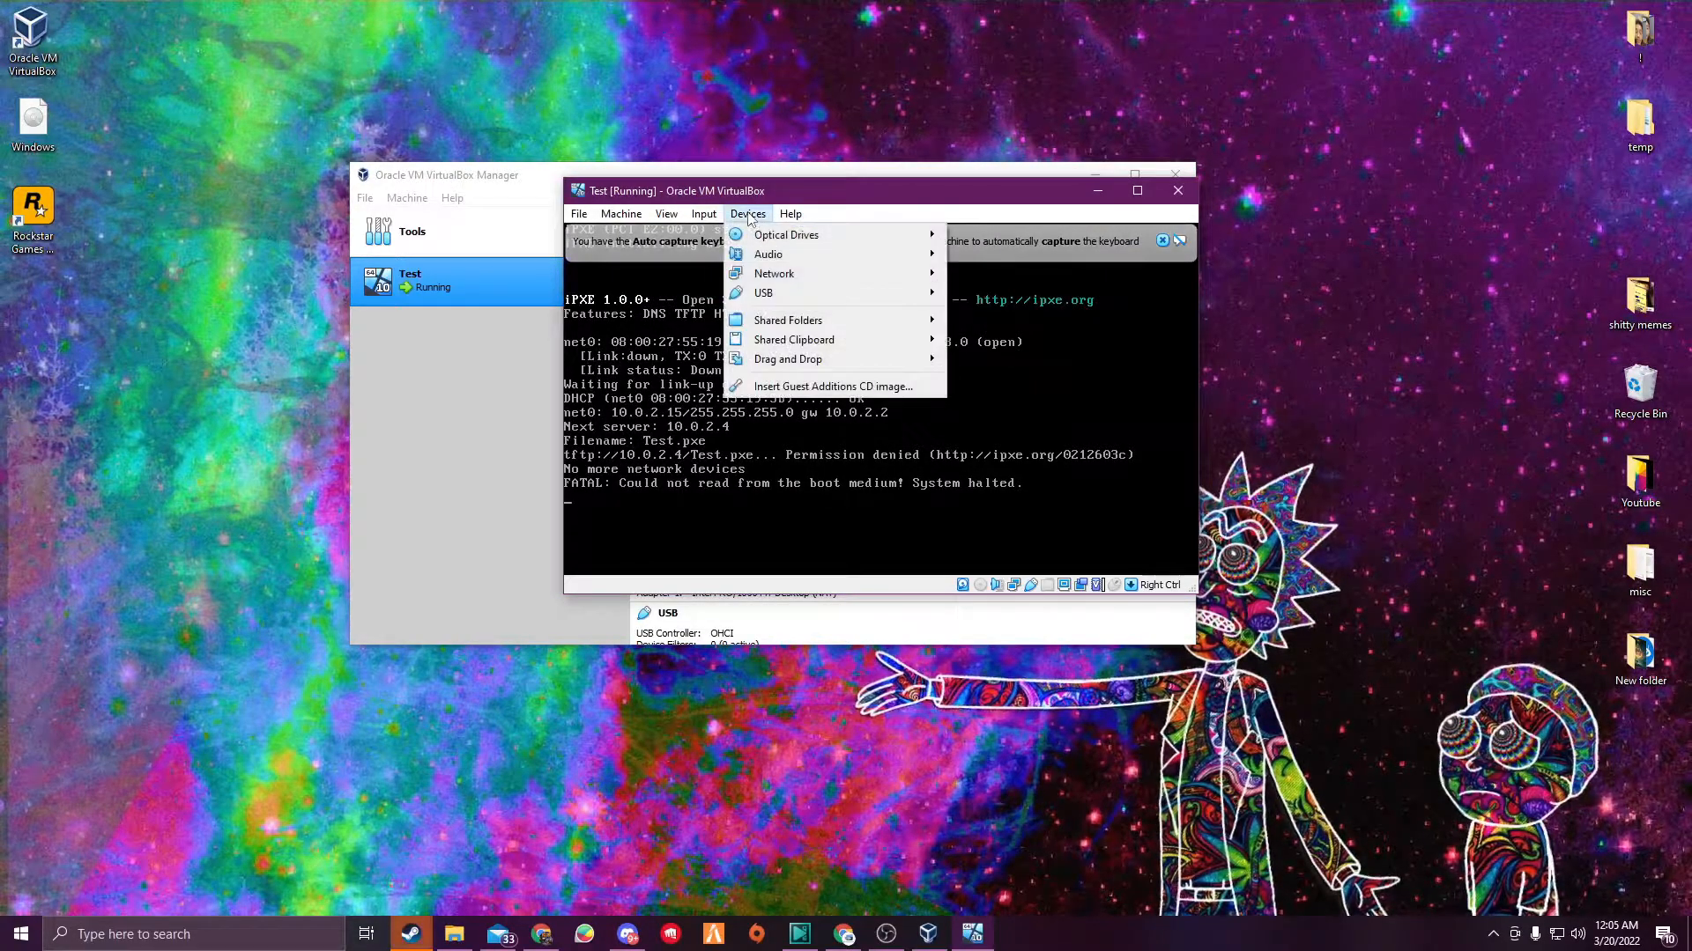
mouse_move(763, 238)
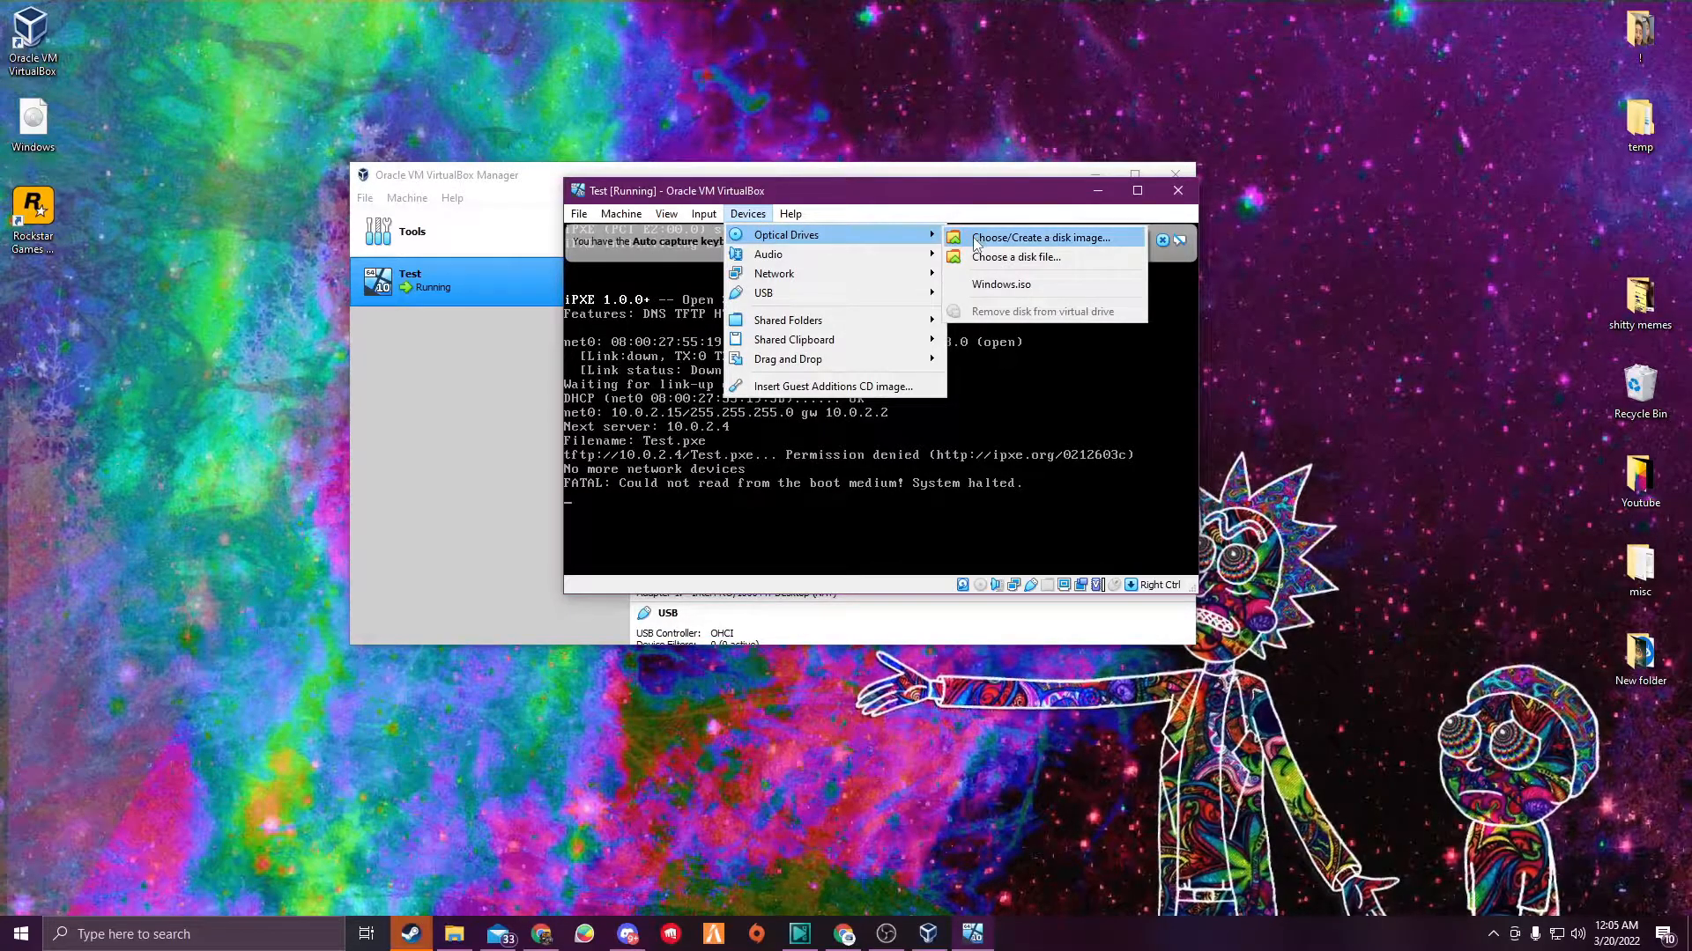
left_click(1065, 243)
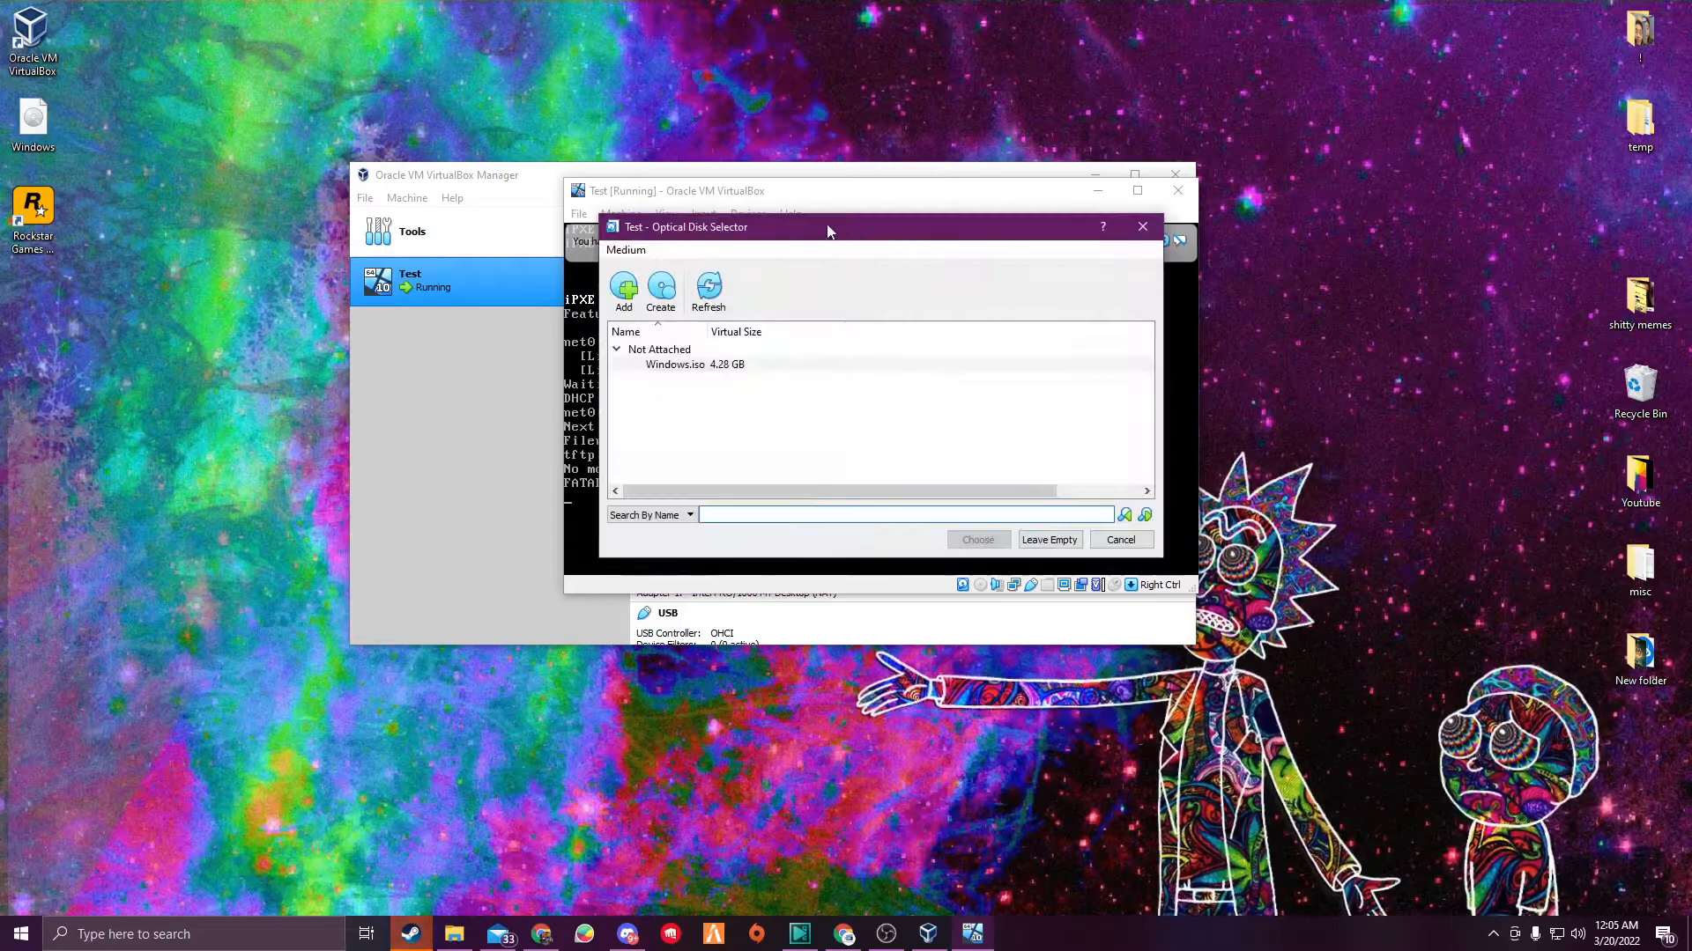
left_click(624, 287)
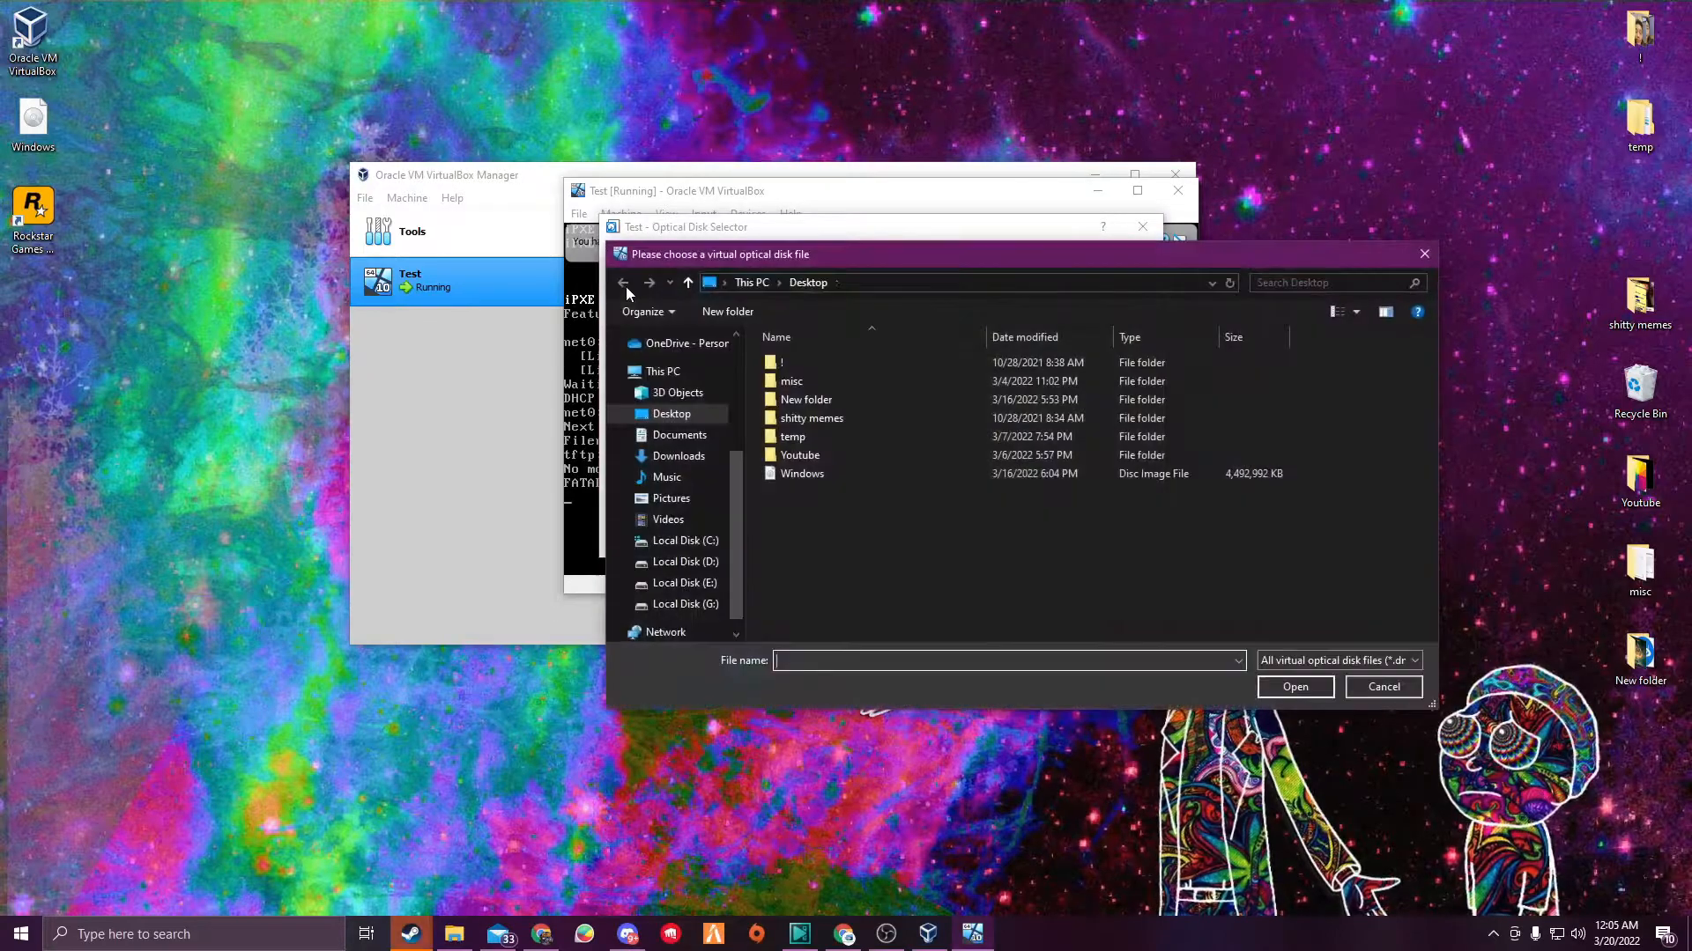
double_click(810, 476)
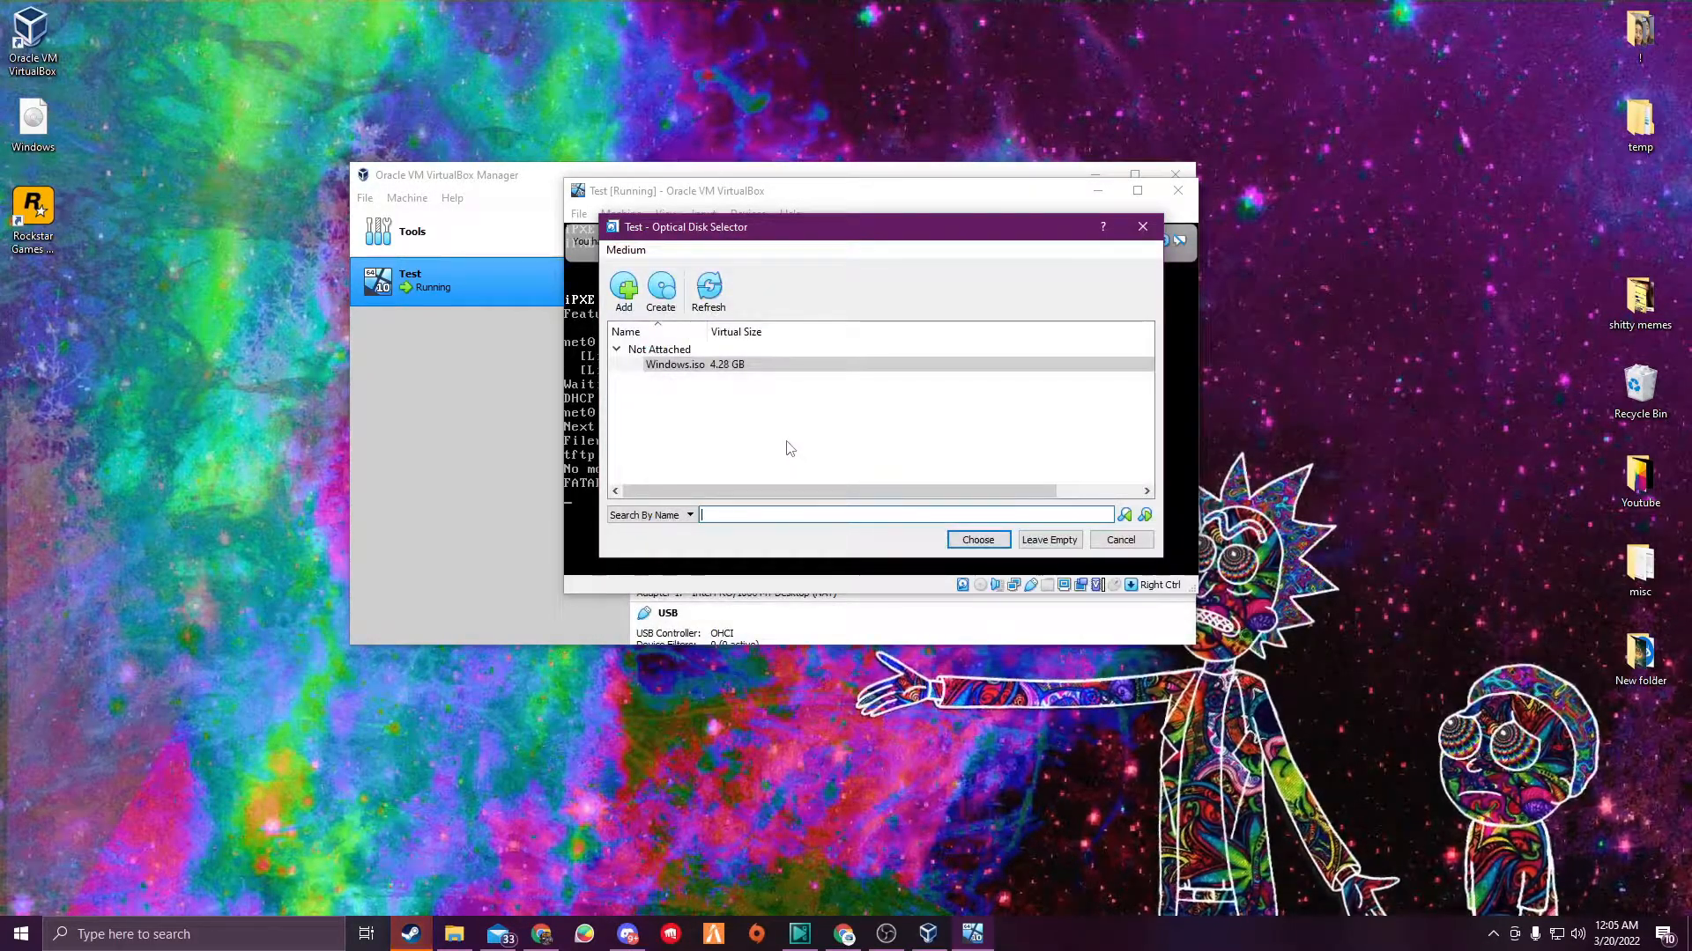
left_click(702, 365)
left_click(985, 541)
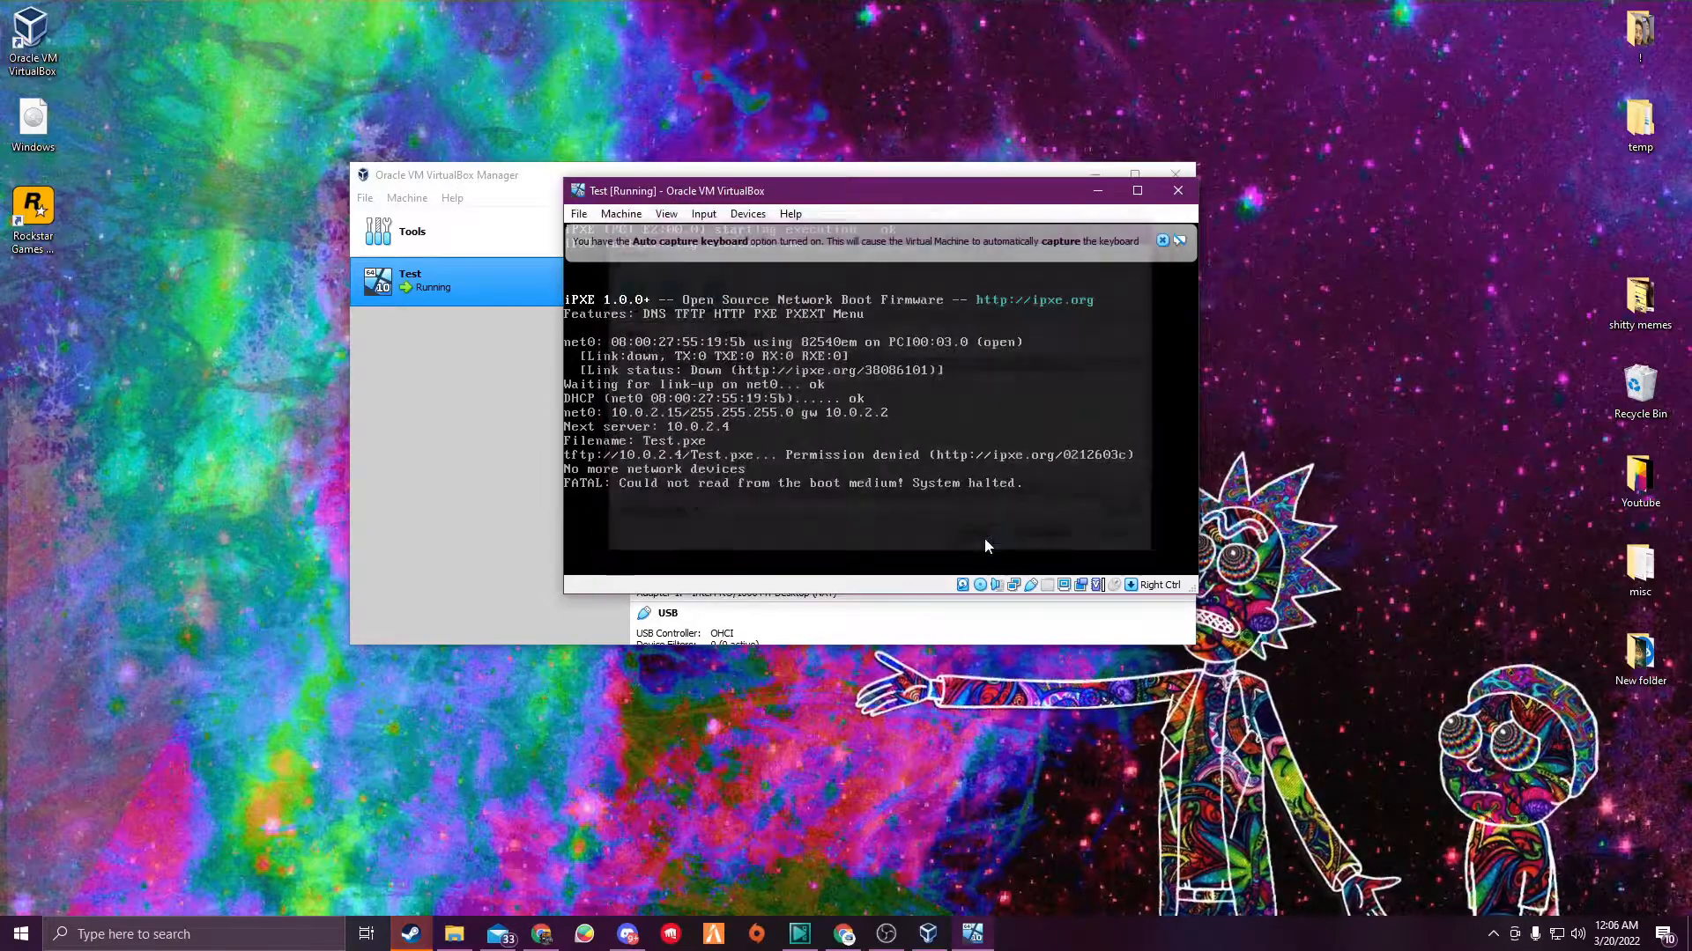
- Reset the running virtual machine
left_click(579, 215)
mouse_move(621, 214)
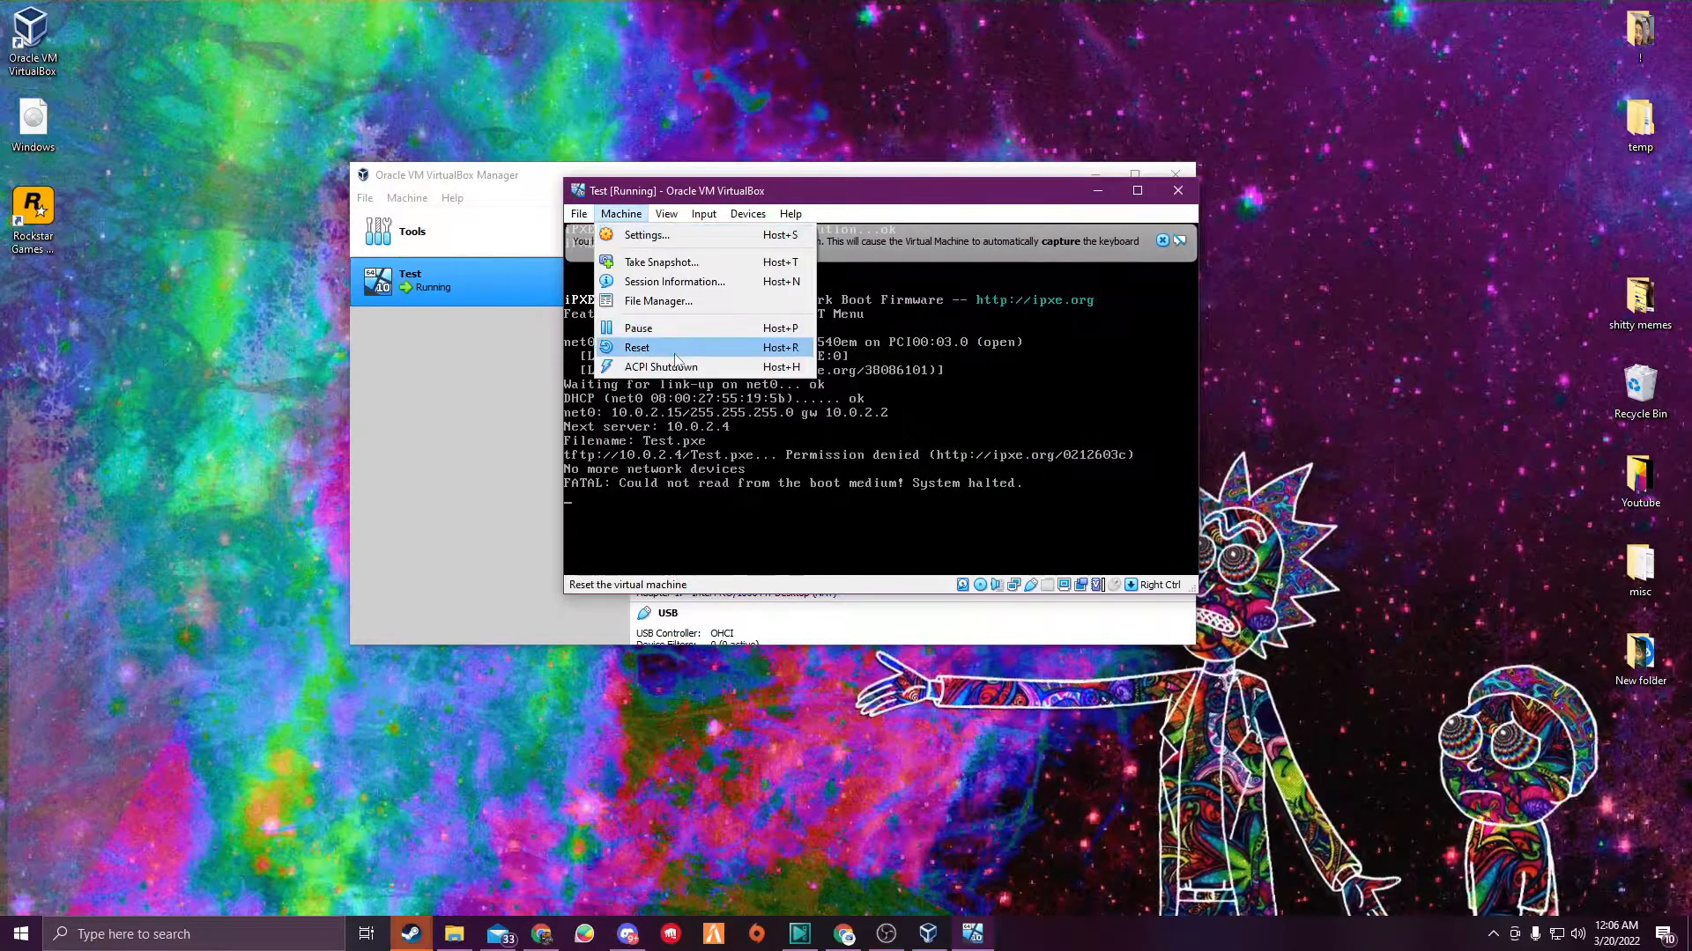
left_click(647, 347)
- Boot into Windows Setup and accept the default language, time format and keyboard settings
left_click(844, 460)
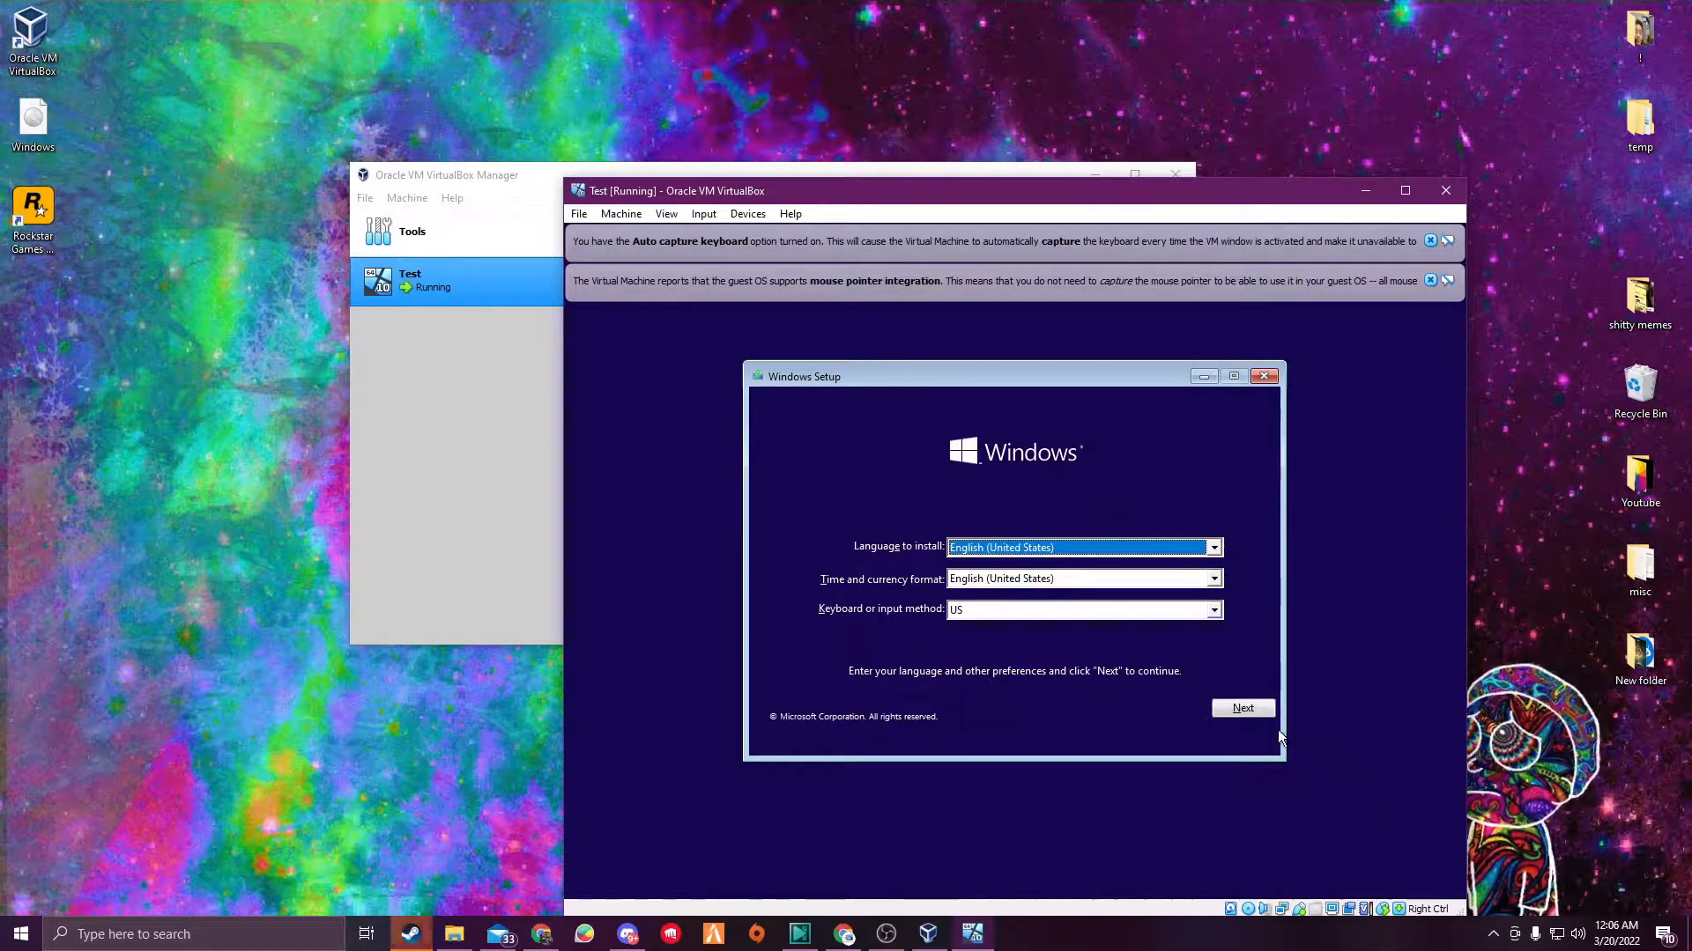
left_click(1251, 712)
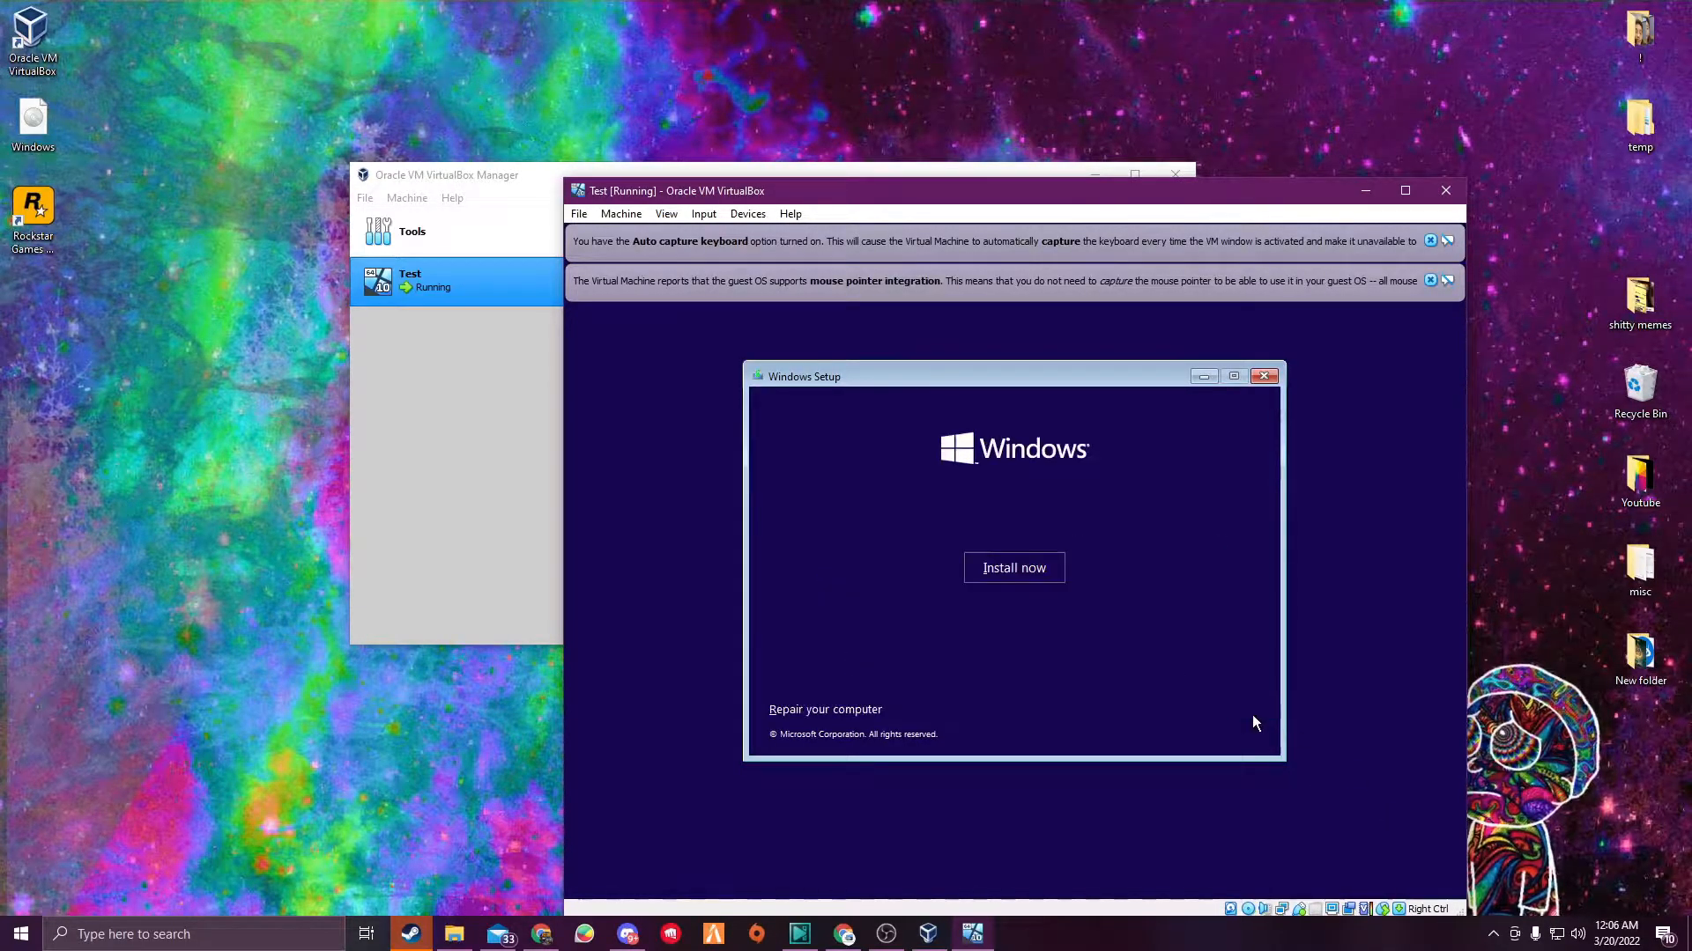
- Begin the Windows installation and continue without entering a product key
left_click(1018, 571)
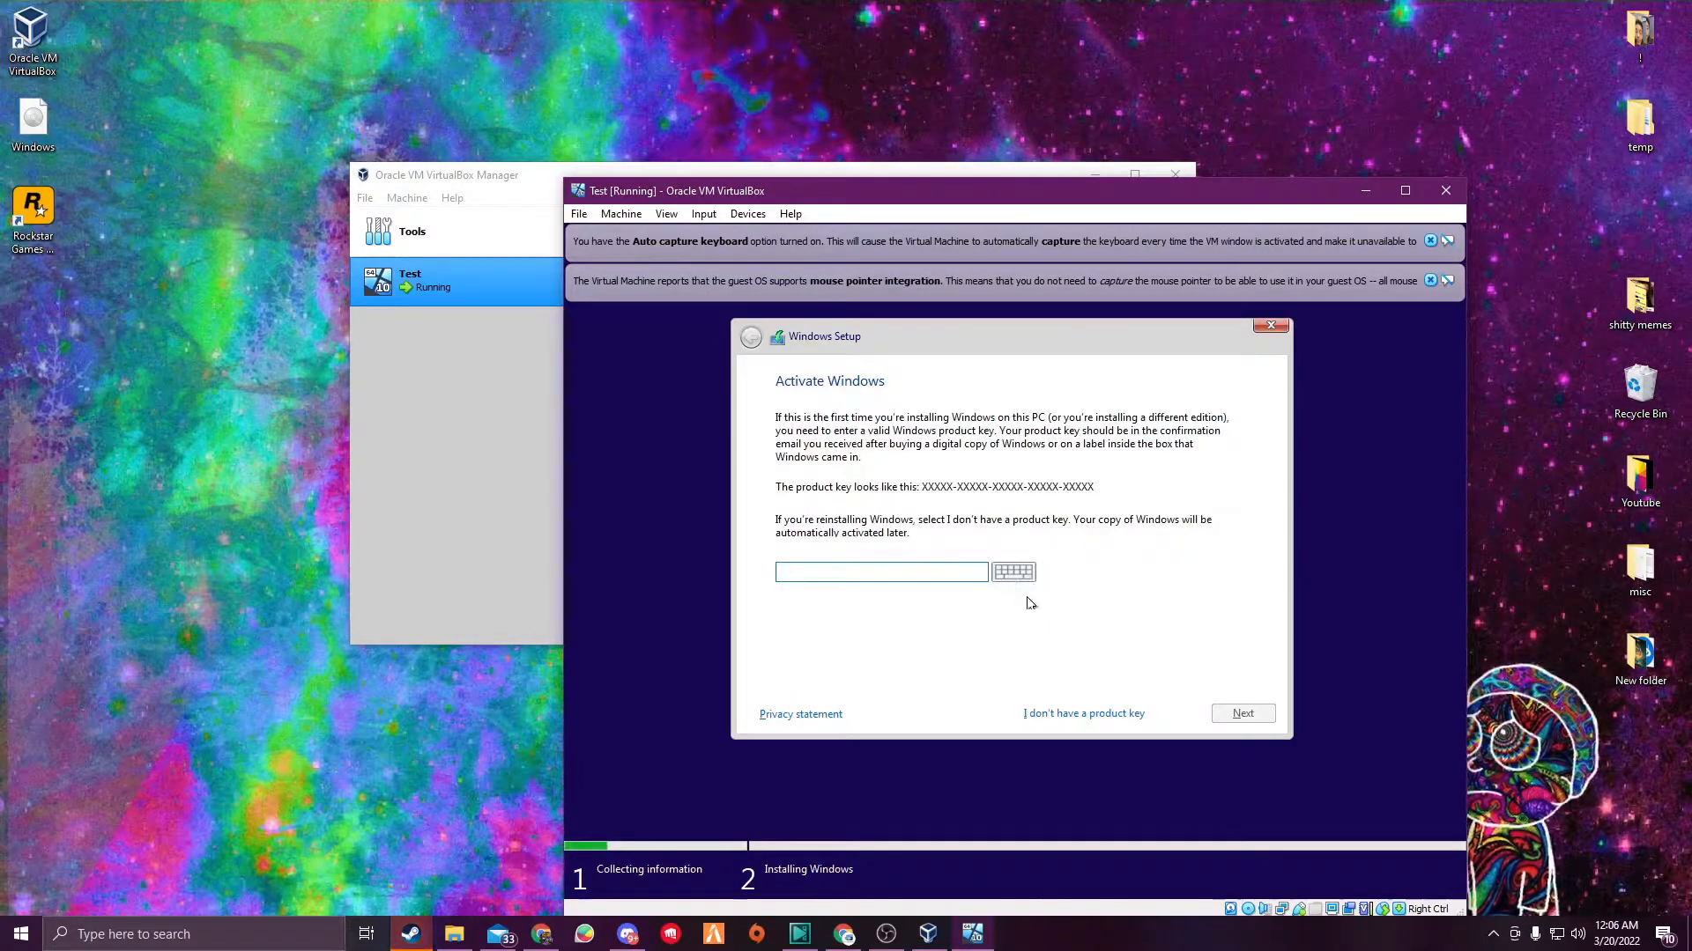
left_click(1084, 713)
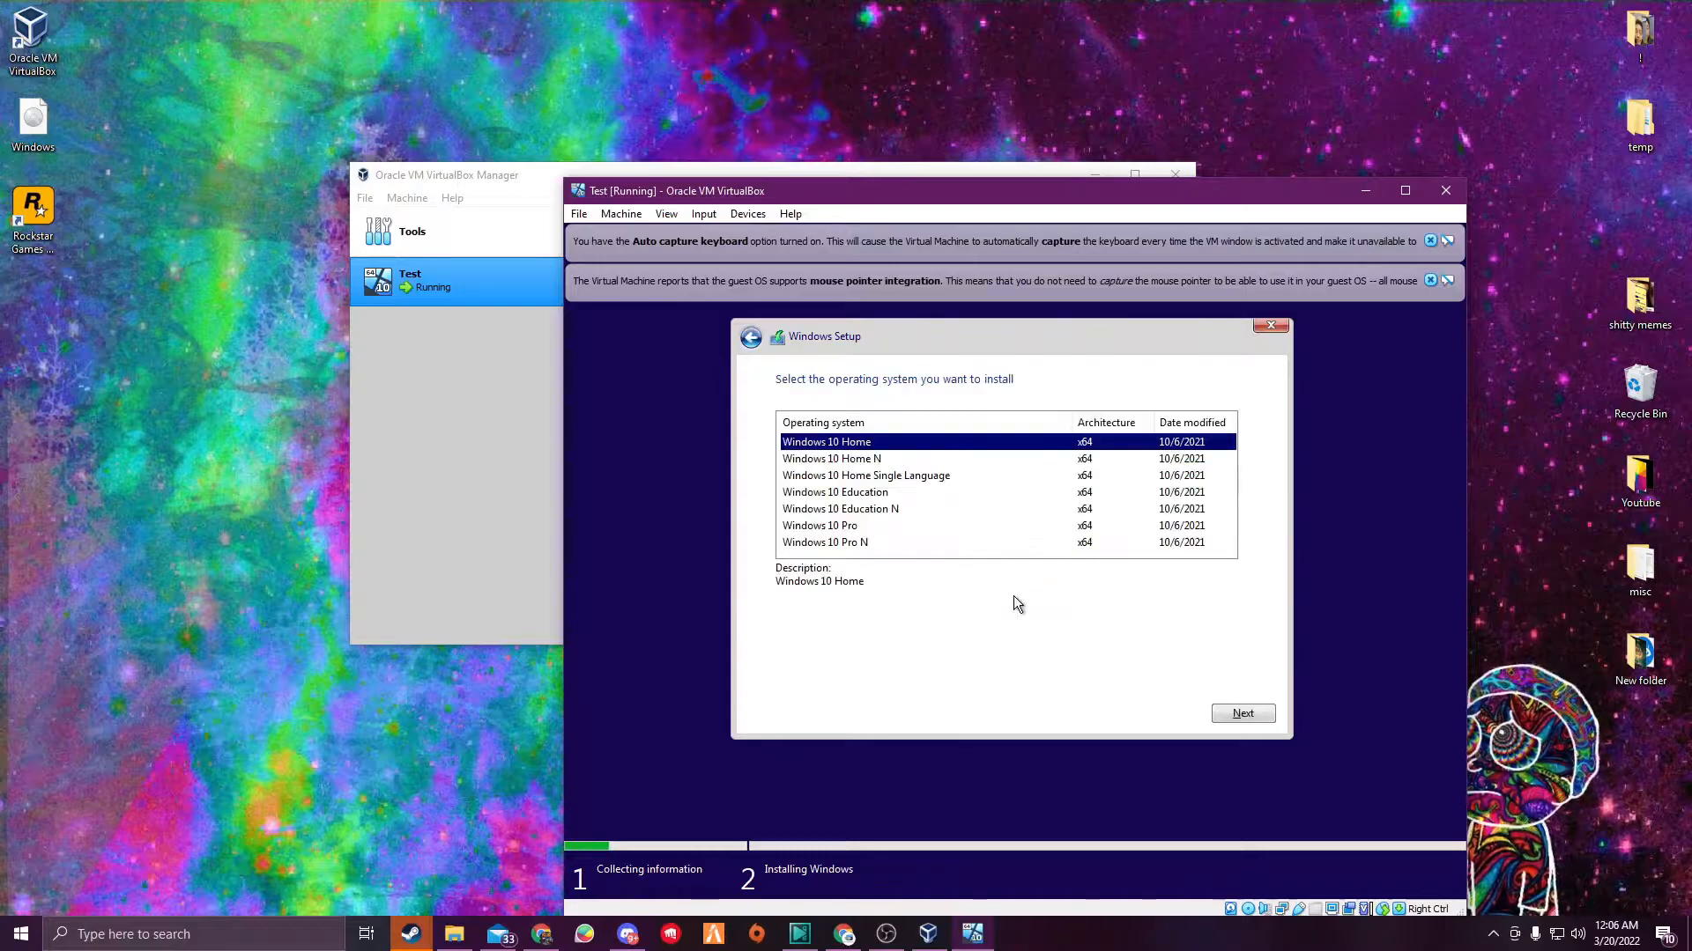